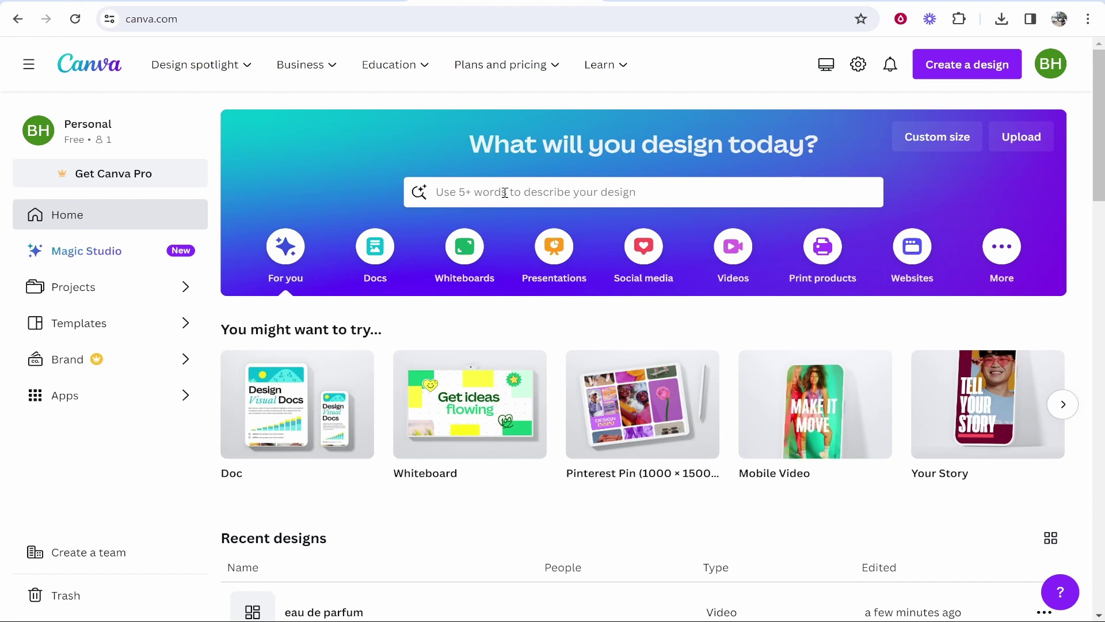
# Search templates for TIKTOK, try Create blank, then return to the 3,281 results.
pyautogui.click(538, 196)
pyautogui.write('TIKTOK')
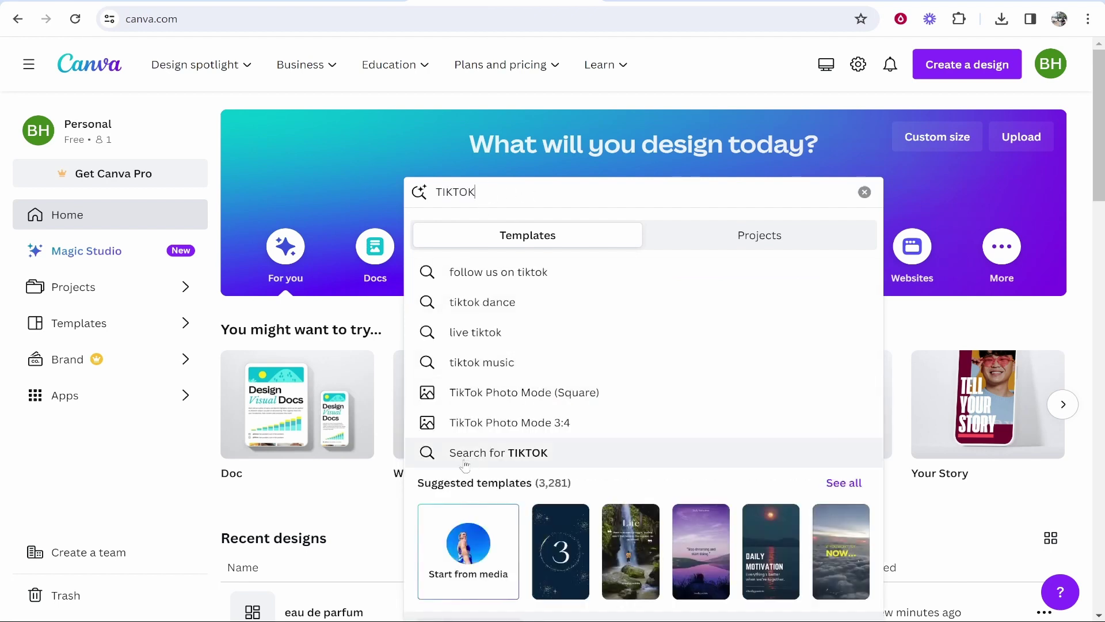
pyautogui.click(446, 457)
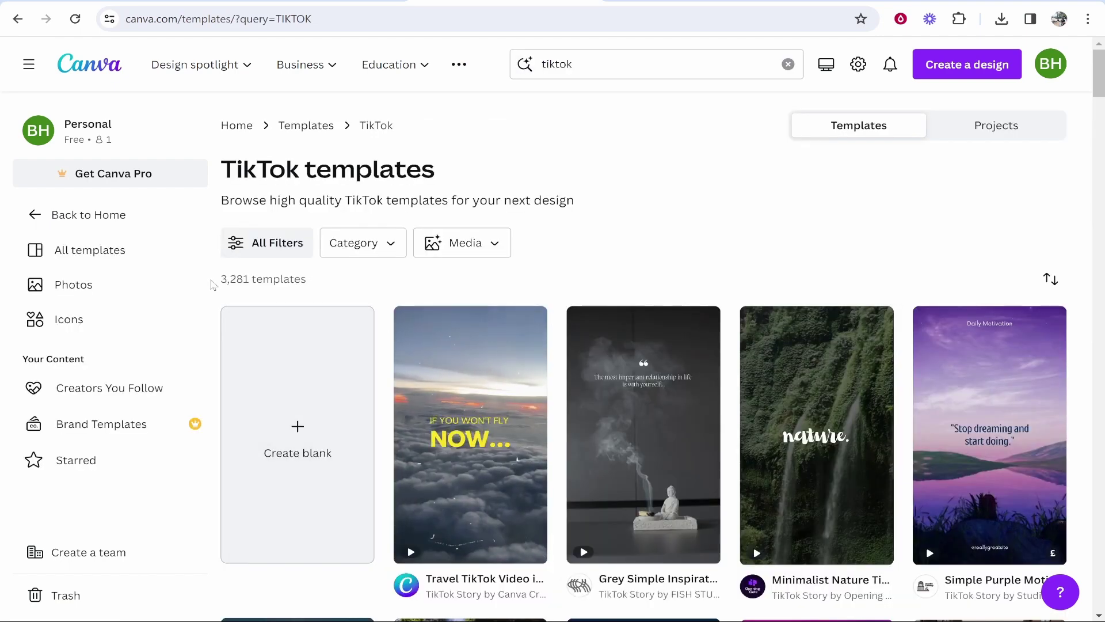
pyautogui.scroll(-1, 630, 395)
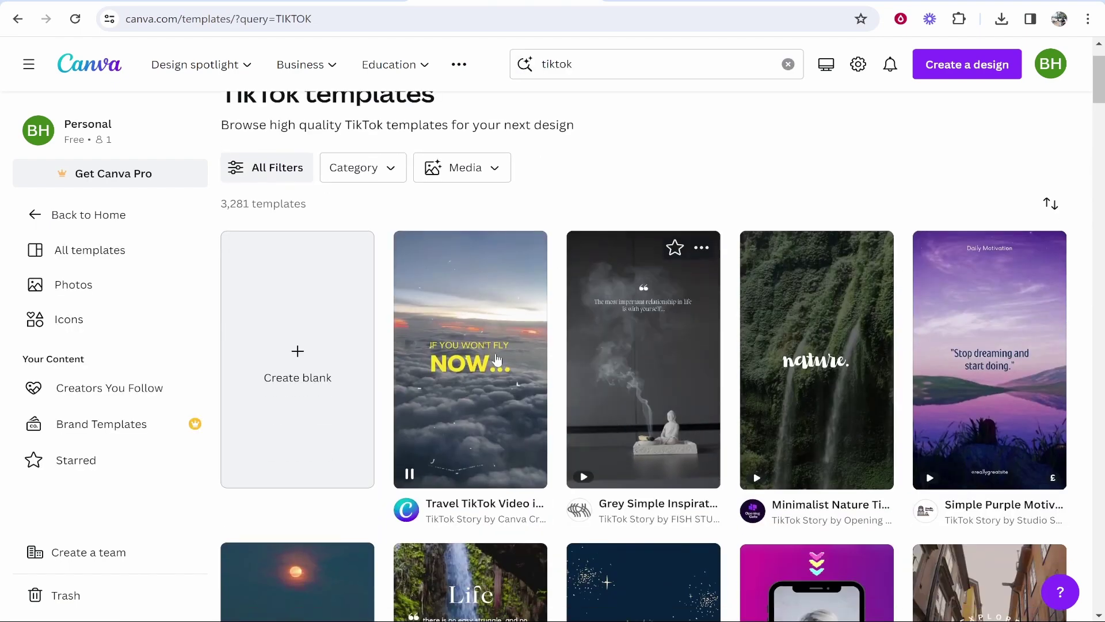
pyautogui.click(295, 350)
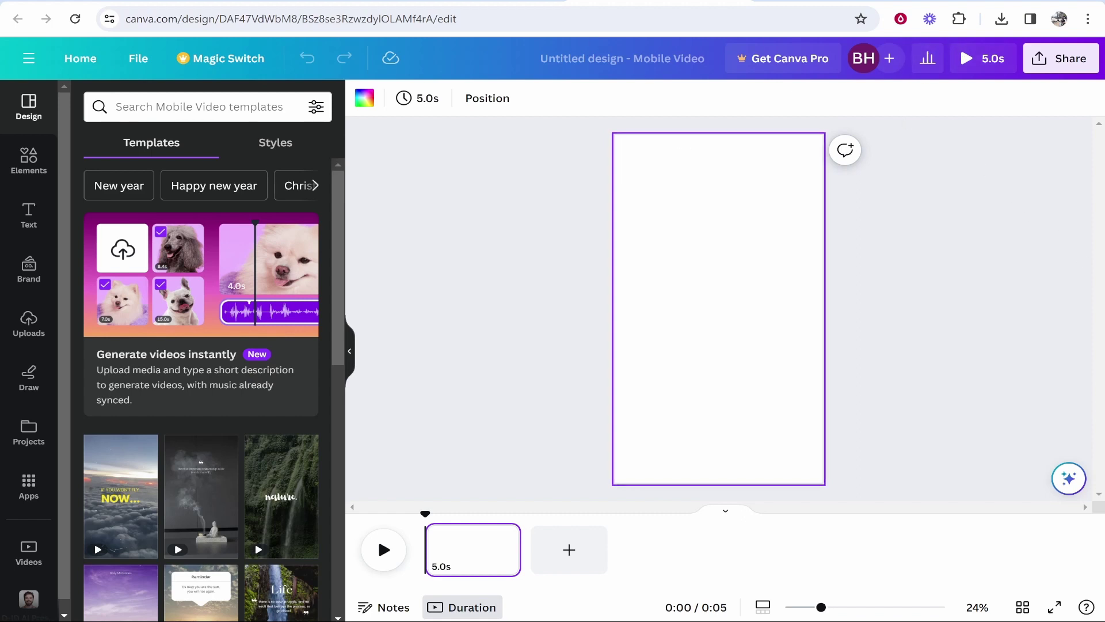
pyautogui.hotkey('alt', 'Left')
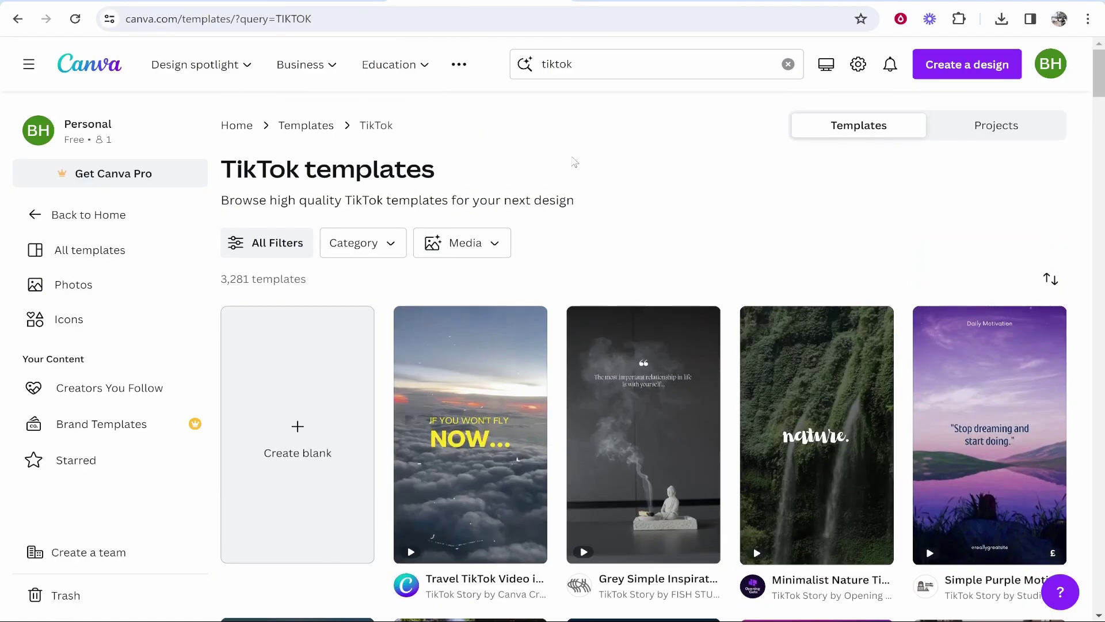
# Replace the TIKTOK query with 'video', after trying 'facebook video', and search video templates.
pyautogui.click(608, 65)
pyautogui.press('BackSpace')
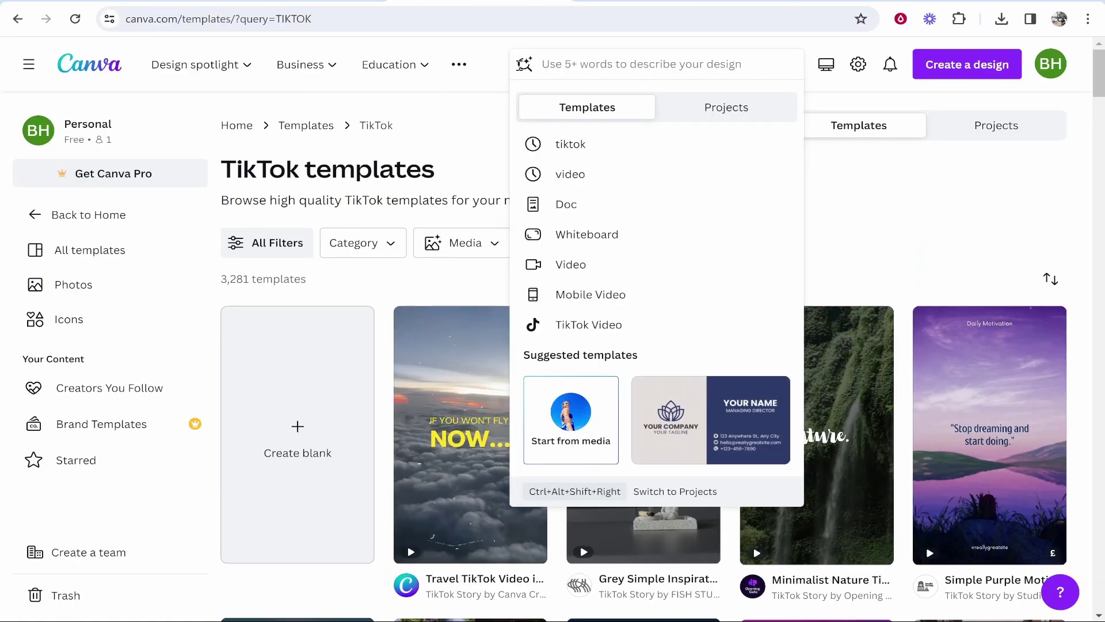
pyautogui.write('video')
pyautogui.hotkey('ctrl', 'a')
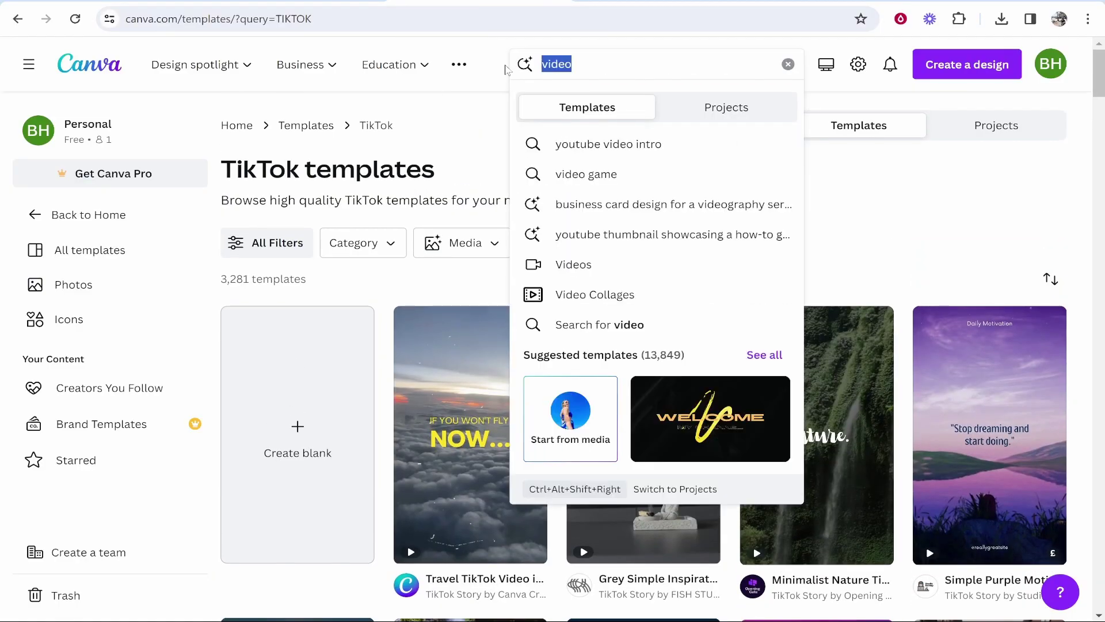
pyautogui.press('BackSpace')
pyautogui.write('facebook v')
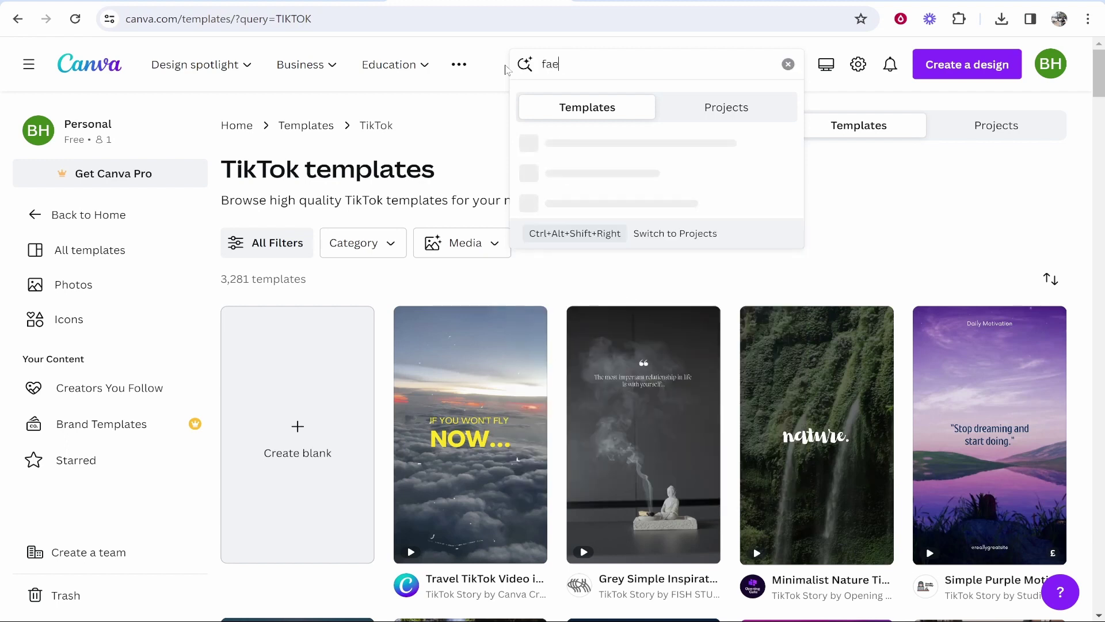
pyautogui.write('ideo')
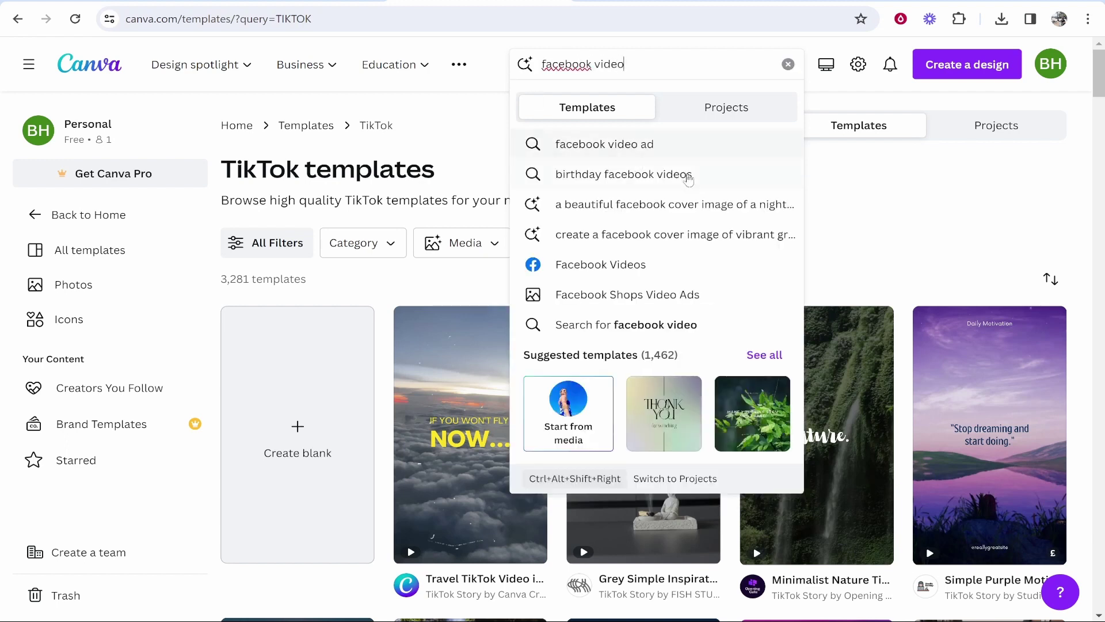
pyautogui.hotkey('ctrl', 'a')
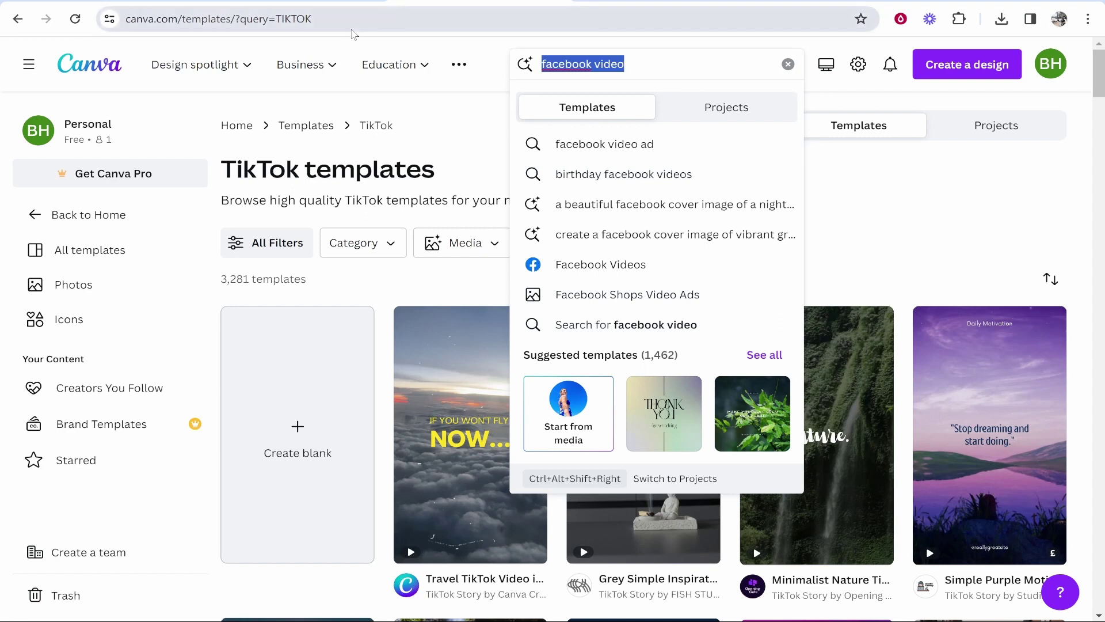
pyautogui.press('BackSpace')
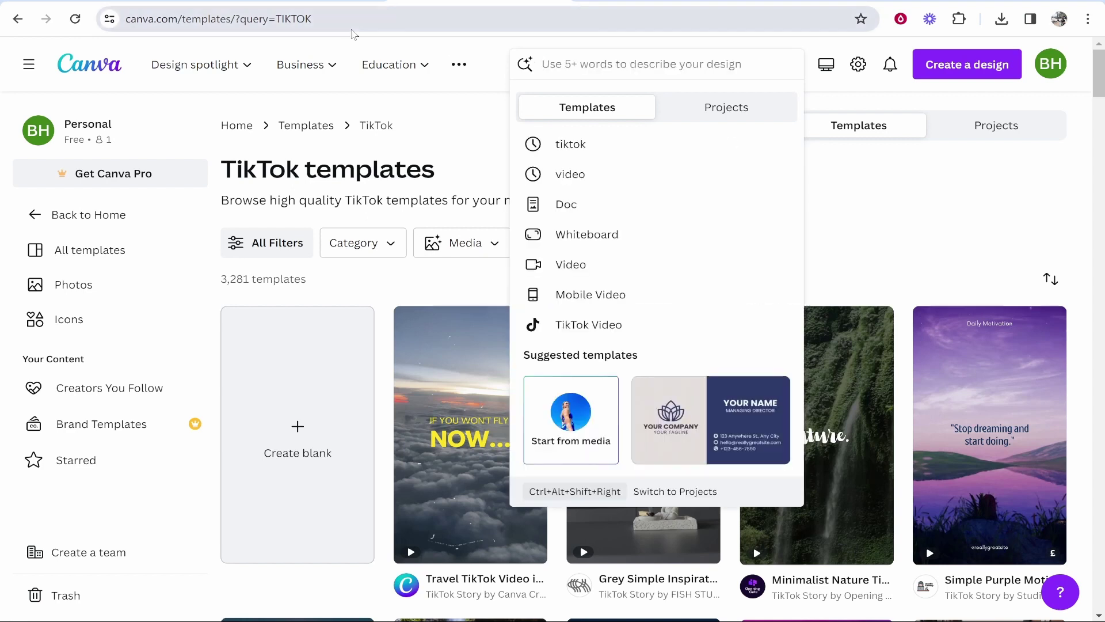
pyautogui.write('video')
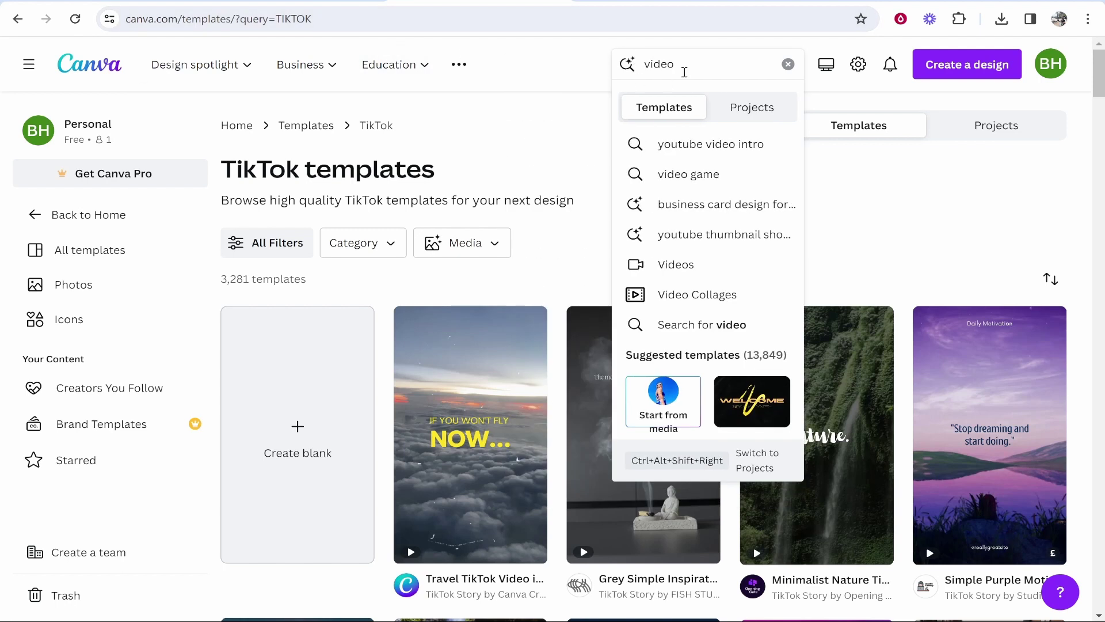
pyautogui.doubleClick(582, 63)
pyautogui.click(612, 330)
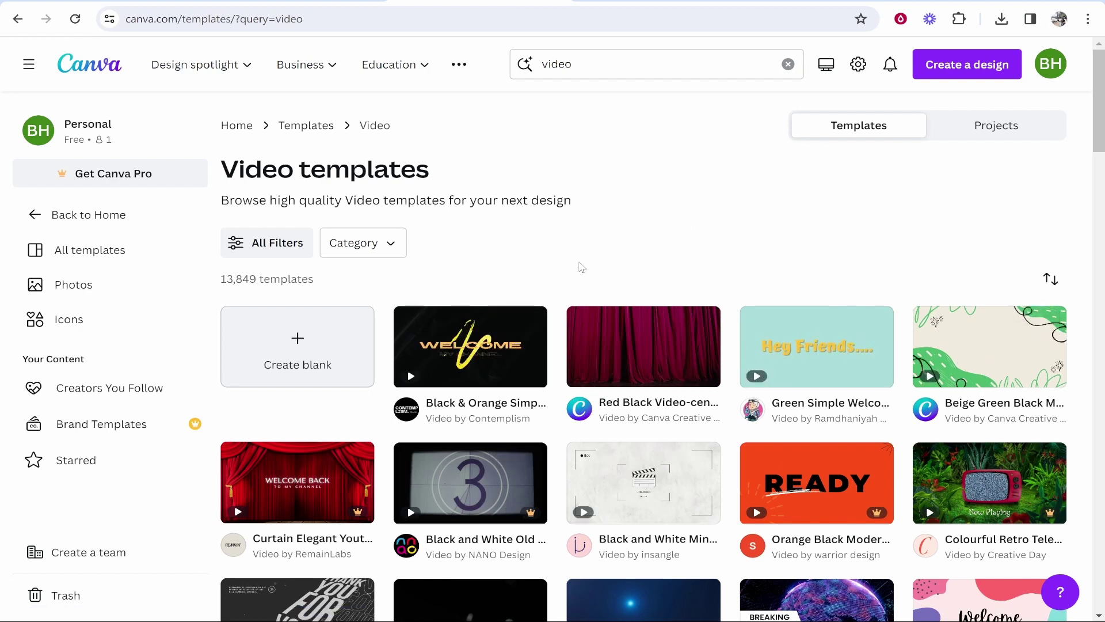
# Apply the Free price filter to the video template results, leaving 3,322 templates.
pyautogui.scroll(-1, 581, 267)
pyautogui.scroll(1, 806, 410)
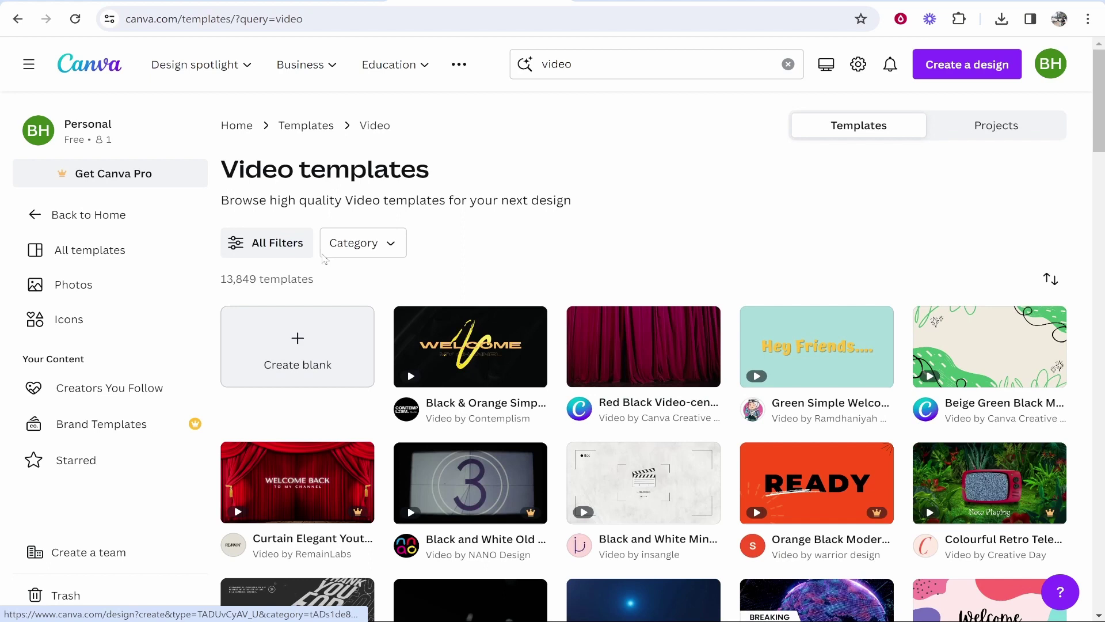
pyautogui.click(286, 239)
pyautogui.scroll(-15, 158, 333)
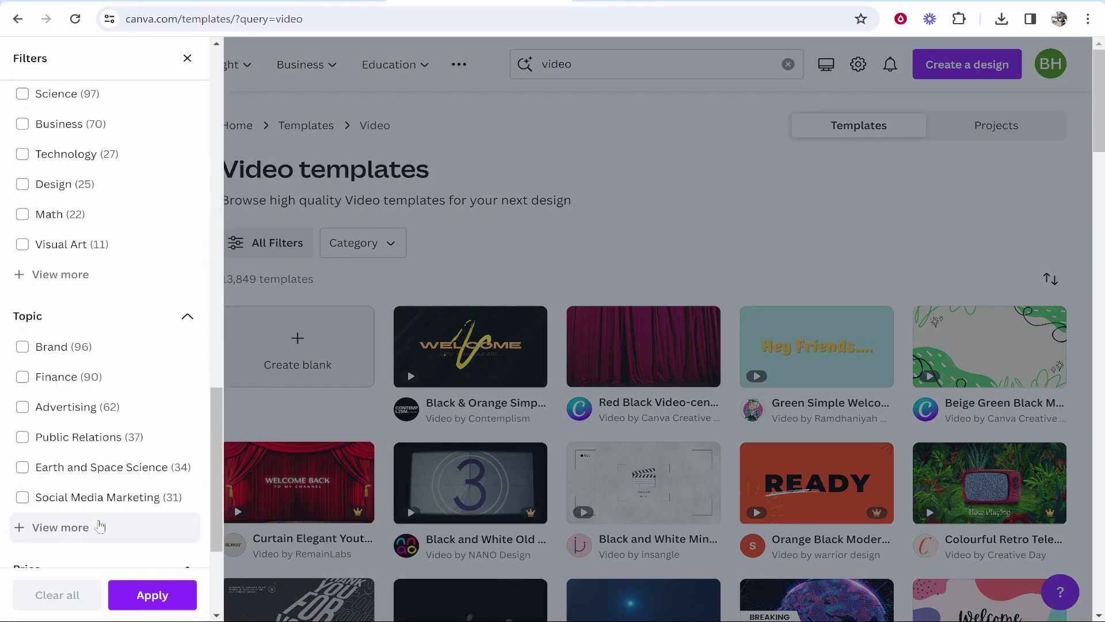
pyautogui.scroll(-4, 99, 525)
pyautogui.click(72, 403)
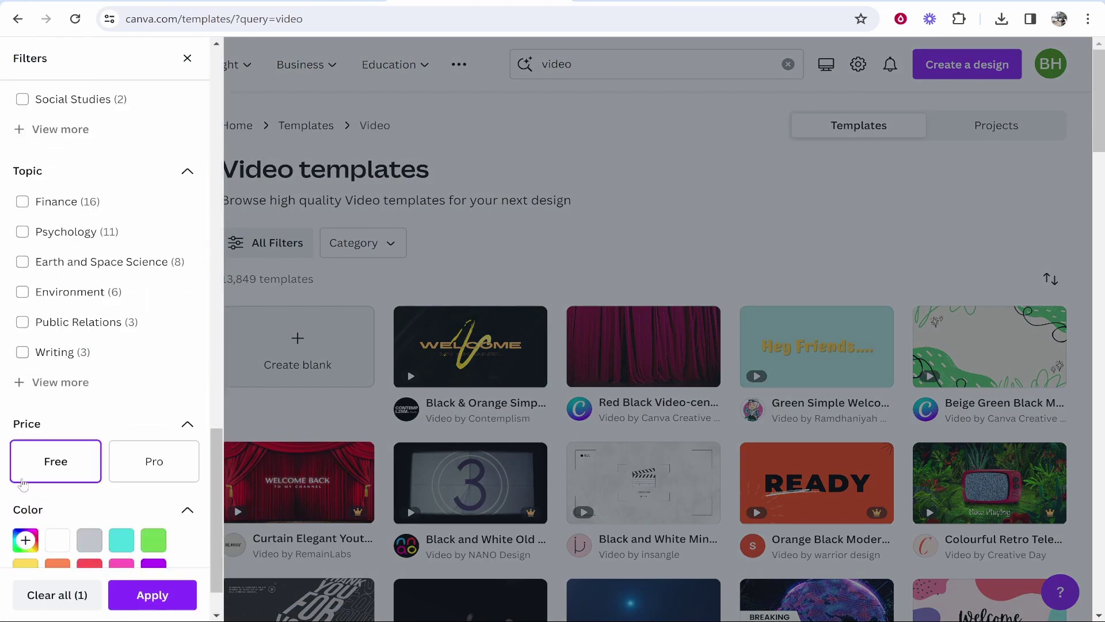
pyautogui.click(123, 584)
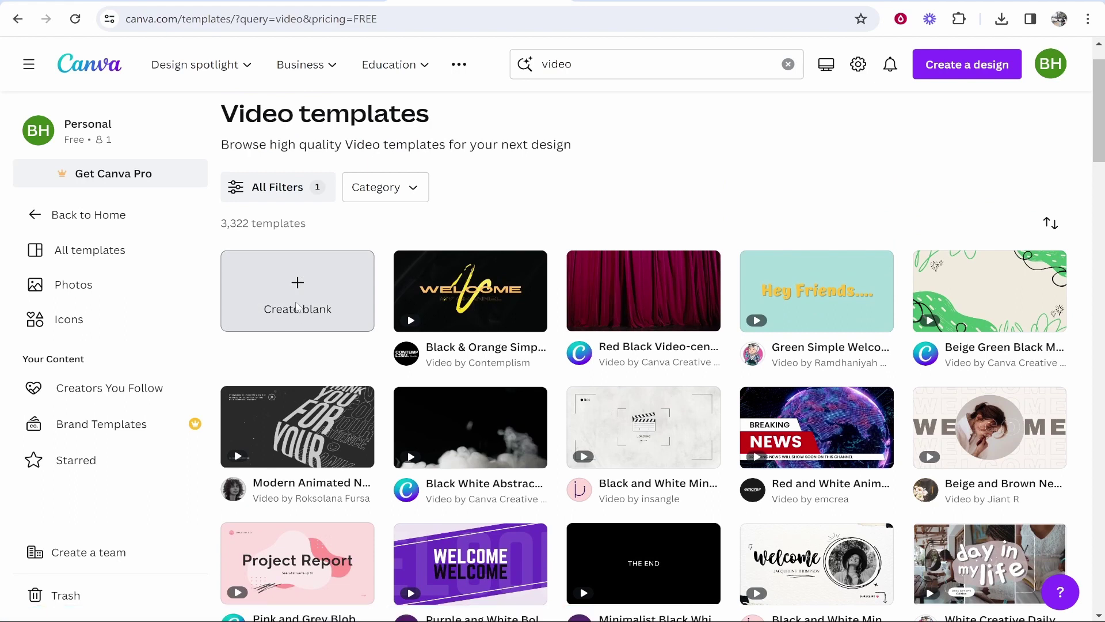
# Create a blank video design and browse its Templates and Styles panels.
pyautogui.click(298, 307)
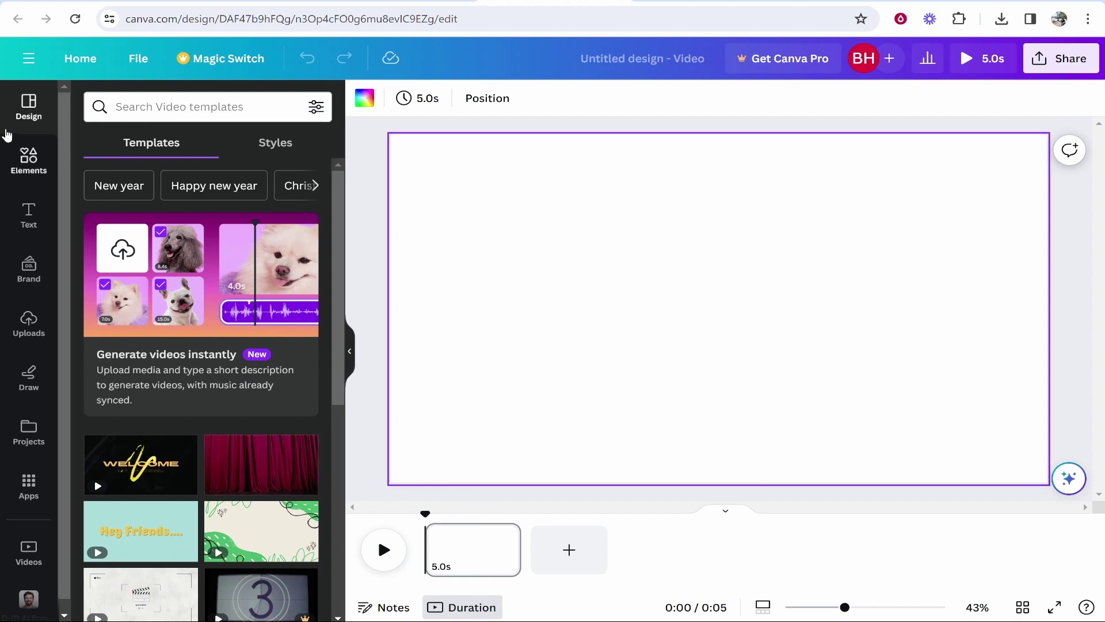
pyautogui.scroll(-1, 46, 125)
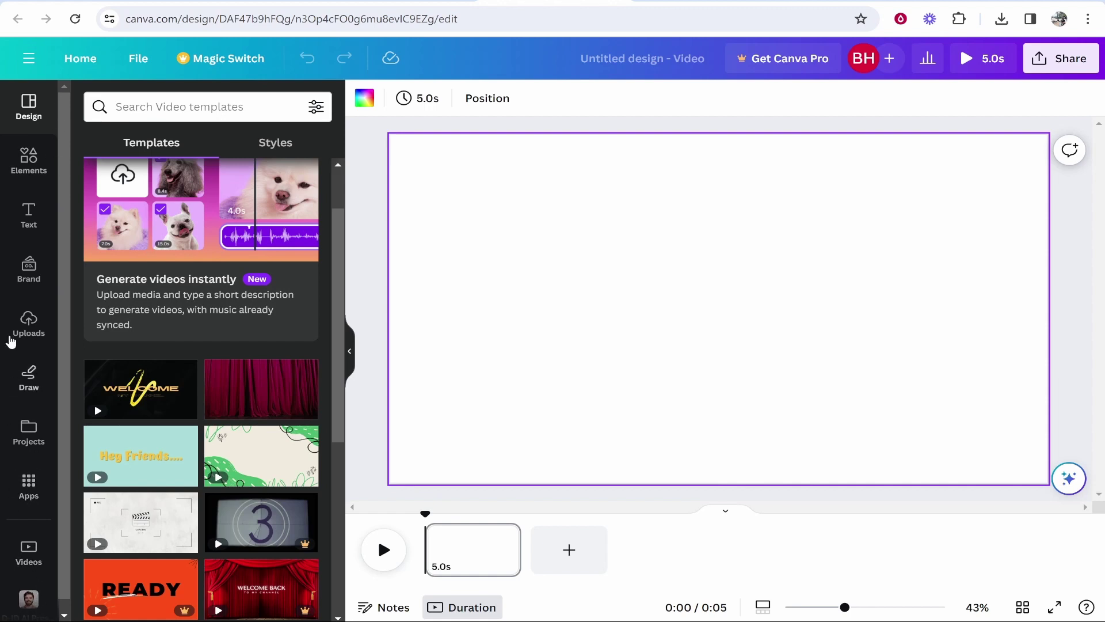
pyautogui.scroll(1, 7, 110)
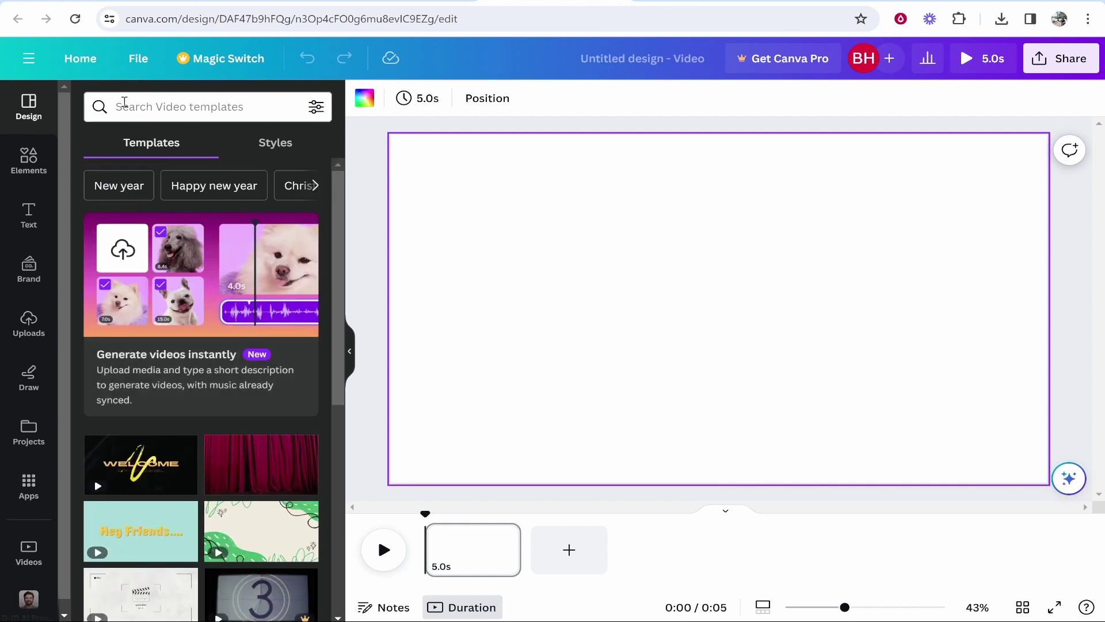
pyautogui.scroll(-2, 222, 276)
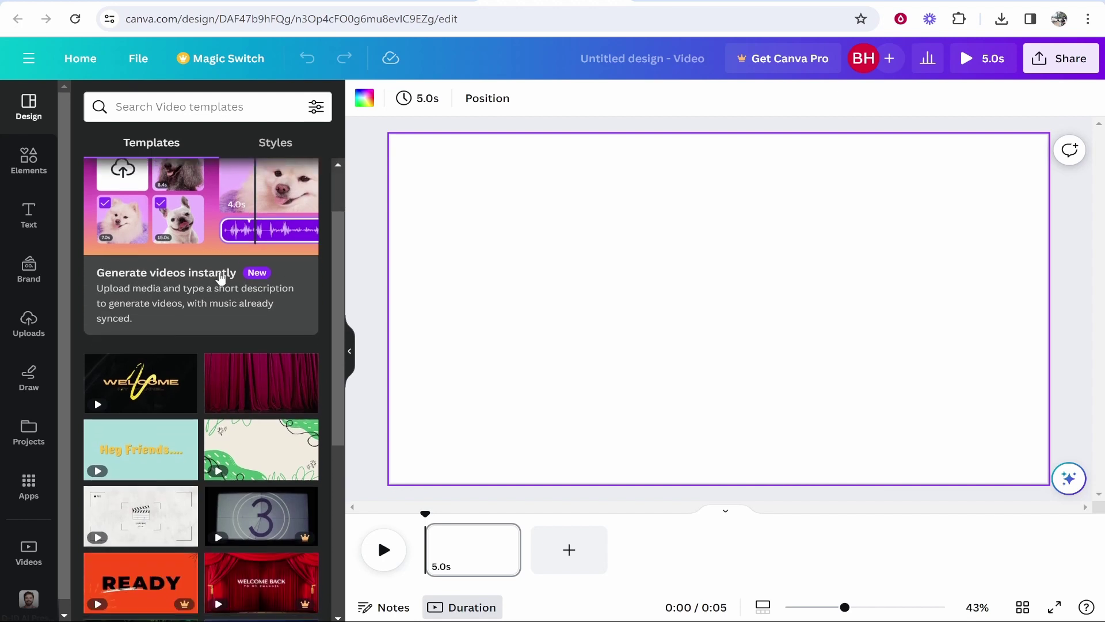
pyautogui.scroll(2, 210, 308)
pyautogui.click(275, 142)
pyautogui.scroll(-2, 193, 363)
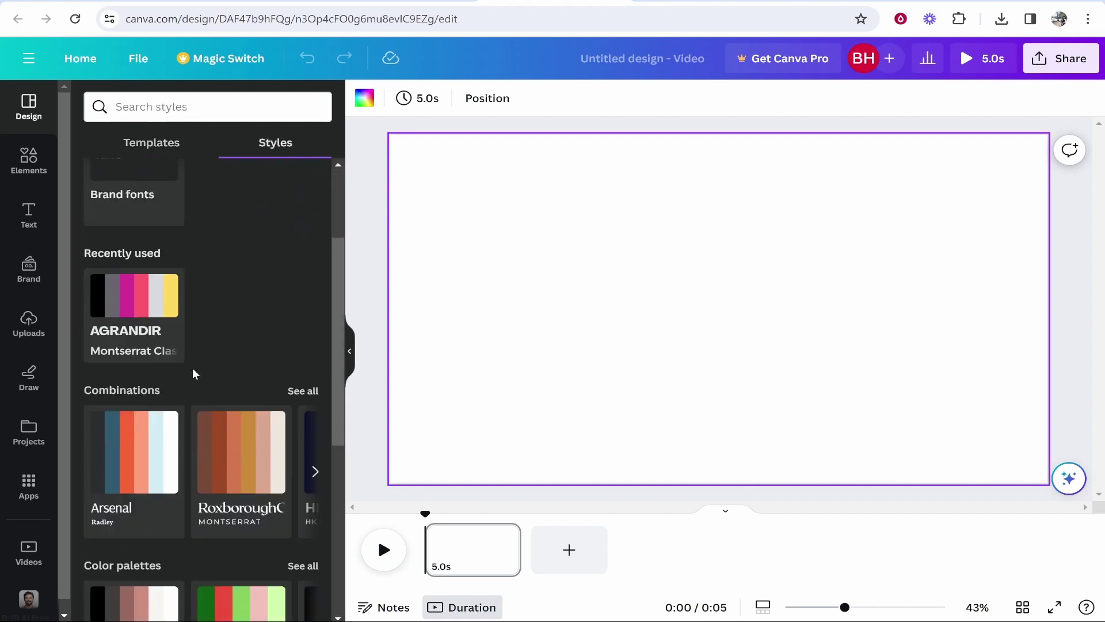
pyautogui.scroll(3, 122, 453)
# Scroll through the Elements library sections and show more stickers.
pyautogui.click(13, 163)
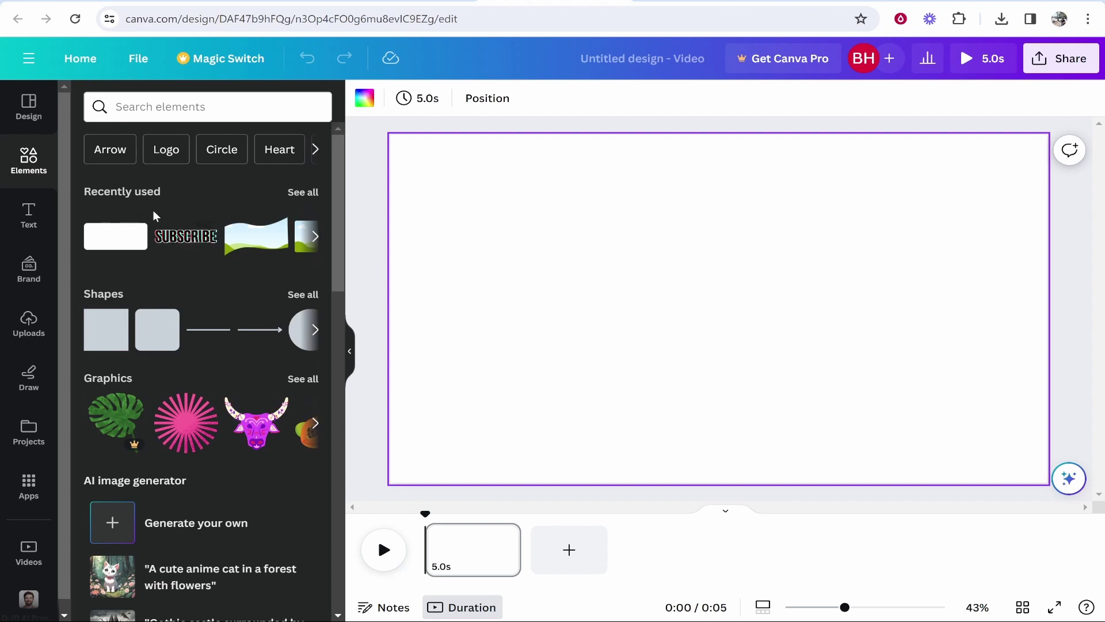
pyautogui.scroll(-3, 176, 379)
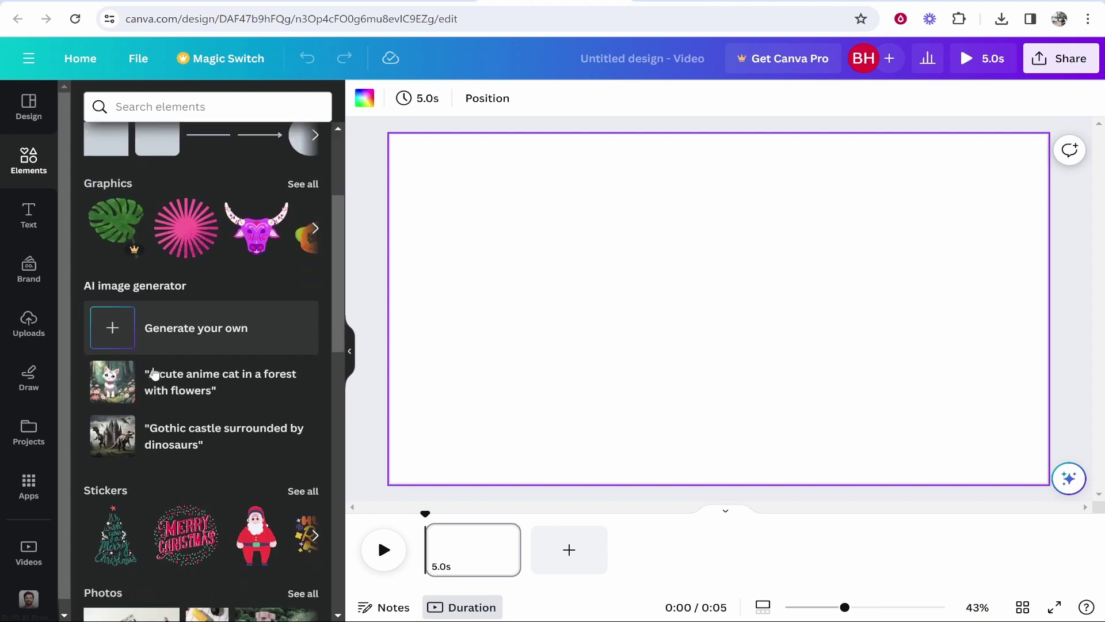
pyautogui.scroll(-2, 153, 375)
pyautogui.scroll(-3, 133, 394)
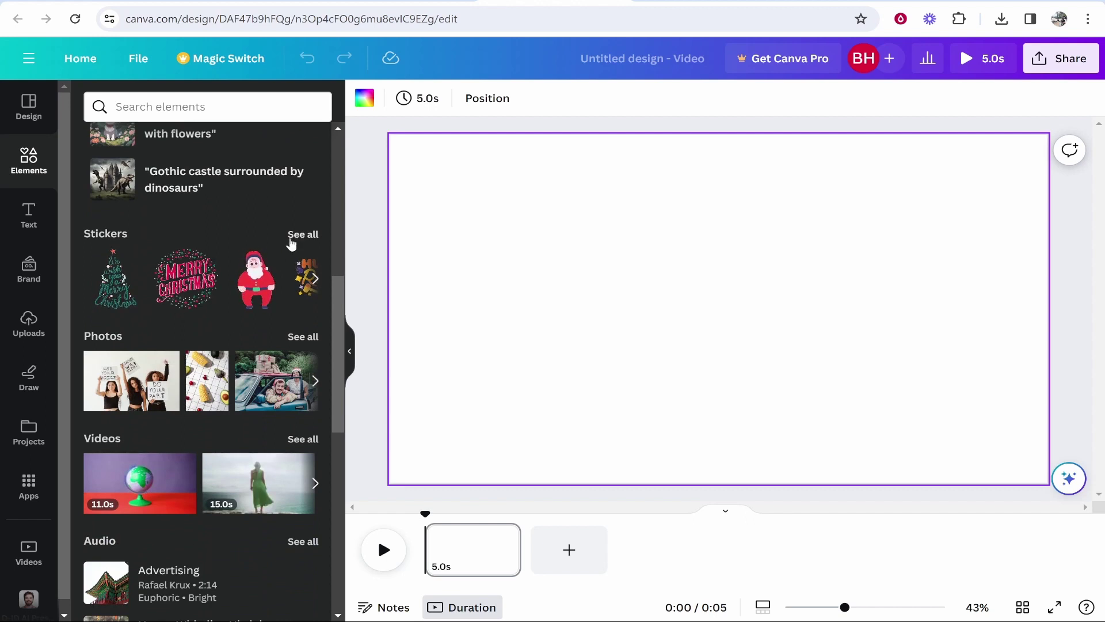
pyautogui.click(314, 279)
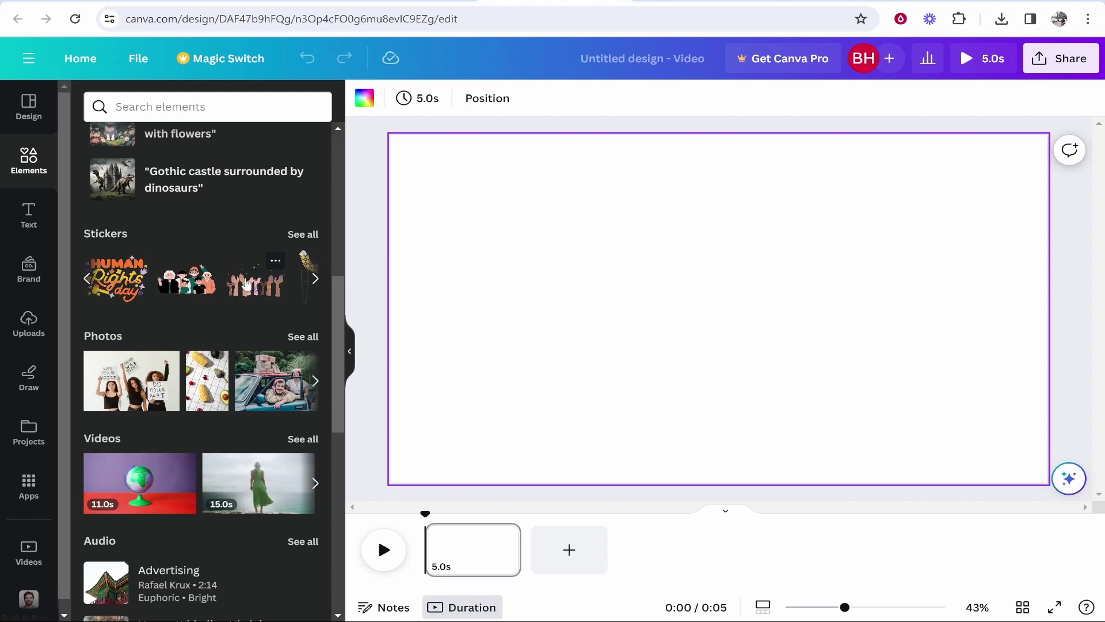
# Browse the Text, Brand, Uploads, Draw and Apps panels in the sidebar.
pyautogui.click(29, 222)
pyautogui.click(28, 267)
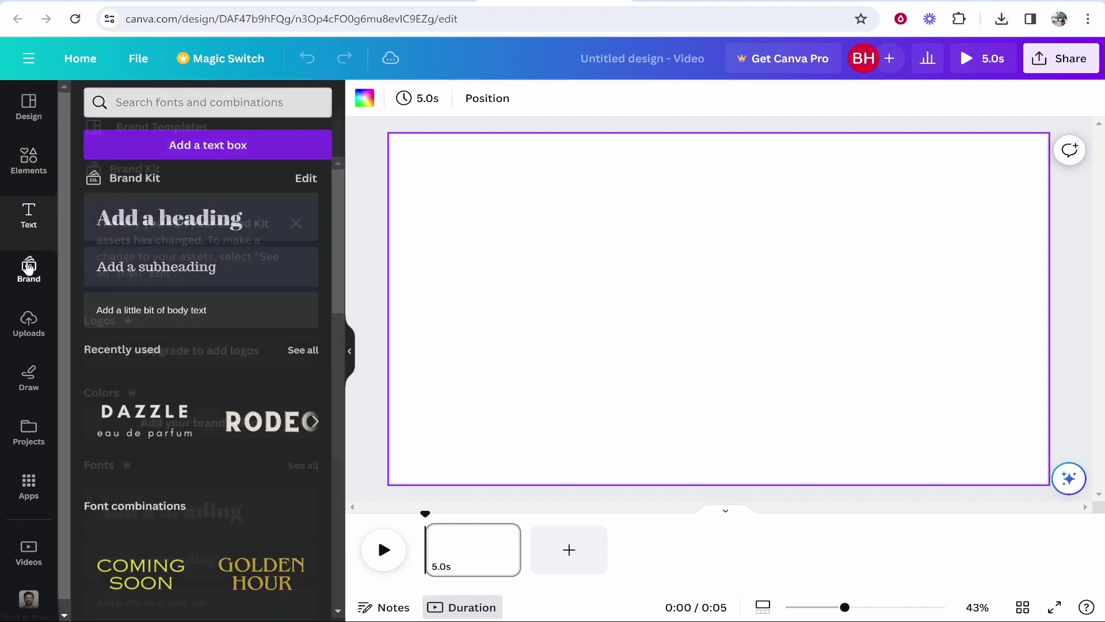
pyautogui.click(30, 326)
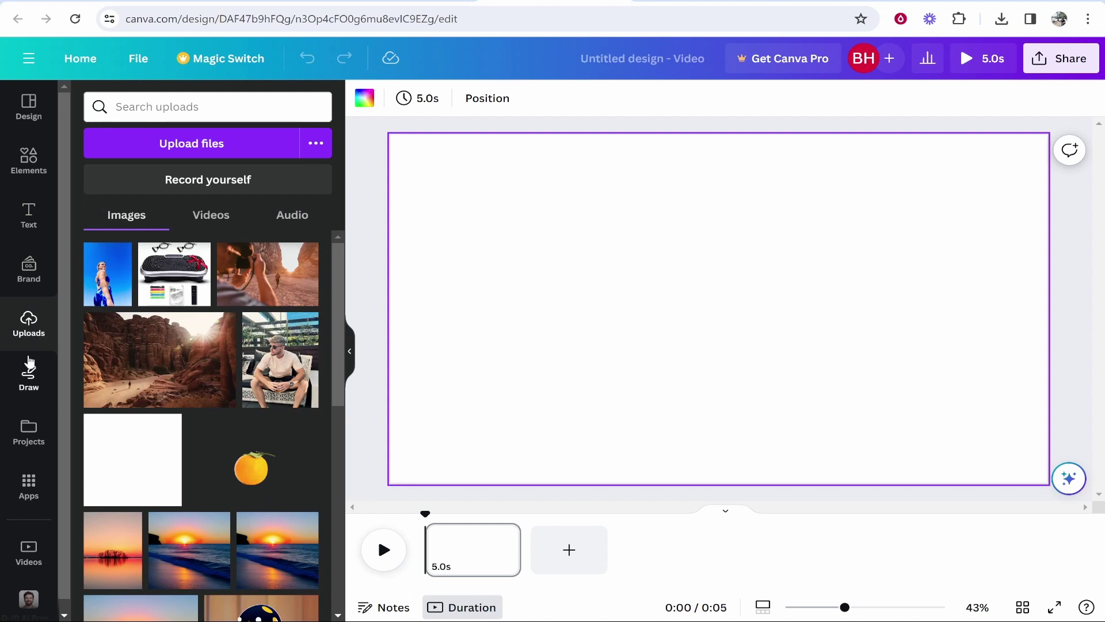
pyautogui.click(29, 377)
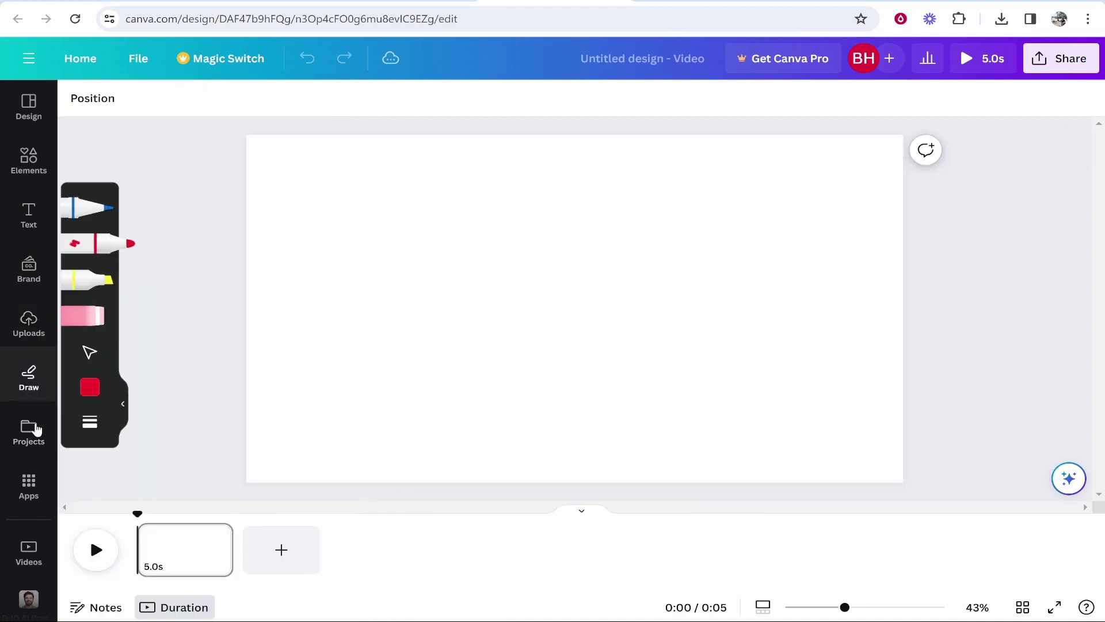
pyautogui.click(28, 490)
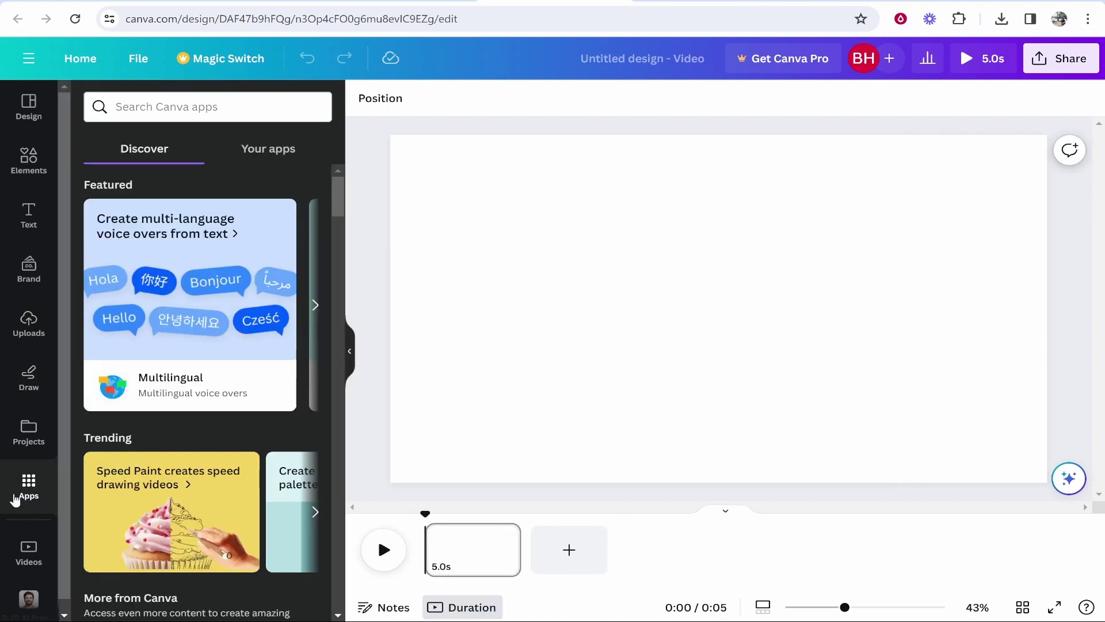
pyautogui.scroll(-10, 209, 286)
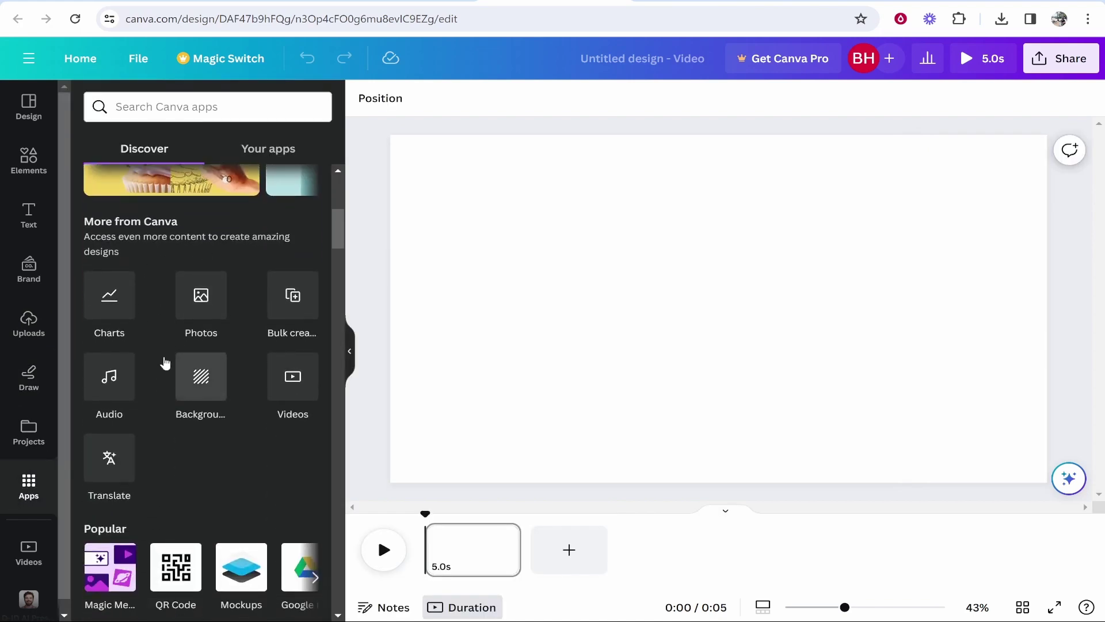
pyautogui.scroll(-5, 160, 337)
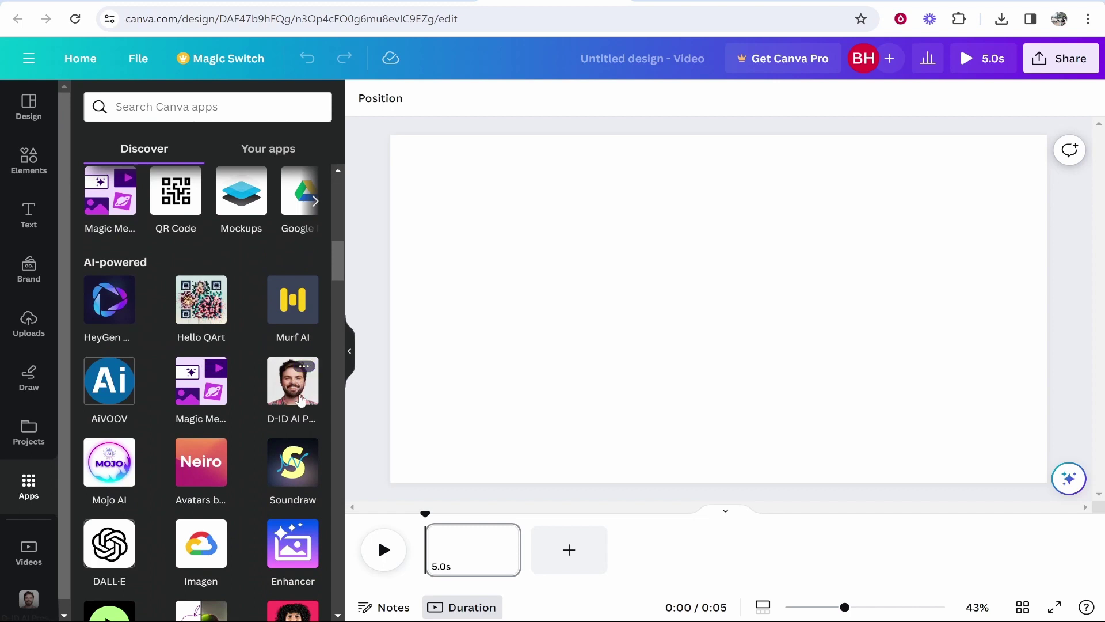
pyautogui.scroll(-1, 297, 403)
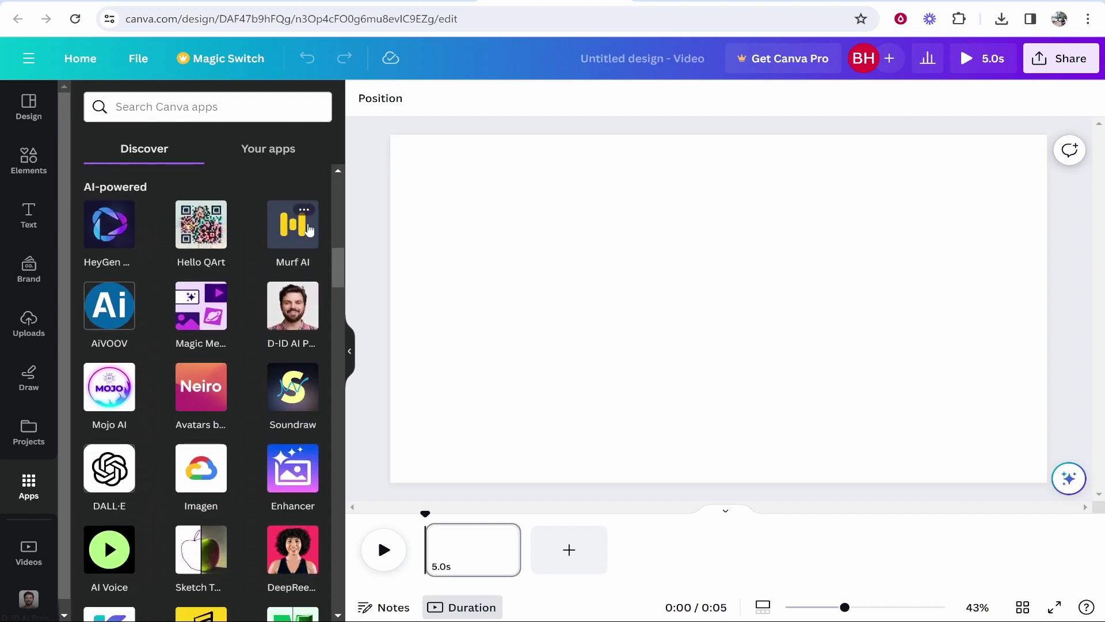
pyautogui.scroll(-5, 254, 358)
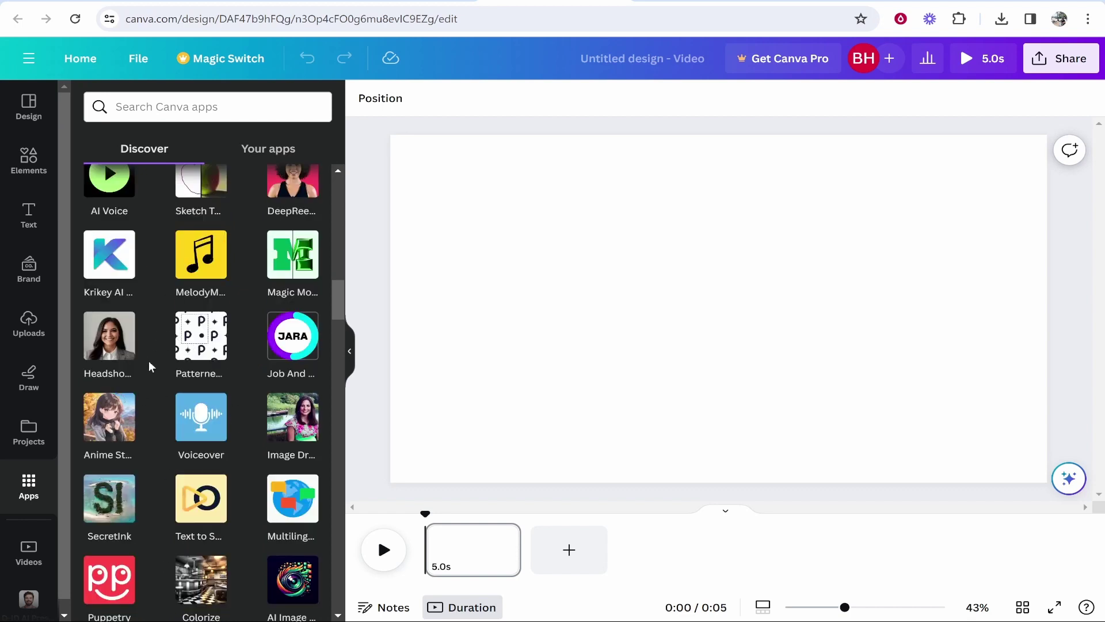
pyautogui.scroll(-2, 150, 366)
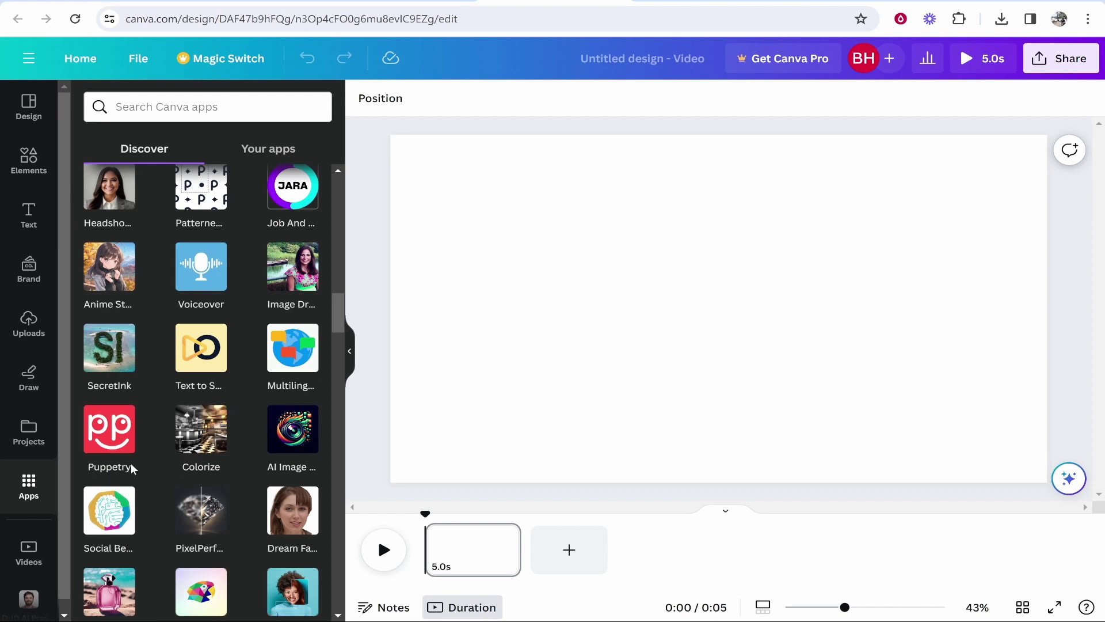
# Open the stock Videos library from the sidebar.
pyautogui.click(31, 550)
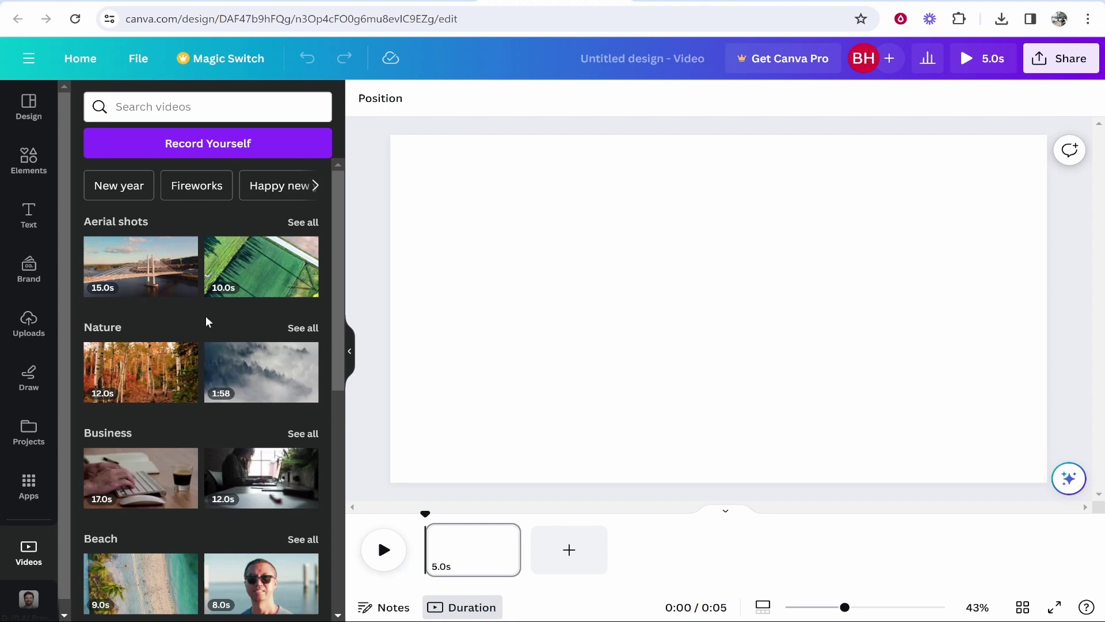
pyautogui.scroll(-4, 236, 325)
pyautogui.scroll(4, 144, 374)
pyautogui.click(28, 485)
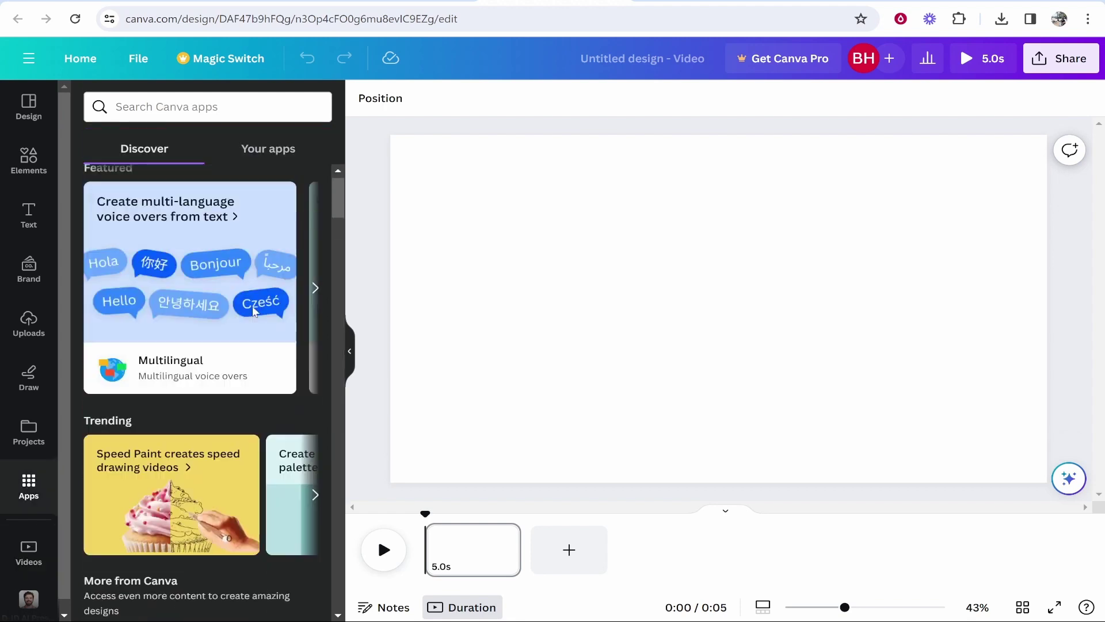
pyautogui.scroll(-3, 249, 319)
pyautogui.scroll(-4, 251, 322)
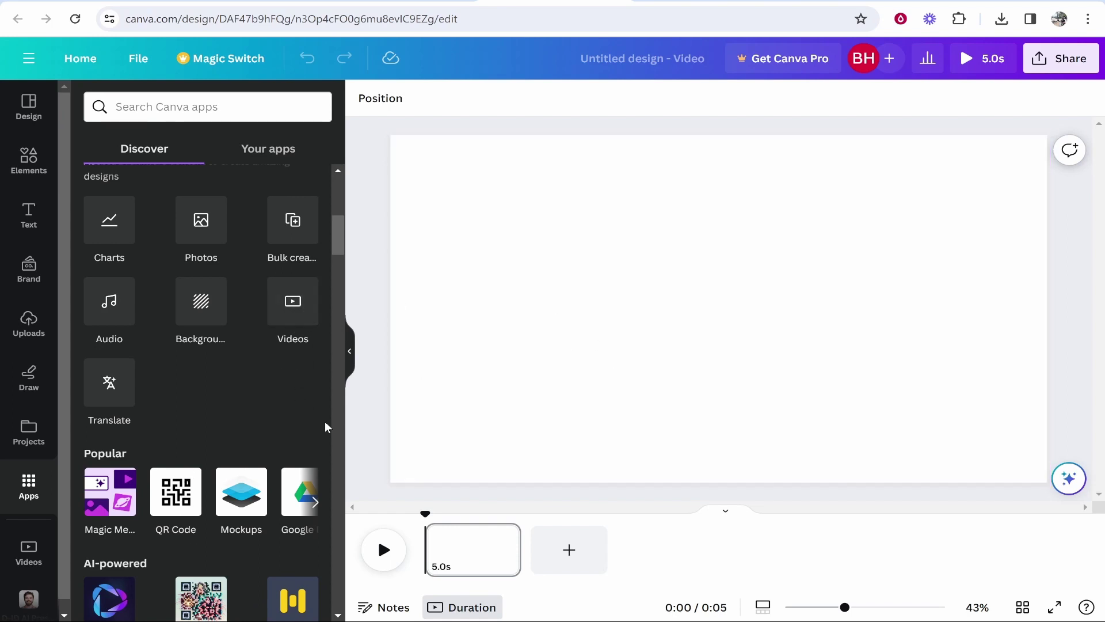
pyautogui.click(24, 564)
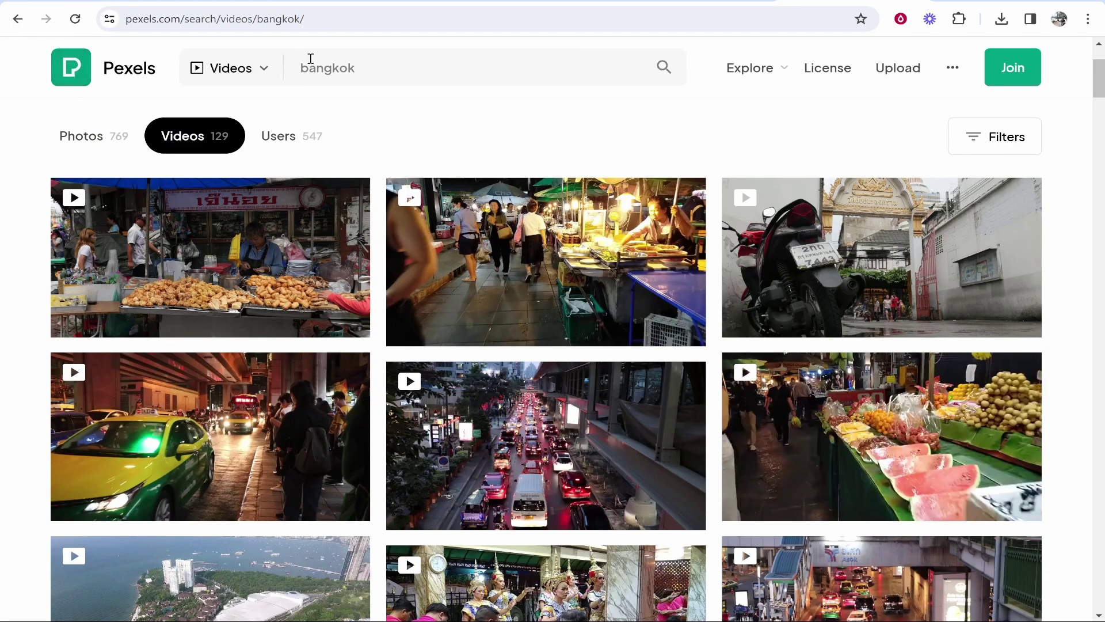
# Review the Pexels Bangkok results, then in Canva Uploads start a file upload from Downloads.
pyautogui.scroll(3, 305, 115)
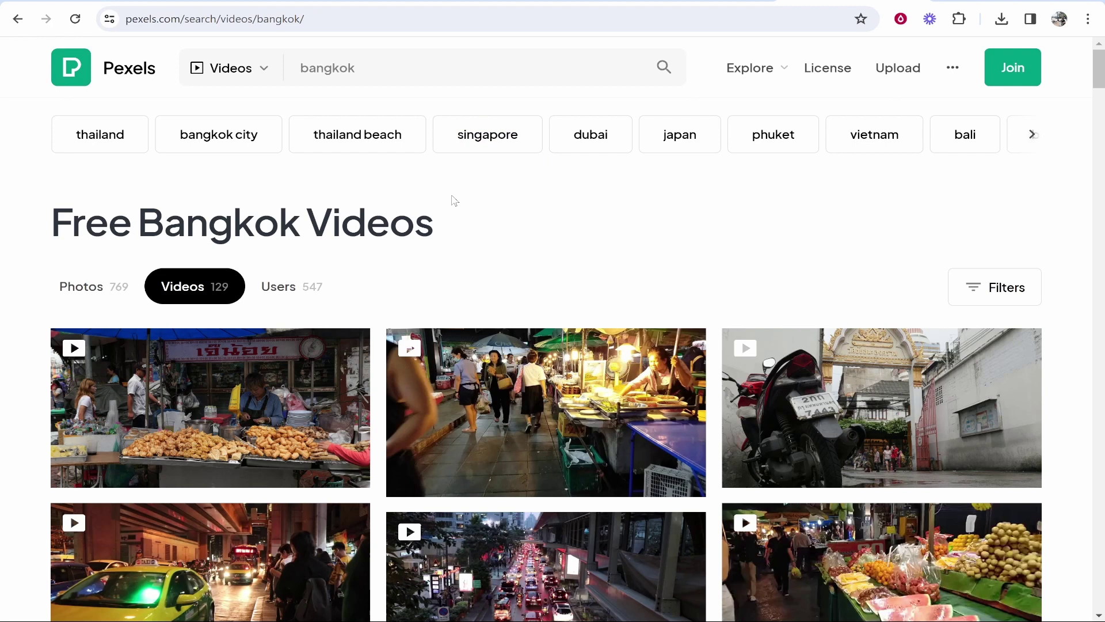
pyautogui.scroll(-1, 859, 303)
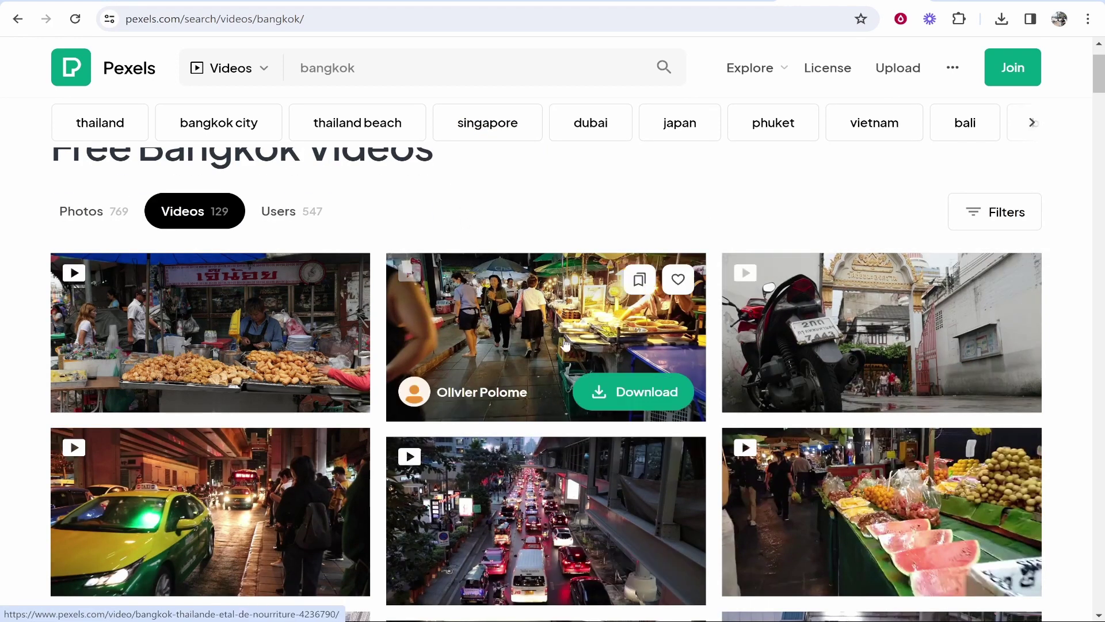
pyautogui.scroll(-2, 499, 338)
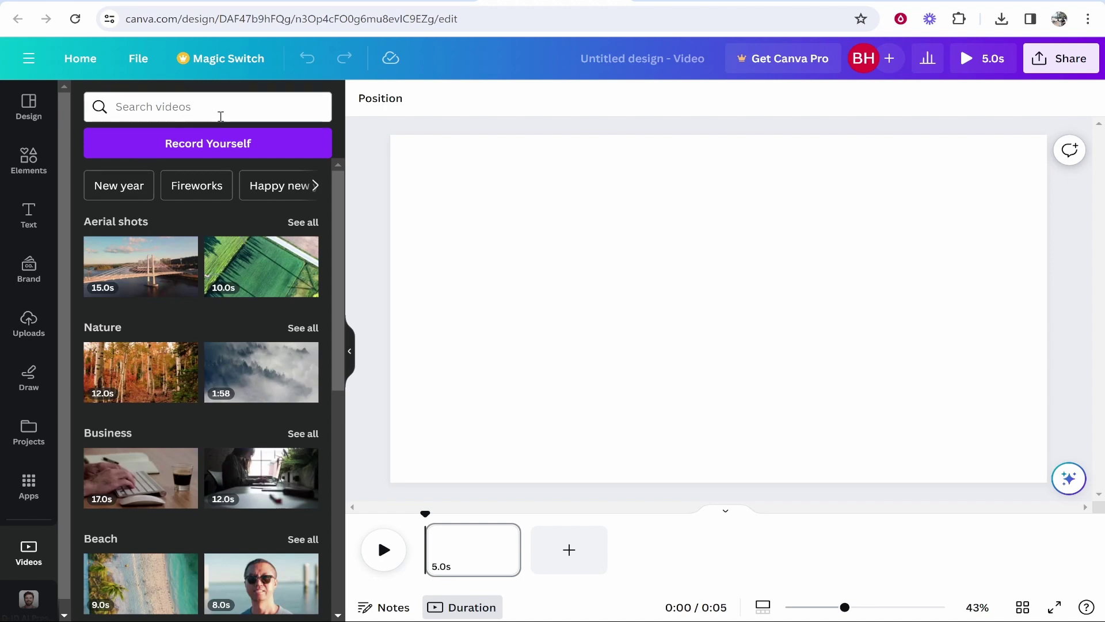
pyautogui.click(35, 336)
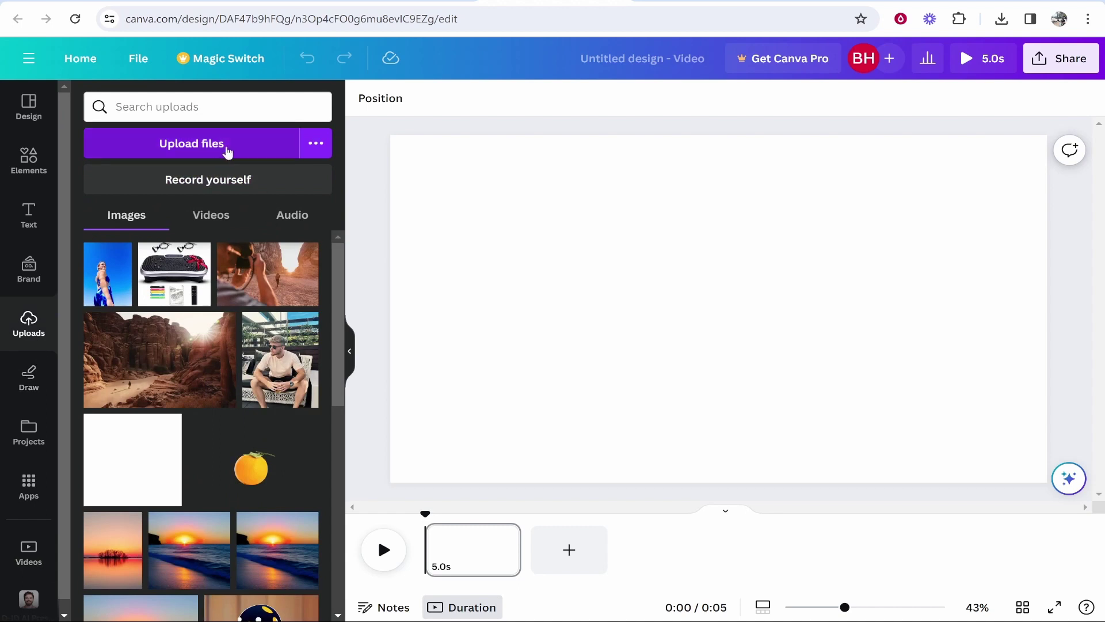
pyautogui.click(217, 152)
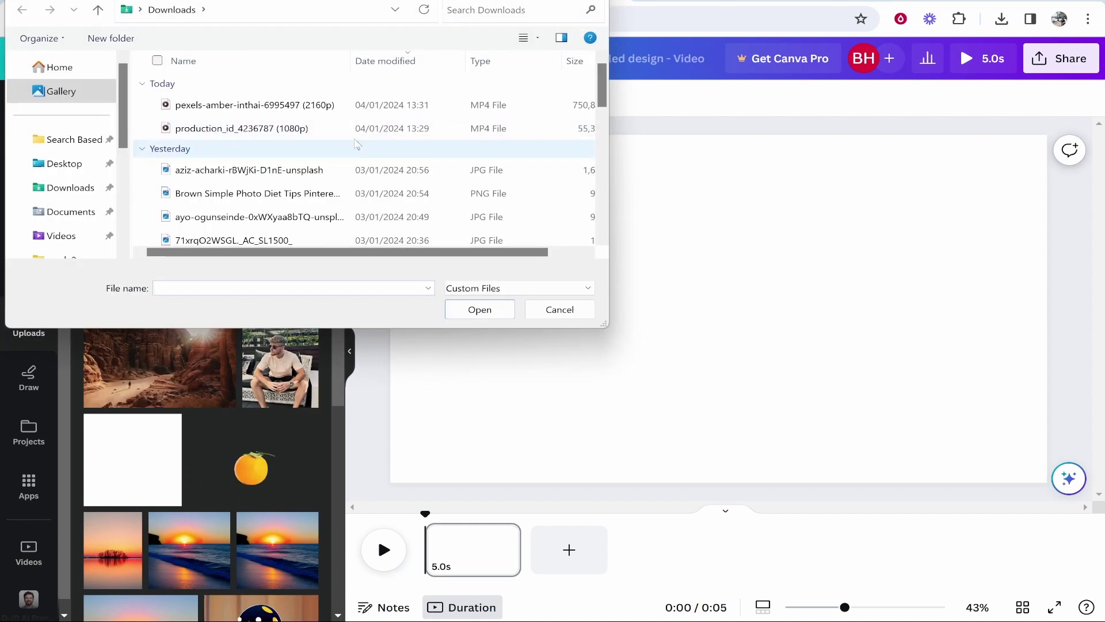
# Upload the production_id_4236787 video and show the uploaded videos.
pyautogui.click(277, 105)
pyautogui.click(239, 130)
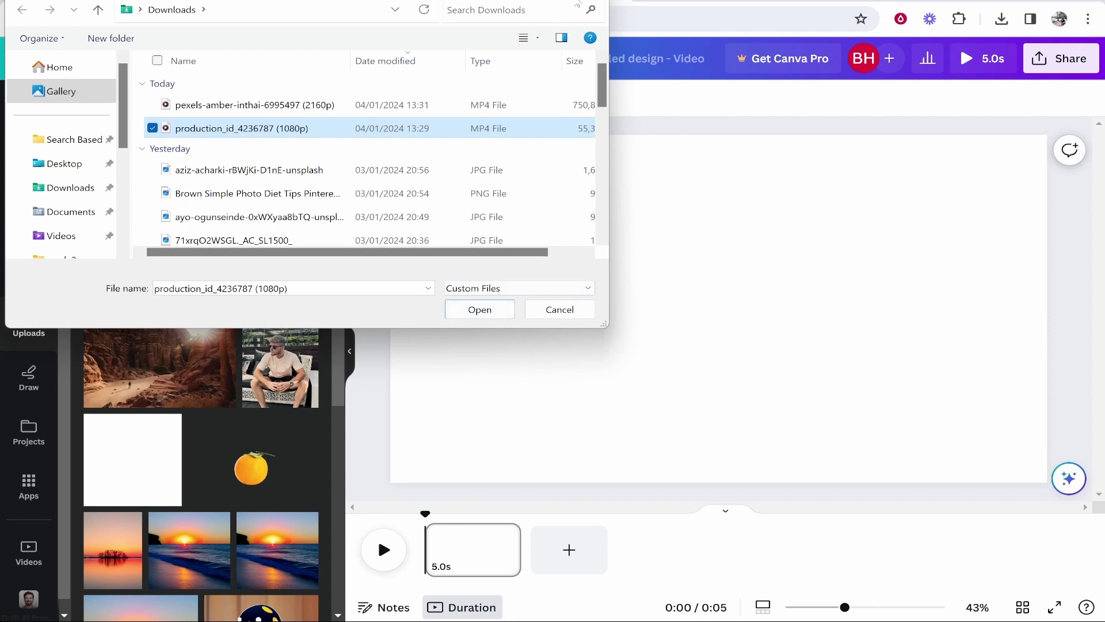
pyautogui.press('Return')
pyautogui.click(211, 215)
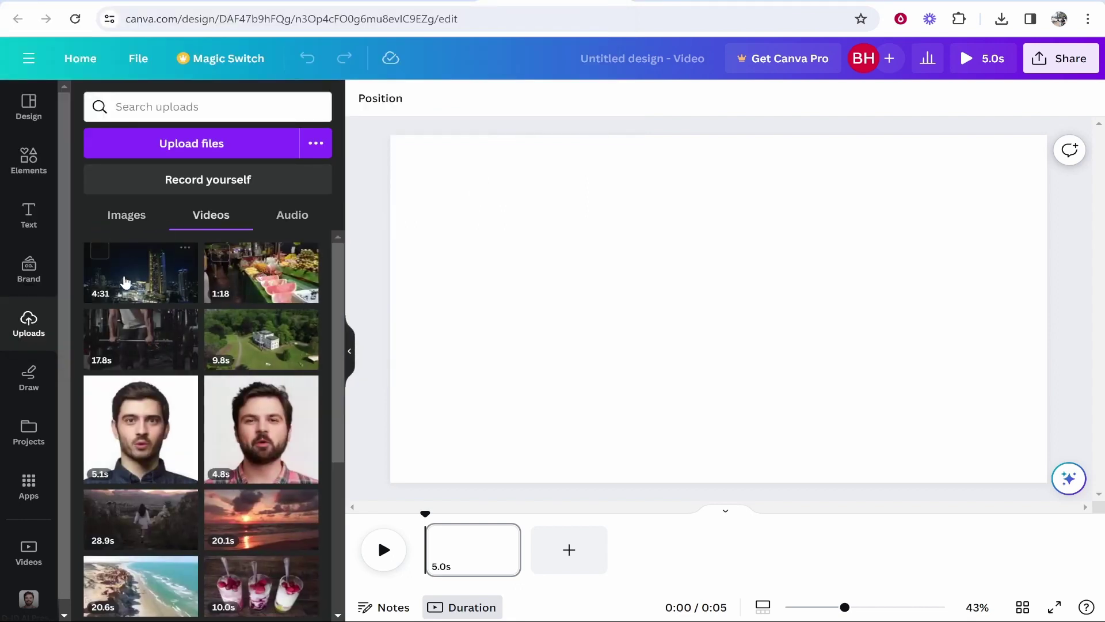
pyautogui.scroll(-4, 226, 349)
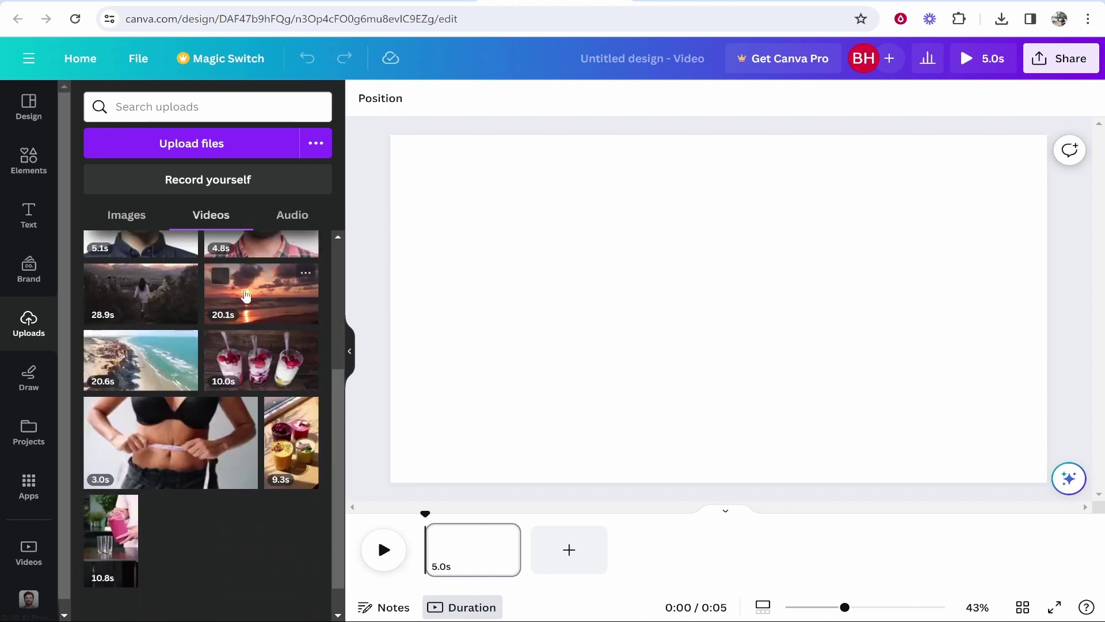
# Place the 20.6s aerial beach clip on the page, paused, shrunk and moved upper-left.
pyautogui.moveTo(119, 388); pyautogui.dragTo(592, 251)
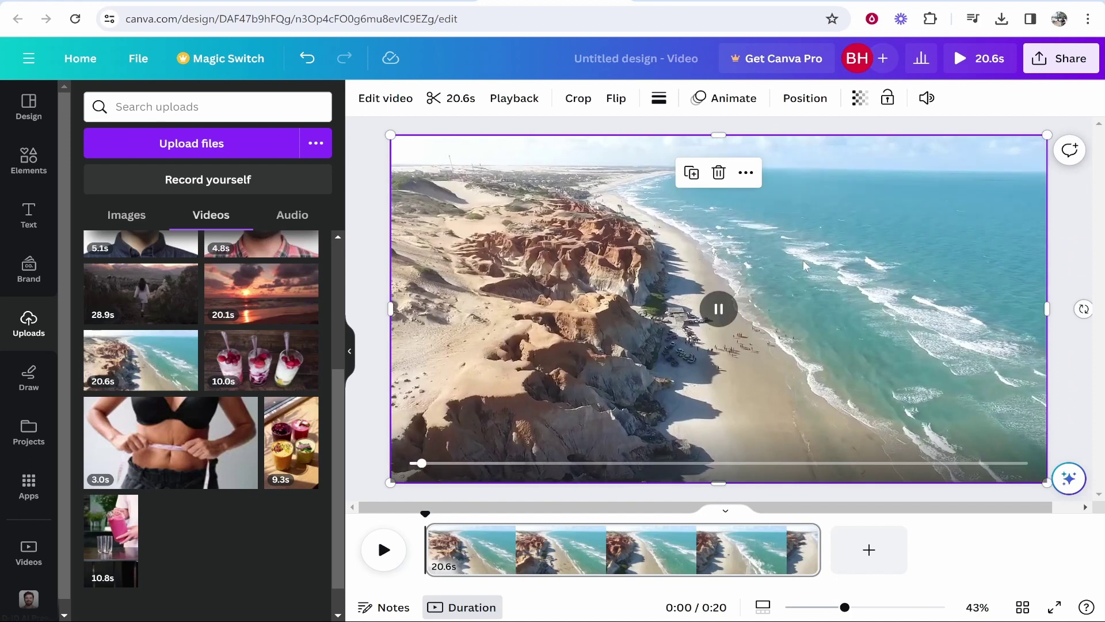
pyautogui.click(719, 308)
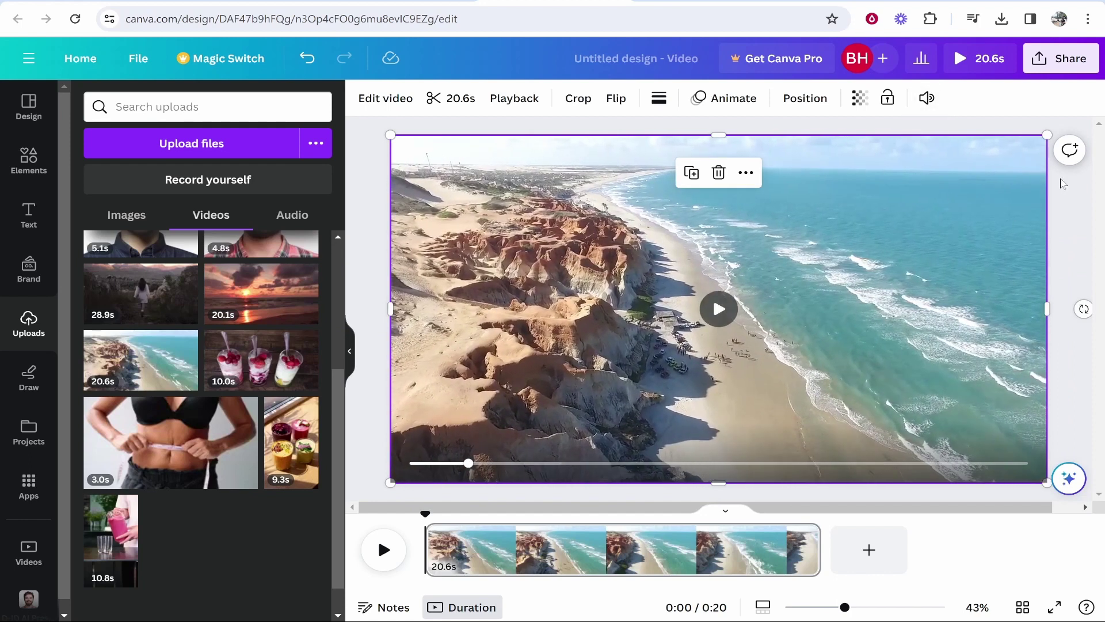
pyautogui.moveTo(1047, 135); pyautogui.dragTo(751, 194)
pyautogui.moveTo(669, 381); pyautogui.dragTo(669, 257)
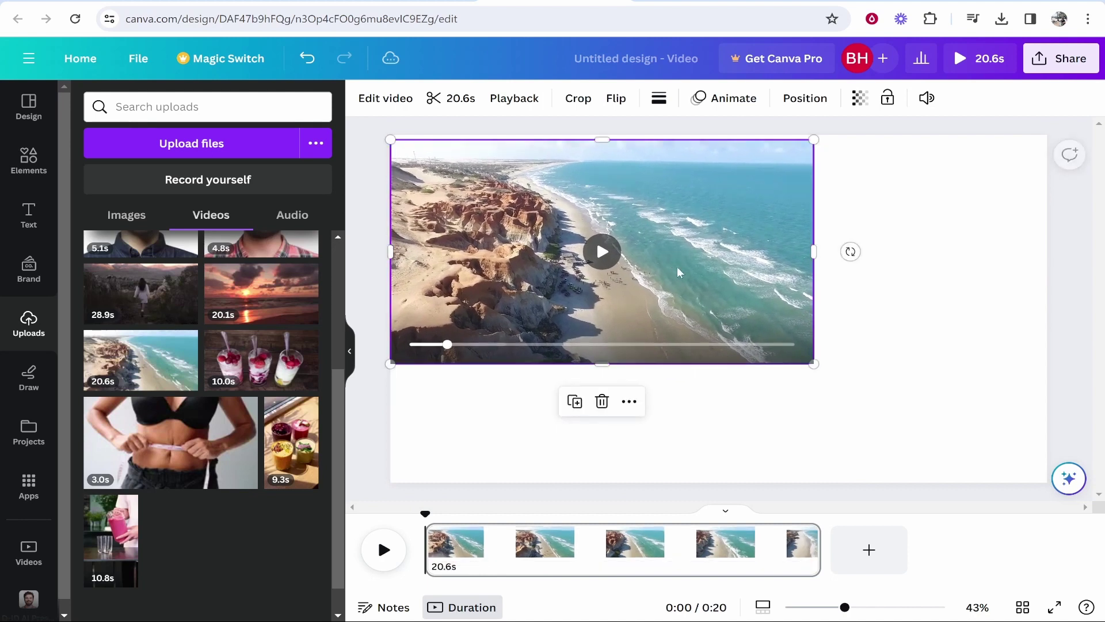
# Enlarge the beach clip to fill the page and trim off its beginning.
pyautogui.moveTo(813, 358); pyautogui.dragTo(1047, 482)
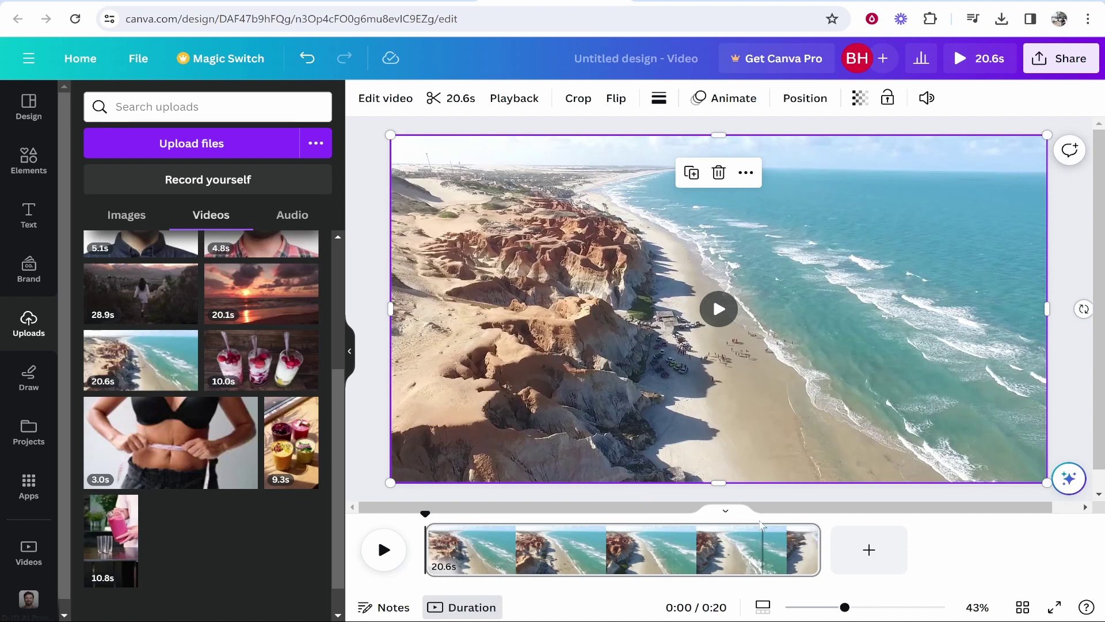
pyautogui.moveTo(429, 514); pyautogui.dragTo(520, 517)
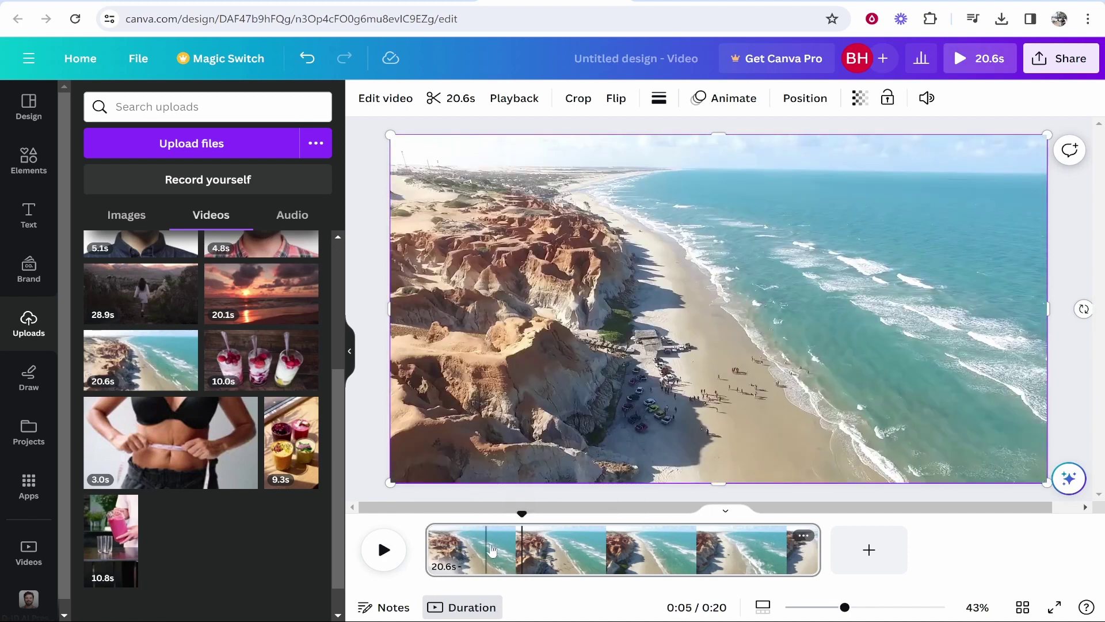
pyautogui.moveTo(433, 545)
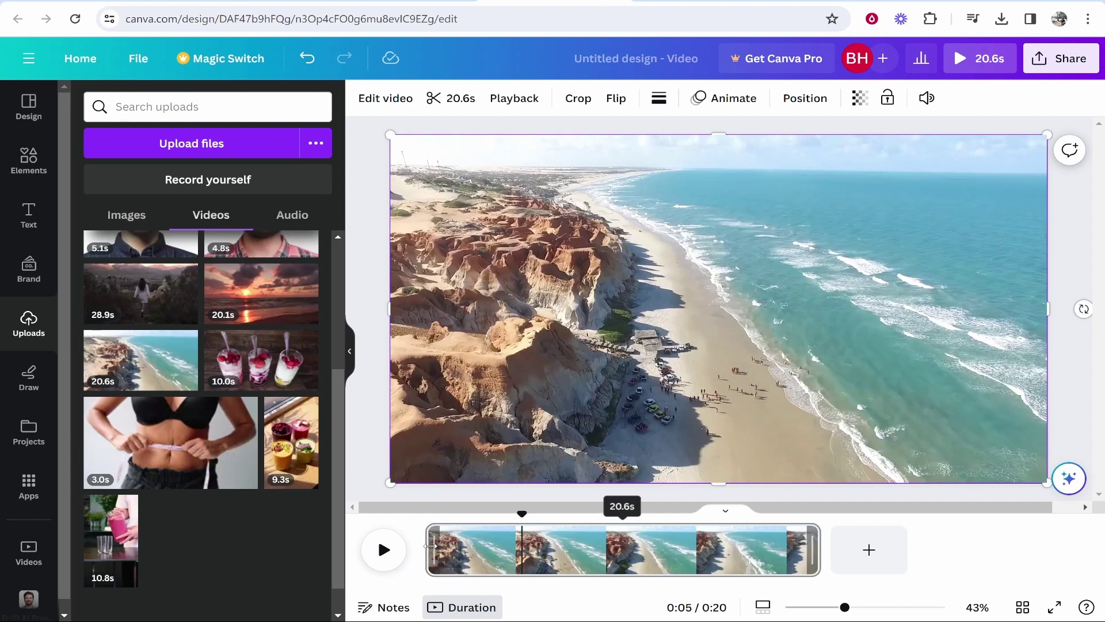
pyautogui.moveTo(432, 546); pyautogui.dragTo(513, 547)
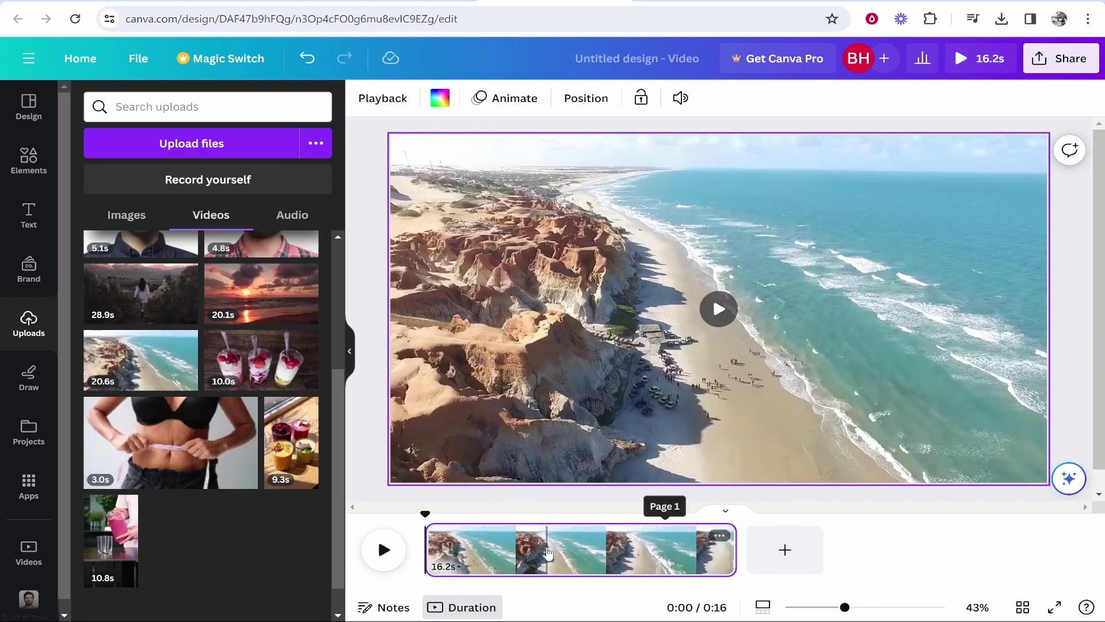
# Split the clip at about 6s and 11s, delete the 5.4s and 4.8s pages, and trim the rest.
pyautogui.moveTo(427, 512); pyautogui.dragTo(530, 512)
pyautogui.press('s')
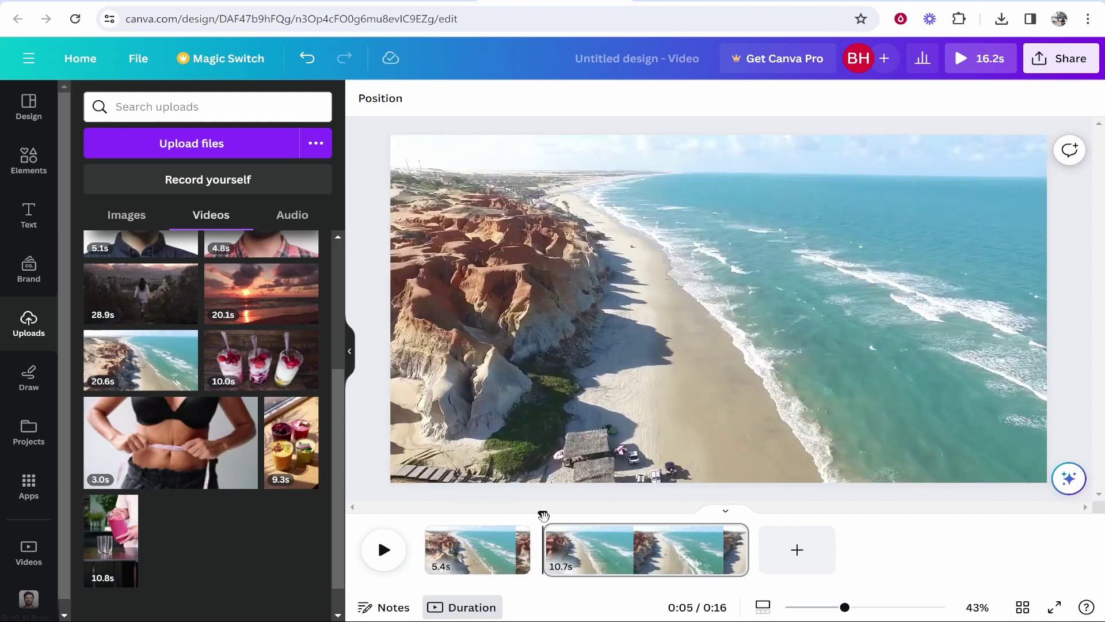
pyautogui.moveTo(544, 514); pyautogui.dragTo(656, 514)
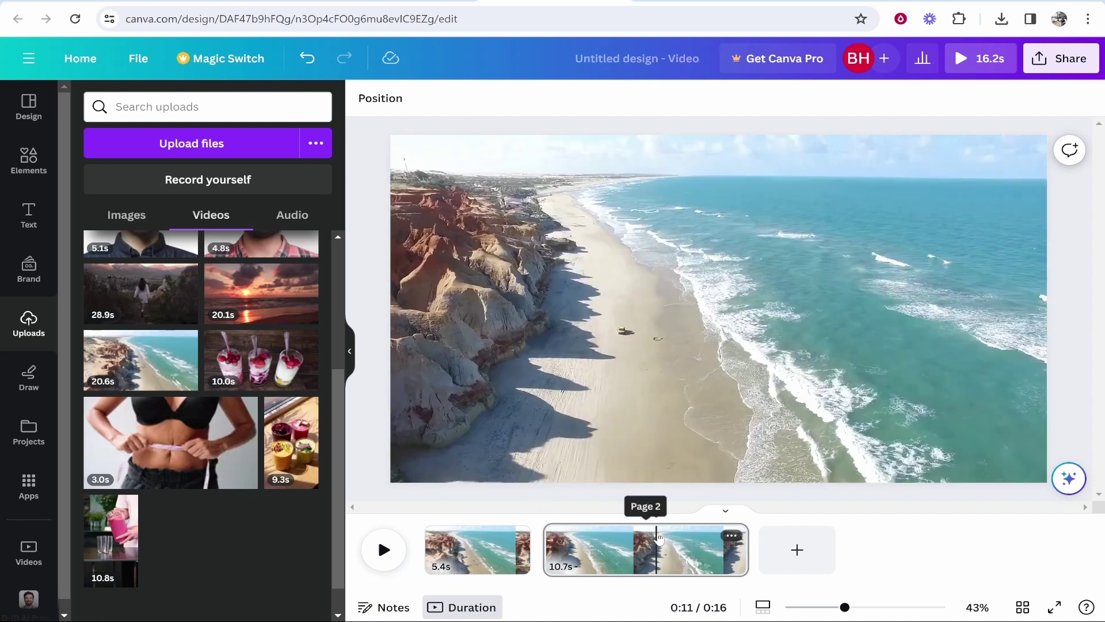
pyautogui.press('s')
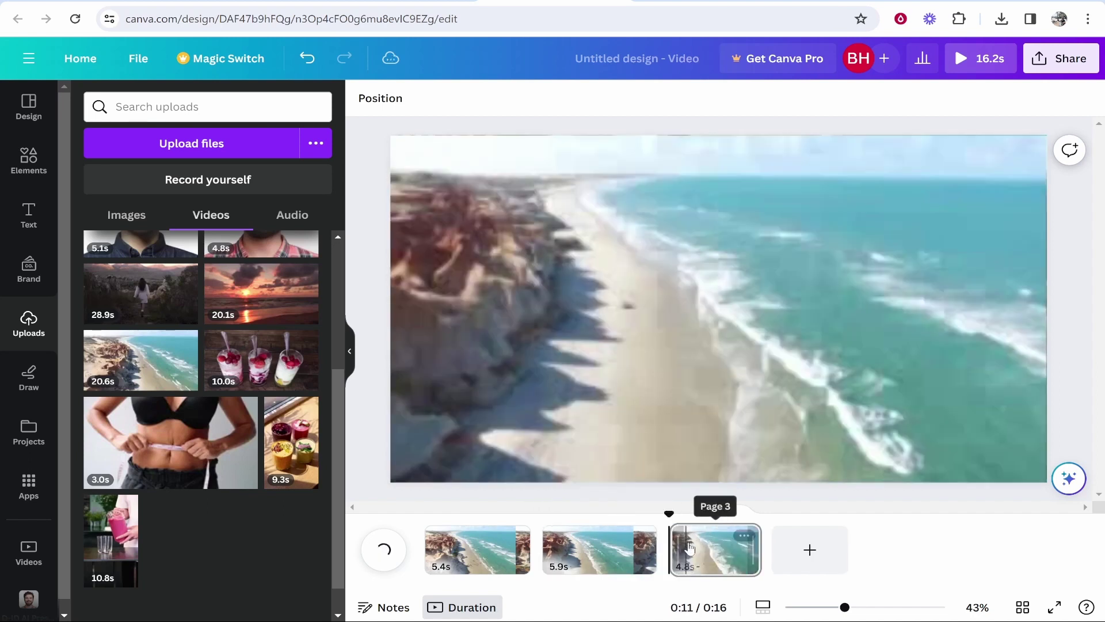
pyautogui.click(495, 555)
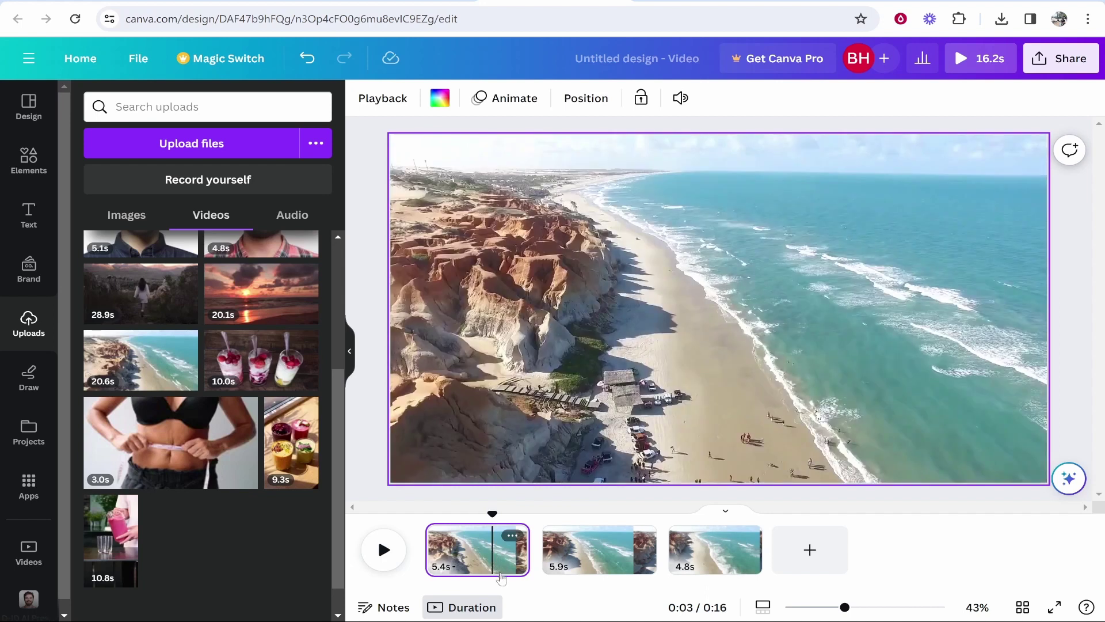
pyautogui.press('Delete')
pyautogui.click(605, 561)
pyautogui.press('Delete')
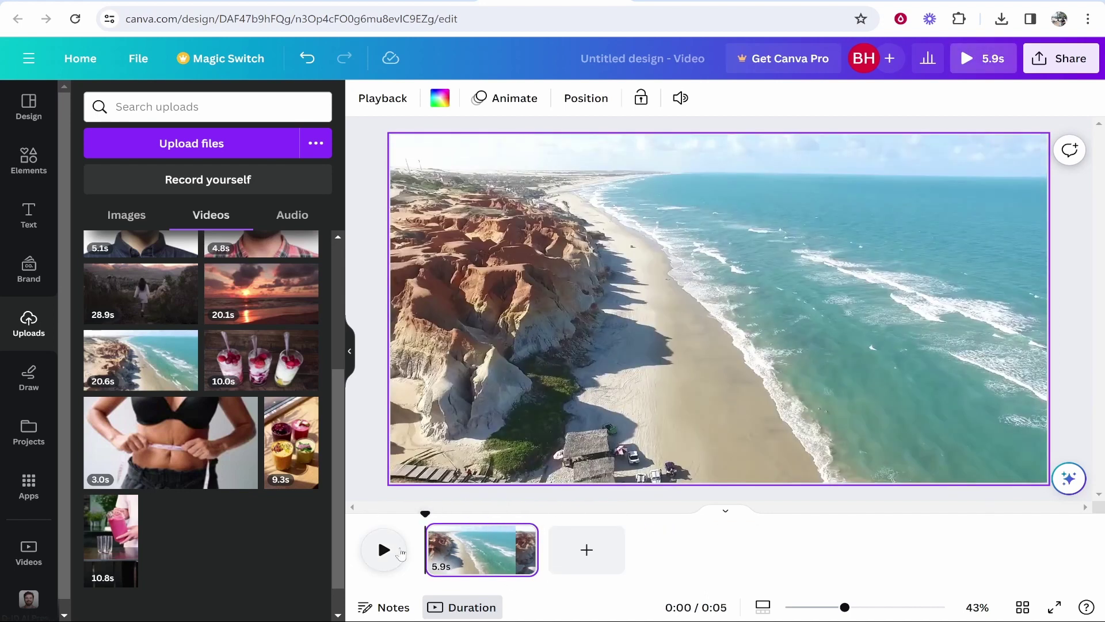
pyautogui.moveTo(536, 549); pyautogui.dragTo(502, 549)
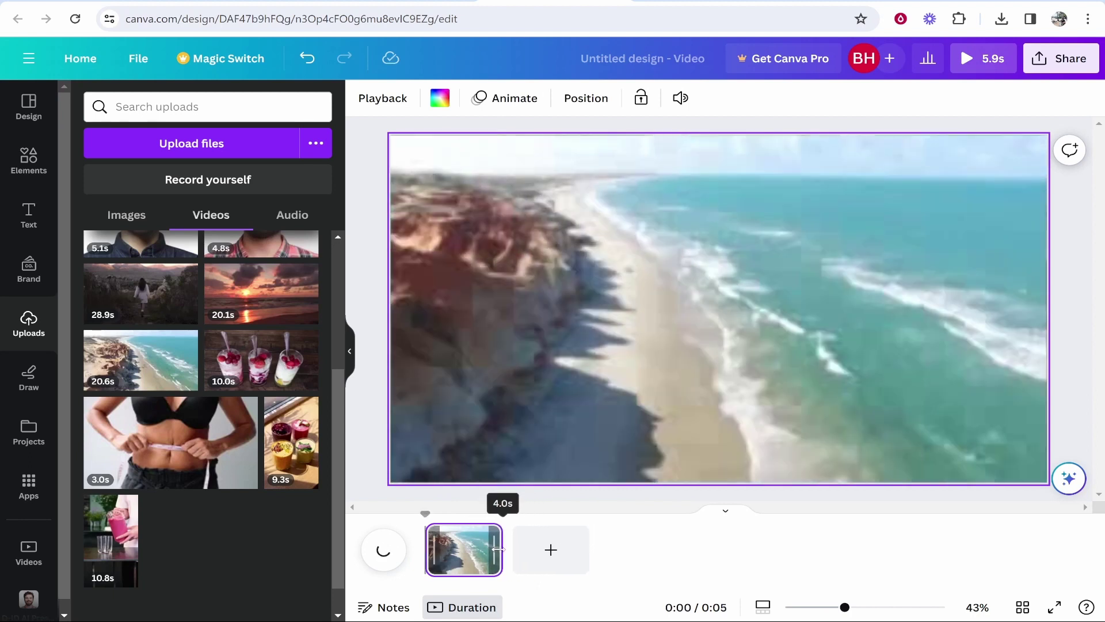
# Mute the beach video to volume 0, then rewind and play it back to check.
pyautogui.click(680, 98)
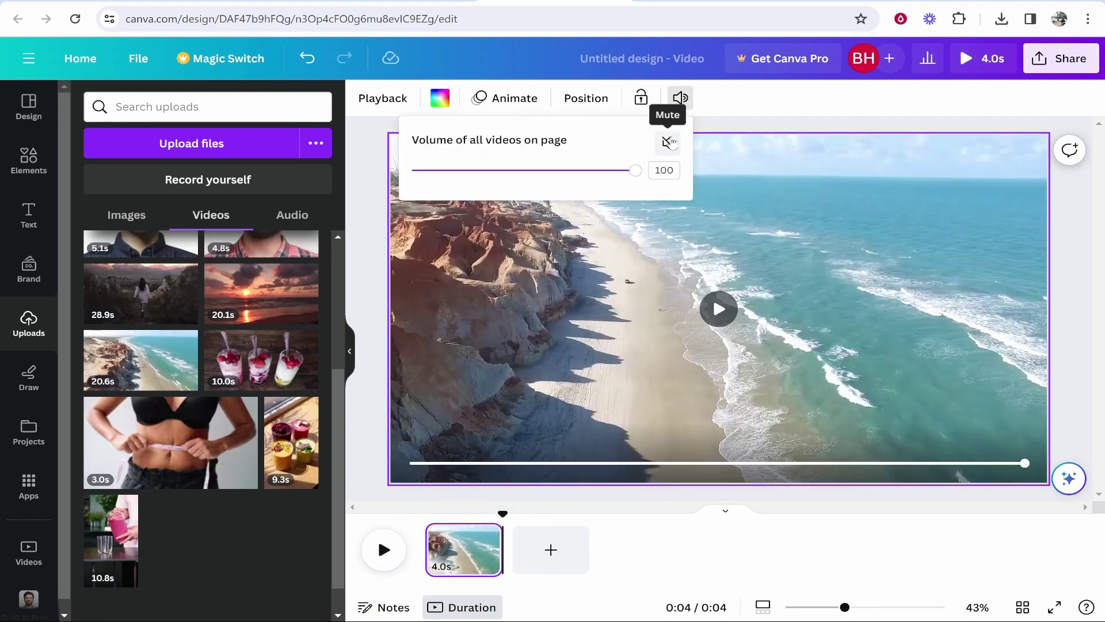
pyautogui.click(667, 142)
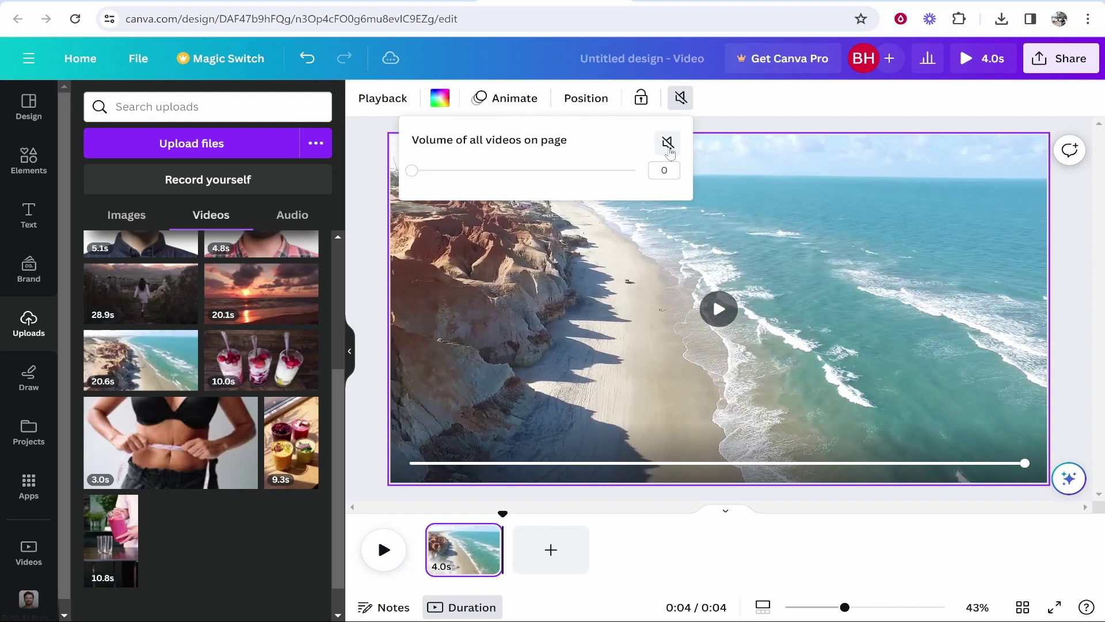
pyautogui.click(801, 522)
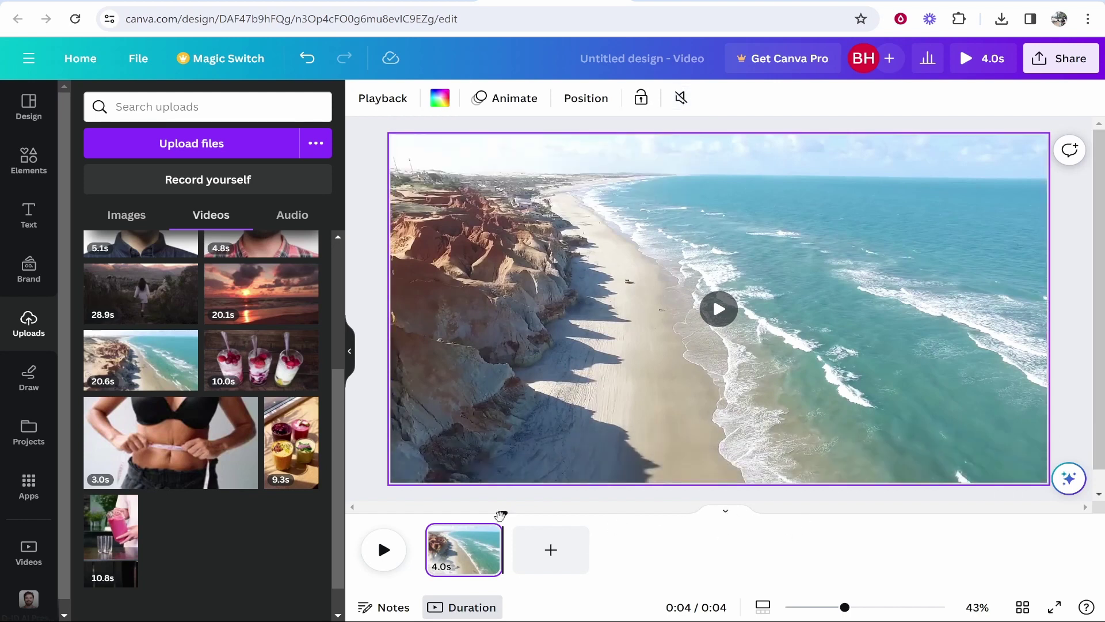
pyautogui.moveTo(504, 511); pyautogui.dragTo(422, 520)
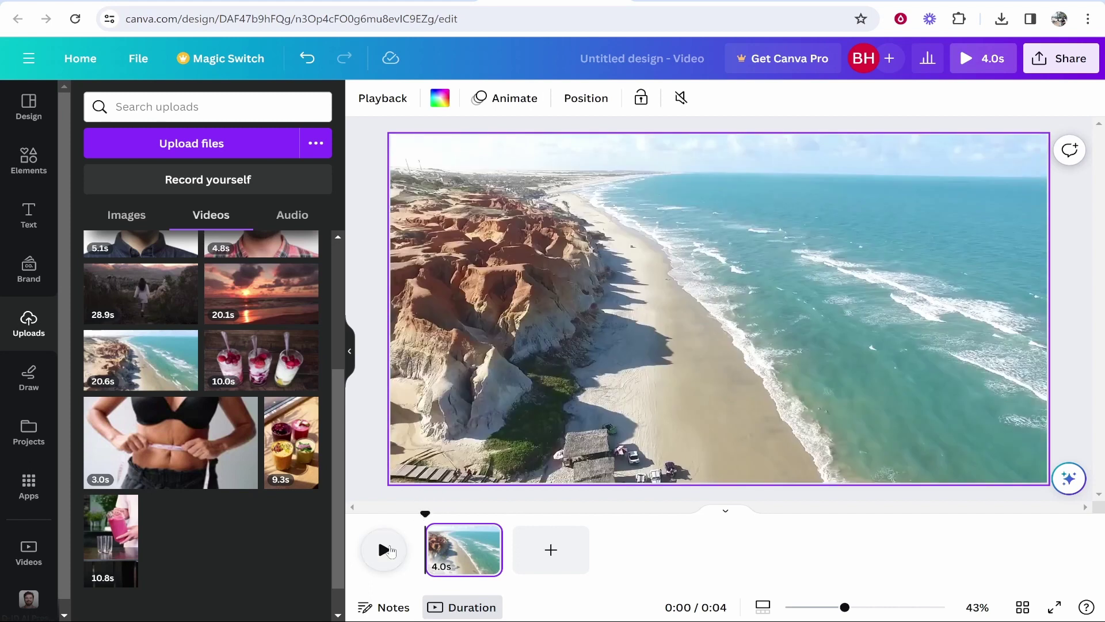
pyautogui.click(385, 550)
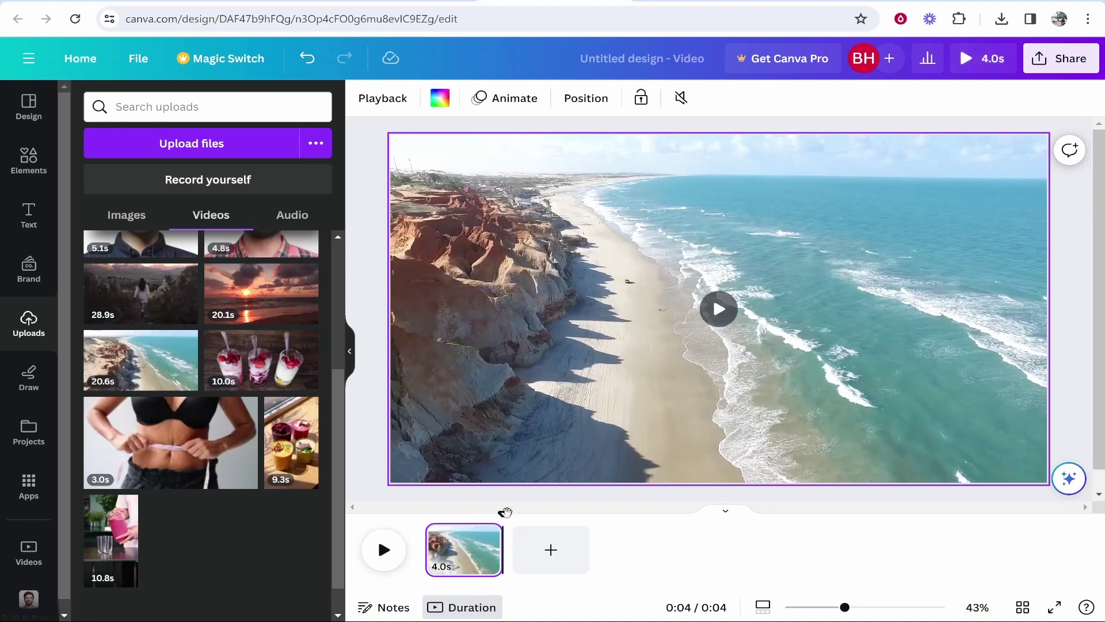
pyautogui.moveTo(505, 511); pyautogui.dragTo(425, 513)
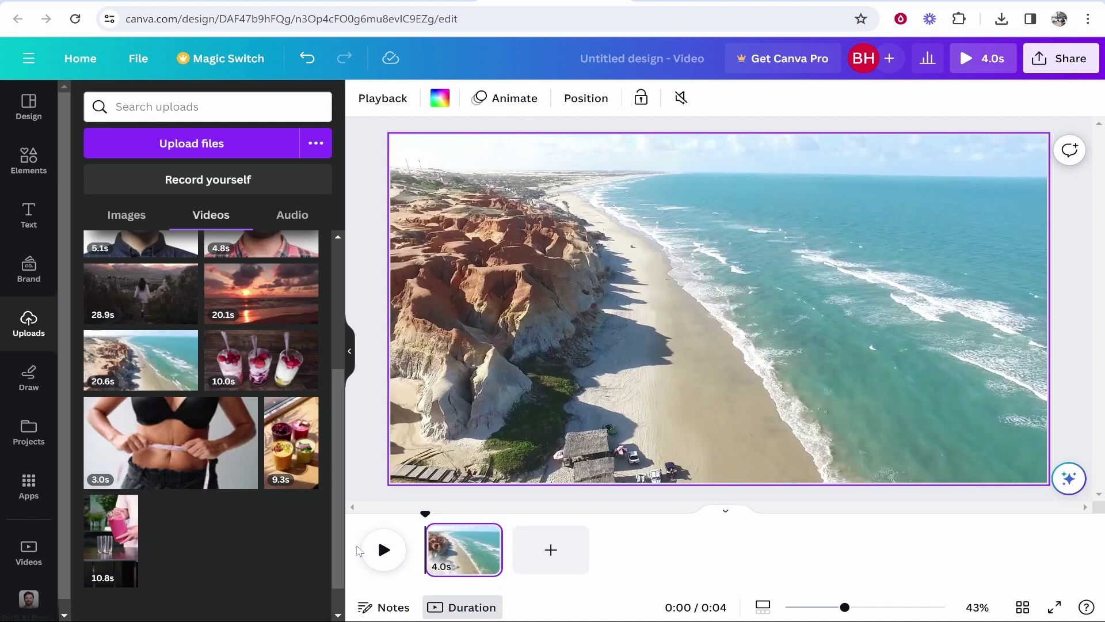
# Add the FARM TO TABLE text combination over the beach video.
pyautogui.click(38, 221)
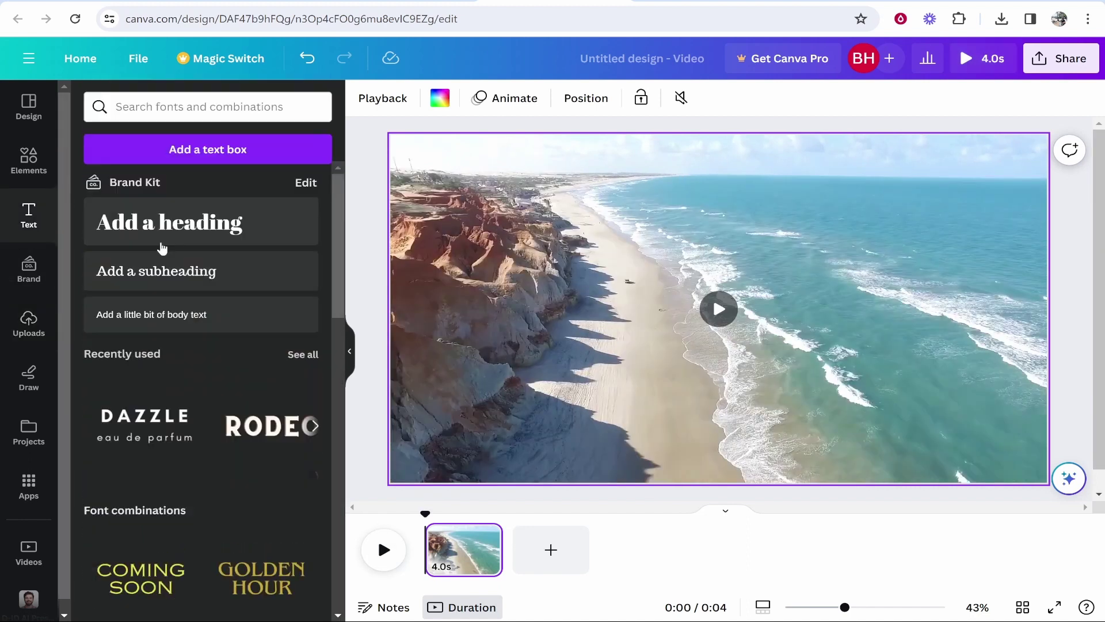
pyautogui.scroll(-3, 176, 280)
pyautogui.scroll(-10, 175, 279)
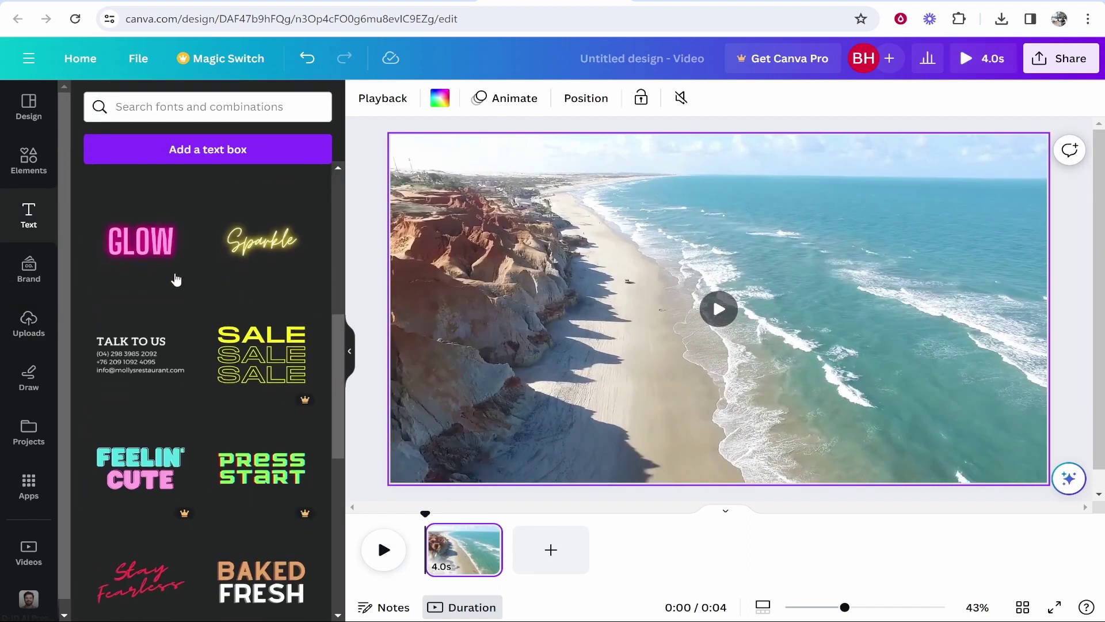
pyautogui.scroll(-10, 159, 364)
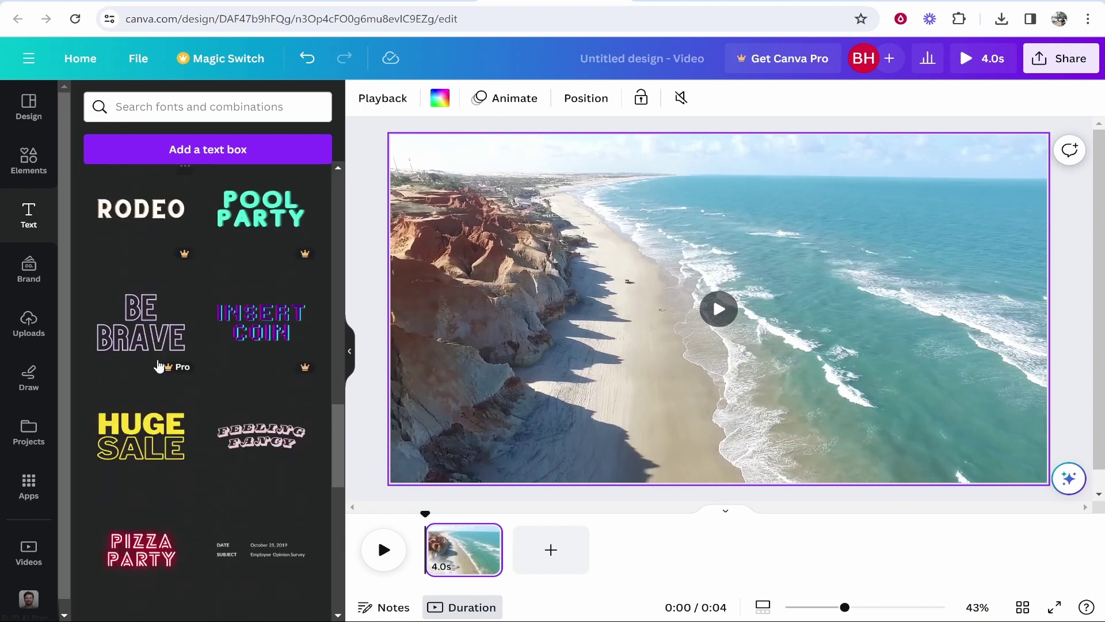
pyautogui.scroll(-15, 293, 406)
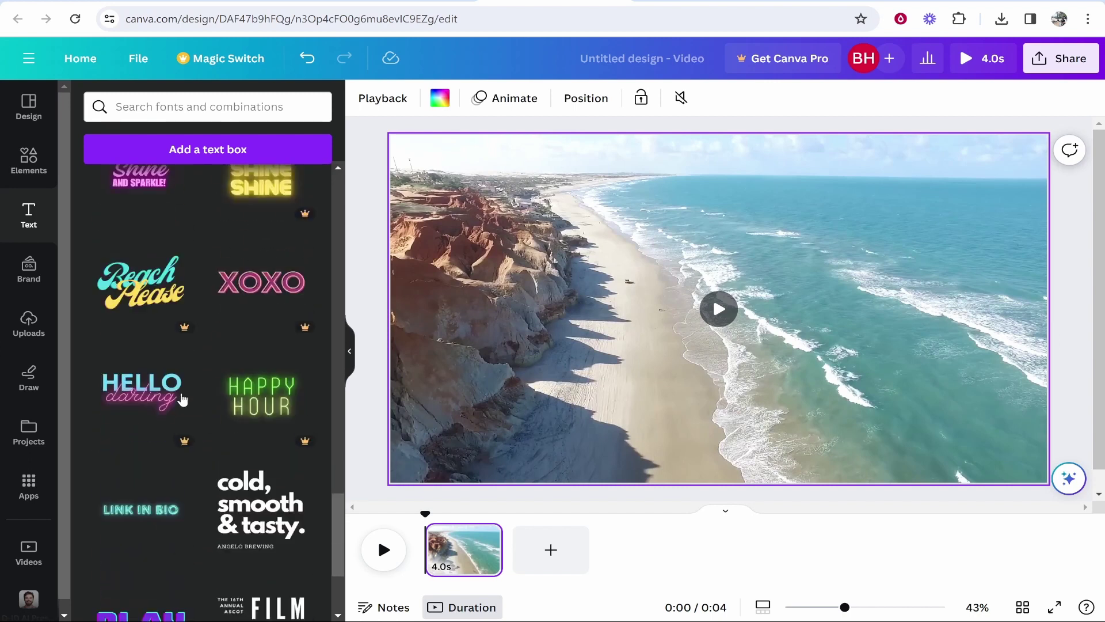
pyautogui.scroll(-8, 290, 386)
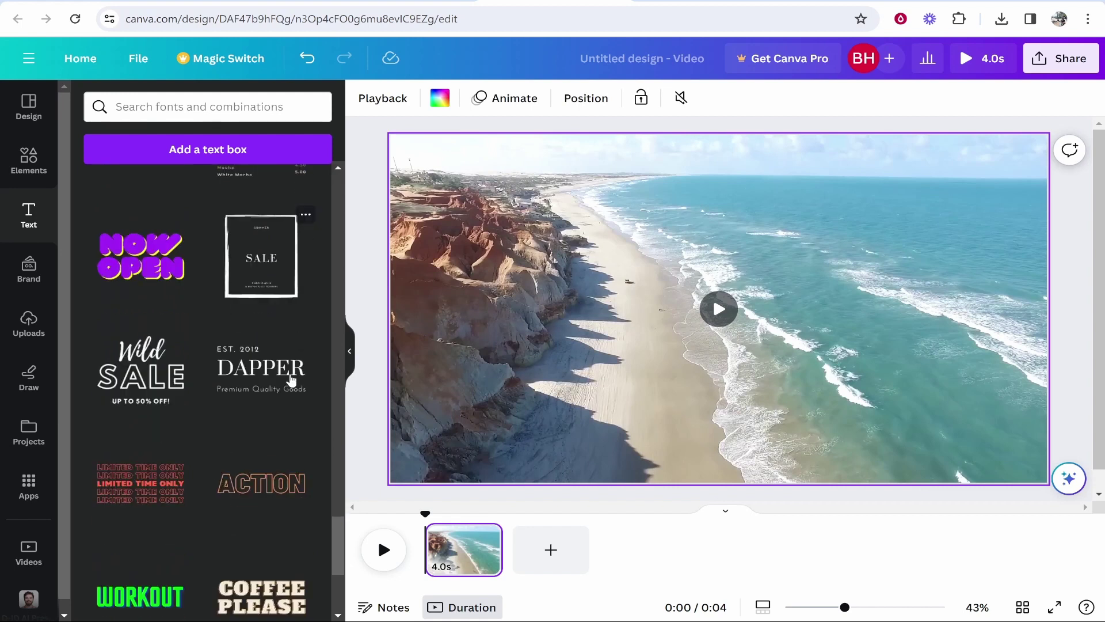
pyautogui.scroll(-15, 240, 452)
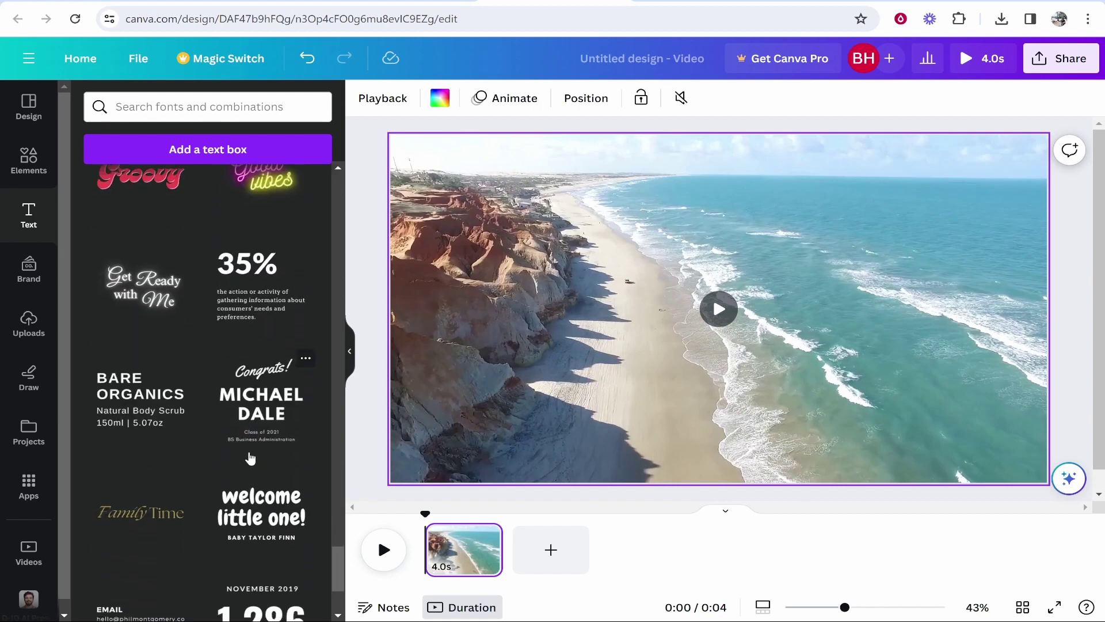
pyautogui.scroll(-6, 247, 460)
pyautogui.scroll(-5, 254, 446)
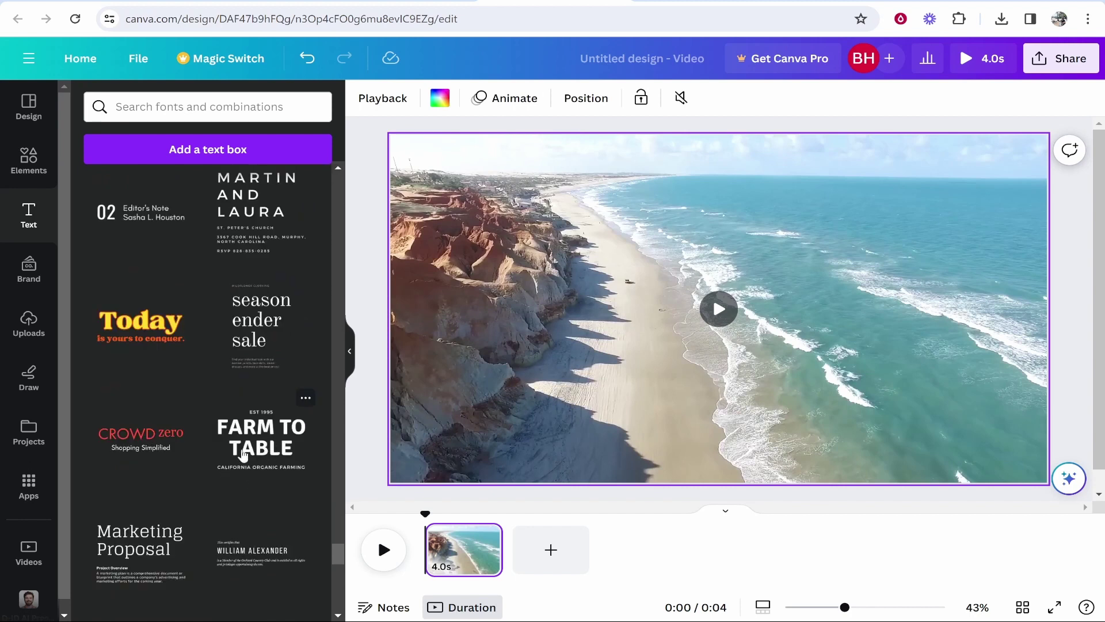
pyautogui.click(249, 458)
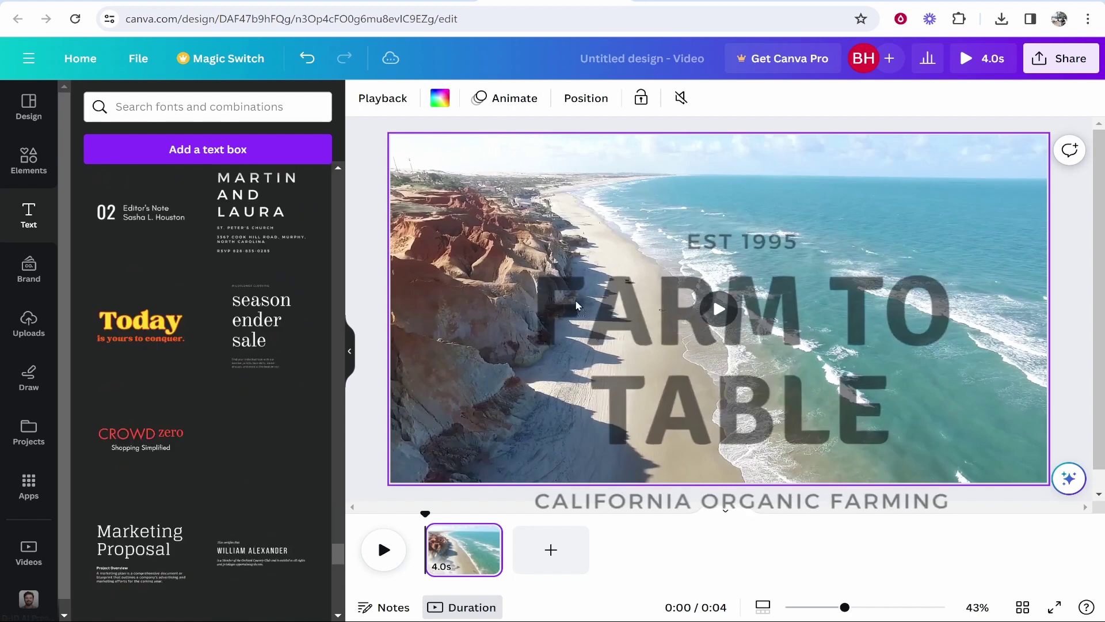
# Delete the EST 1995 line from the text combination.
pyautogui.click(754, 196)
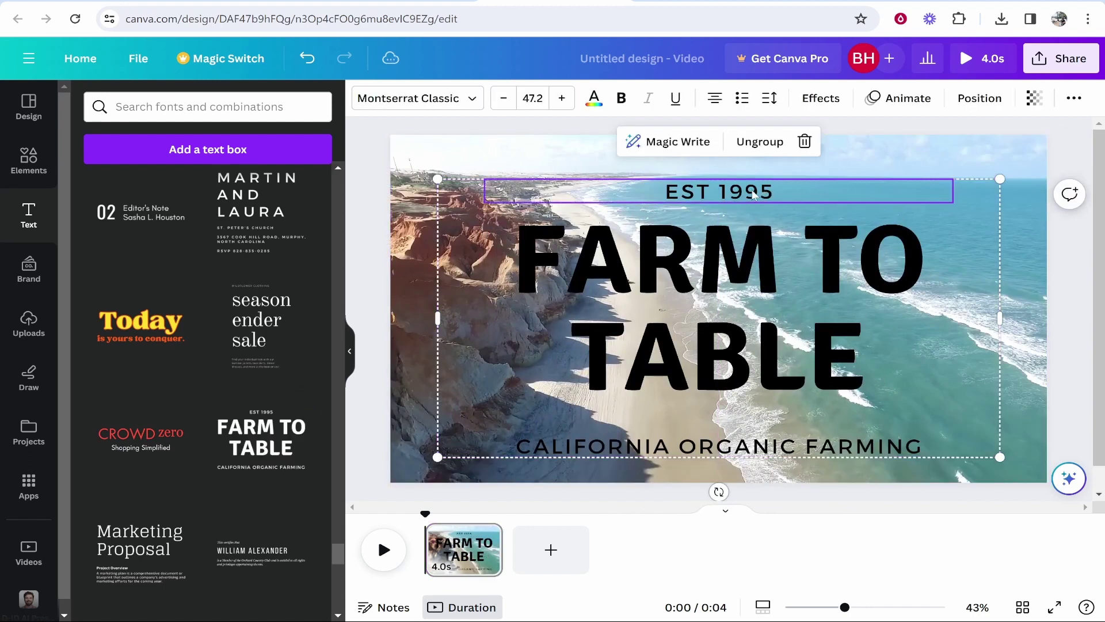
pyautogui.click(741, 297)
pyautogui.click(740, 199)
pyautogui.press('Delete')
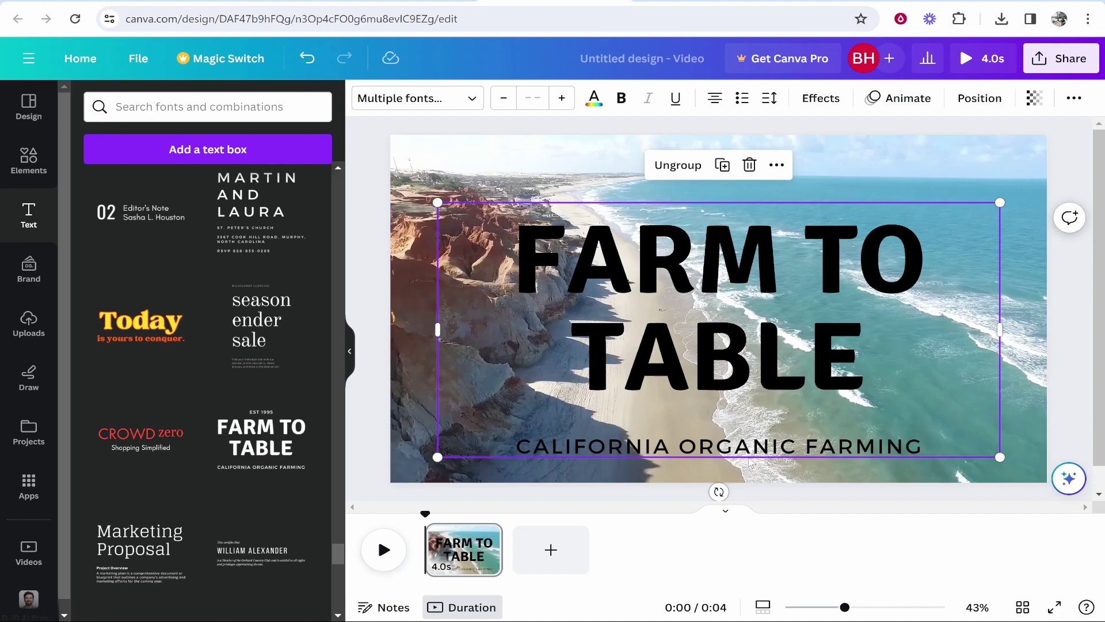
# Delete the CALIFORNIA ORGANIC FARMING subtitle and set the heading font to Archivo Black.
pyautogui.click(763, 451)
pyautogui.click(804, 395)
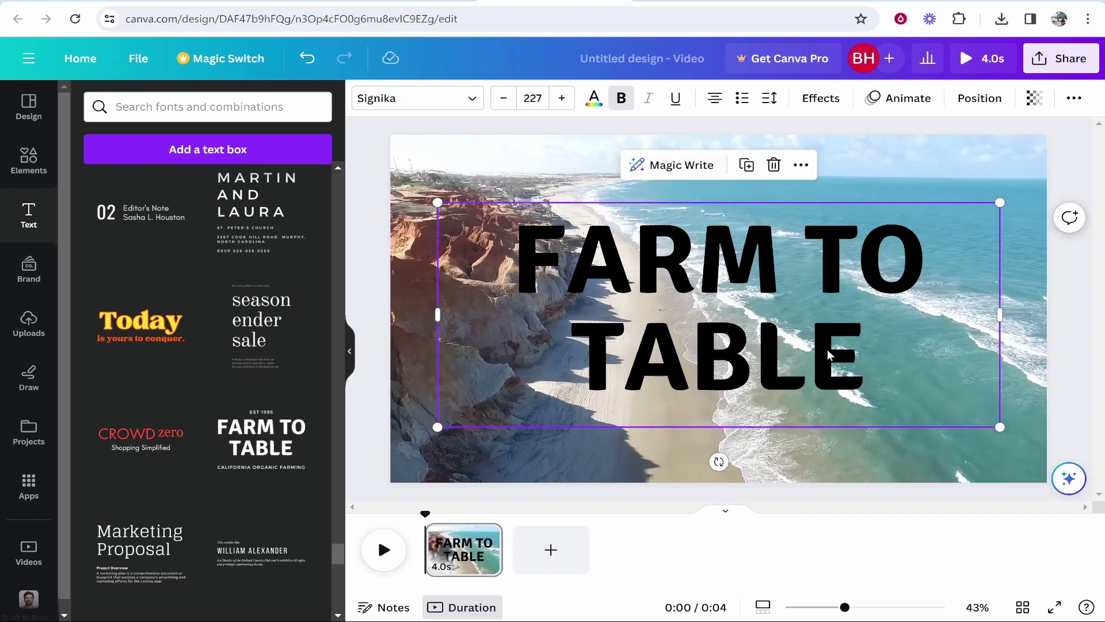
pyautogui.click(619, 280)
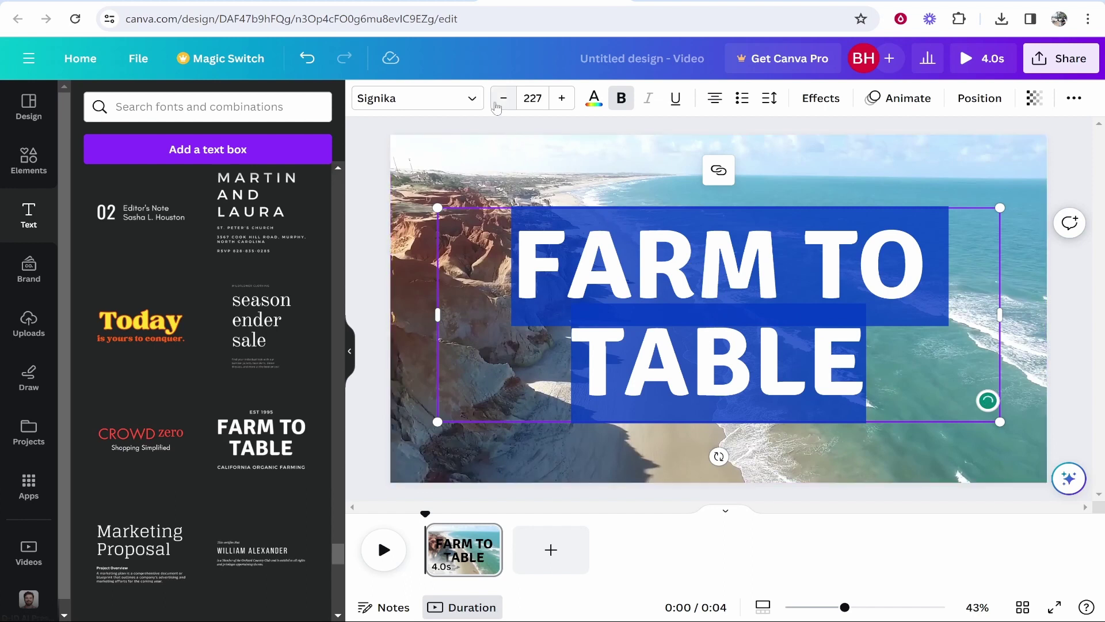
pyautogui.click(426, 99)
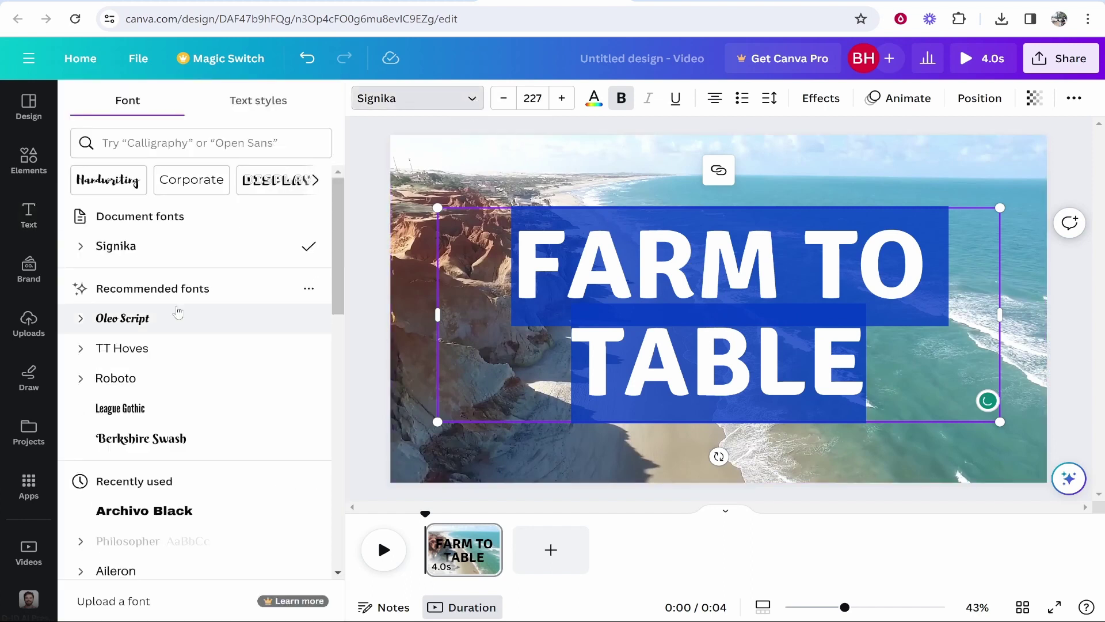
pyautogui.scroll(-5, 179, 312)
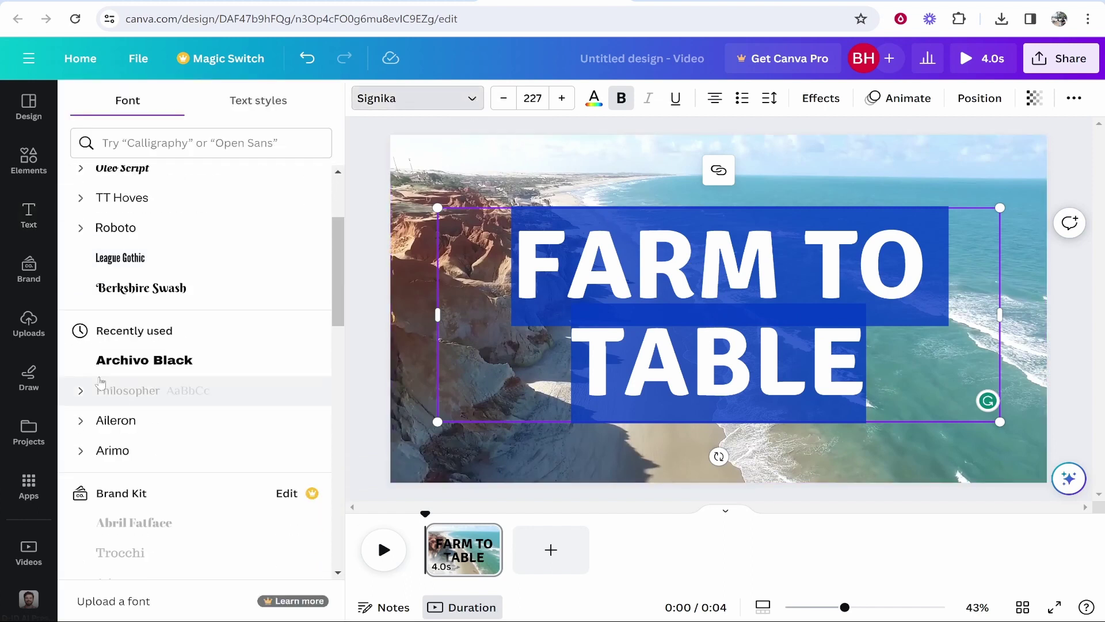
pyautogui.click(105, 366)
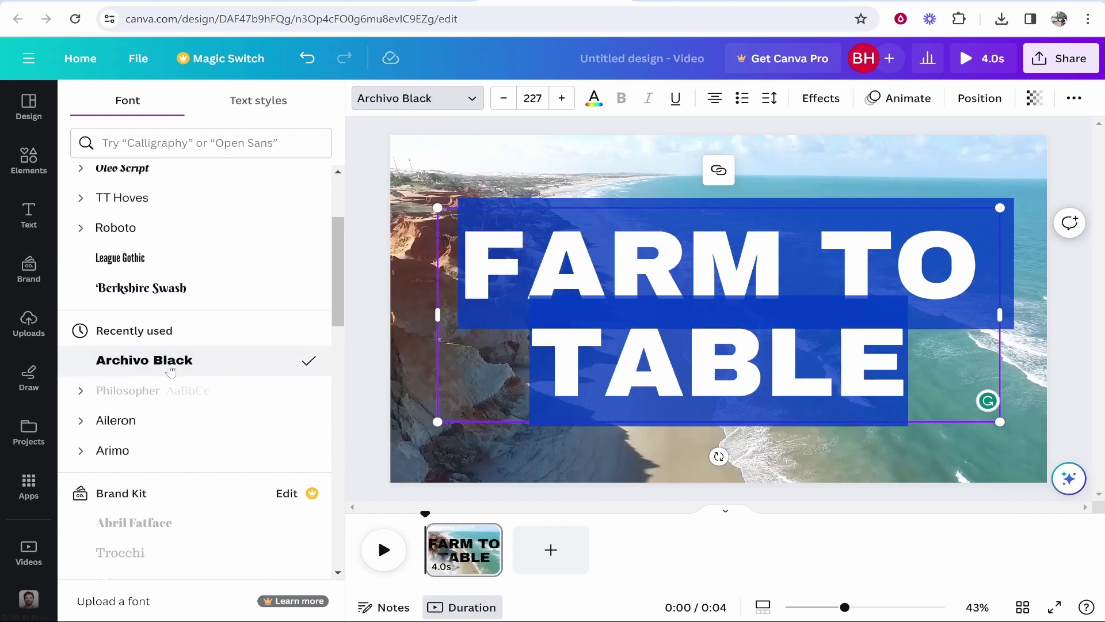
pyautogui.click(901, 390)
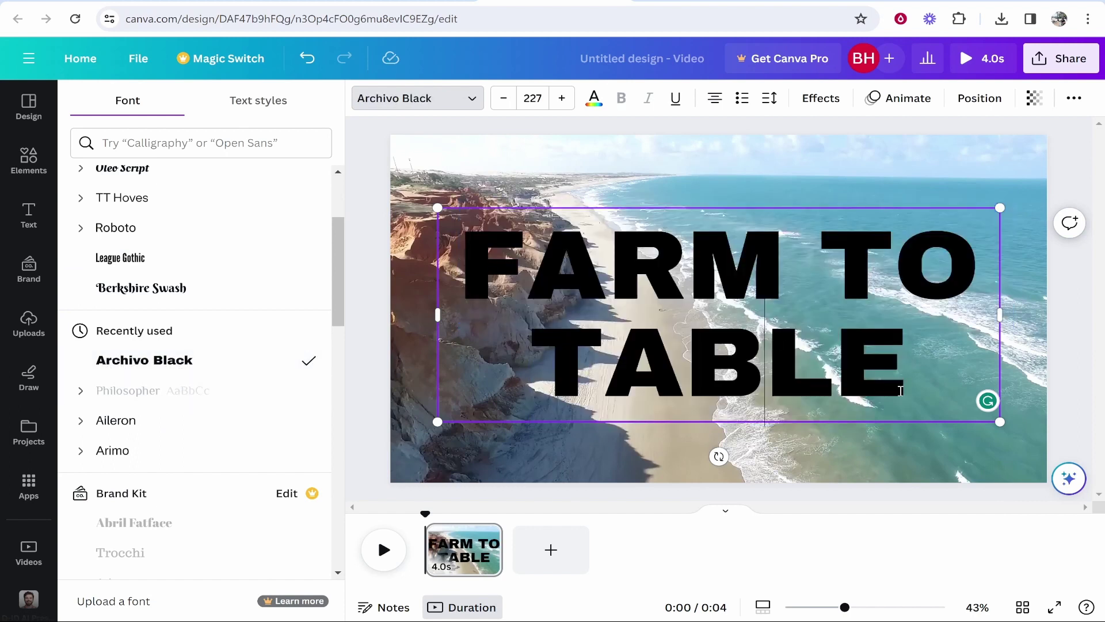
# Make the heading text white and replace FARM TO TABLE with SOLO TRAVEL.
pyautogui.moveTo(892, 353); pyautogui.dragTo(489, 260)
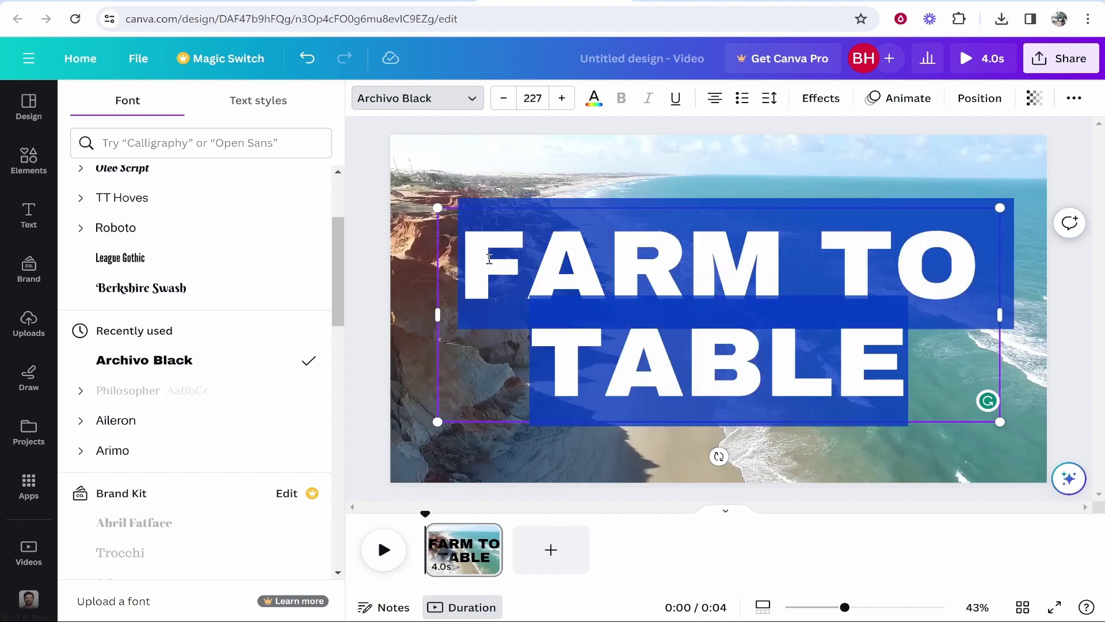
pyautogui.click(598, 100)
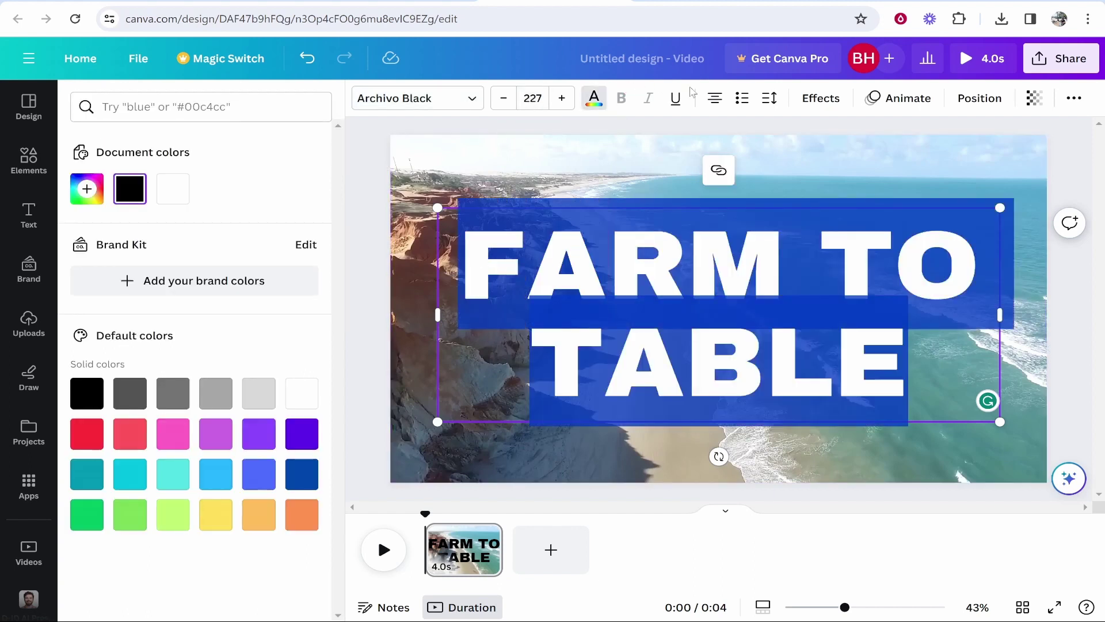
pyautogui.click(183, 202)
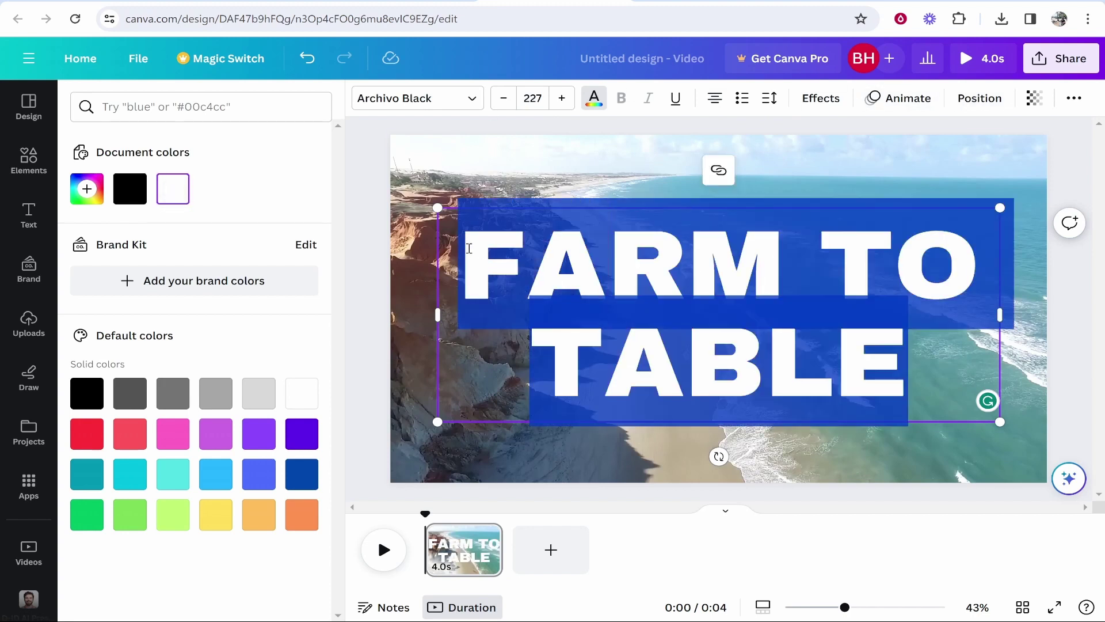
pyautogui.press('BackSpace')
pyautogui.write('S')
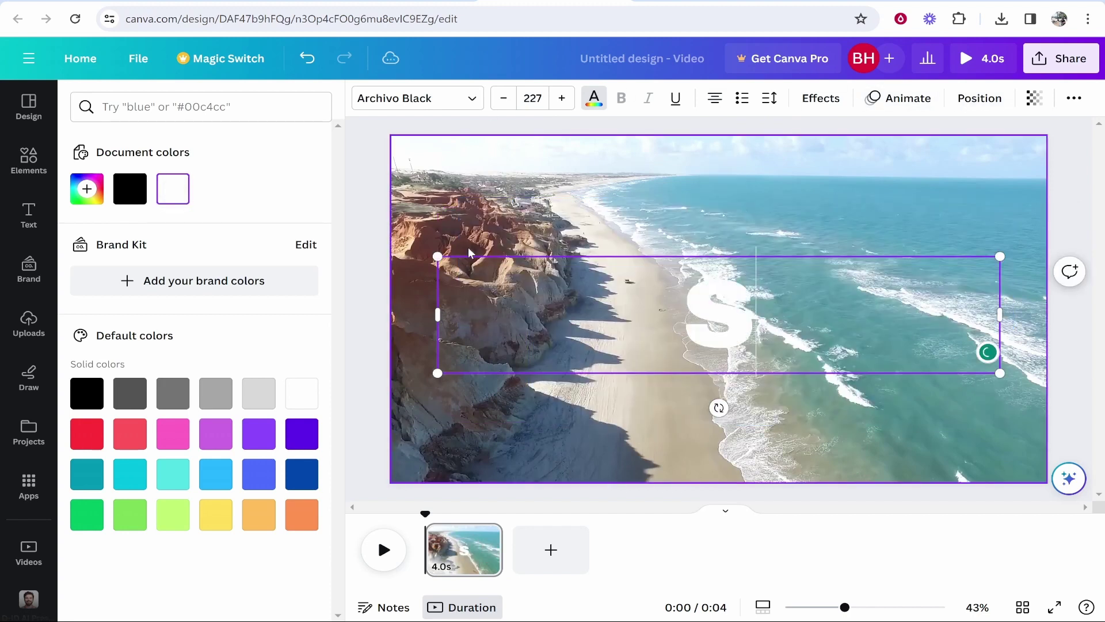
pyautogui.write('OLO TRAVEL')
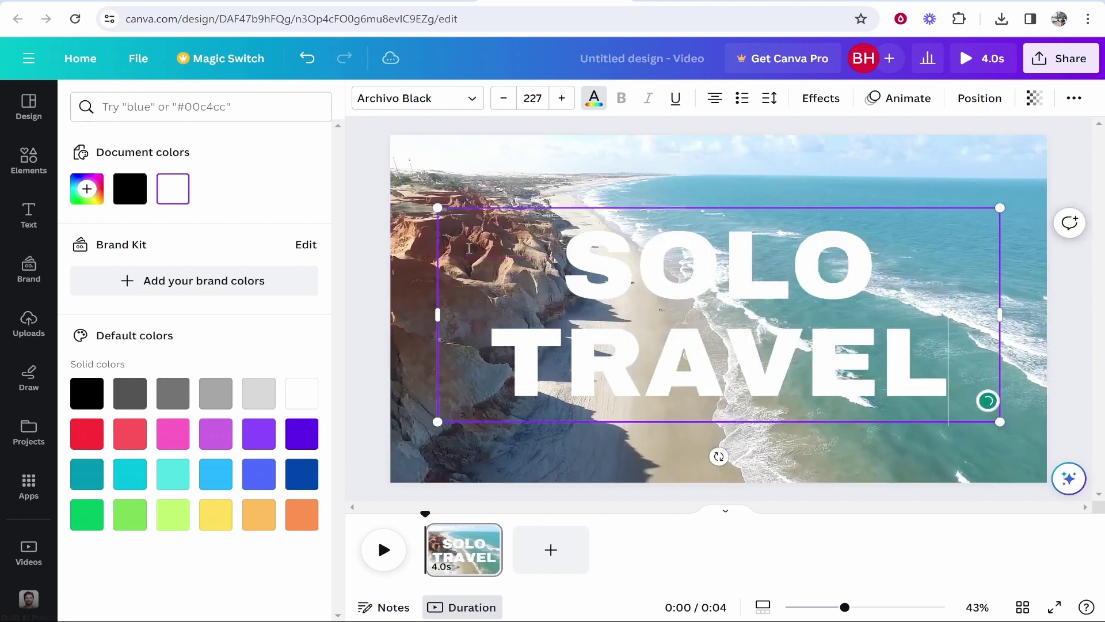
# Narrow the SOLO TRAVEL text box and set the title's font size to 227.
pyautogui.moveTo(942, 363); pyautogui.dragTo(561, 253)
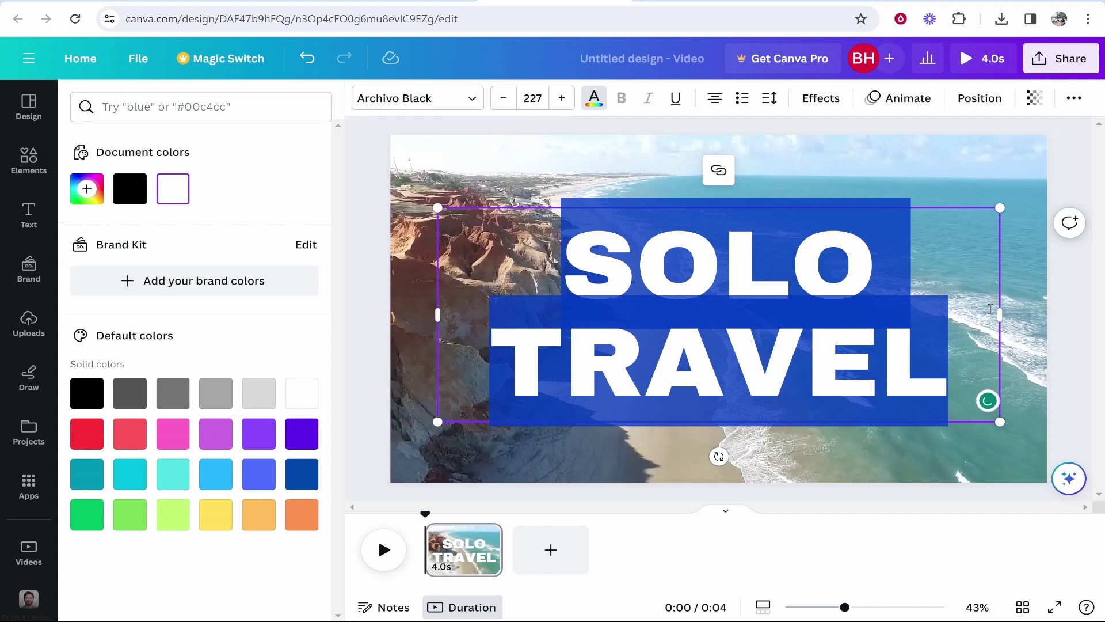
pyautogui.moveTo(1001, 315); pyautogui.dragTo(949, 315)
pyautogui.click(561, 98)
pyautogui.click(561, 98)
pyautogui.click(561, 98)
pyautogui.click(562, 98)
pyautogui.click(562, 98)
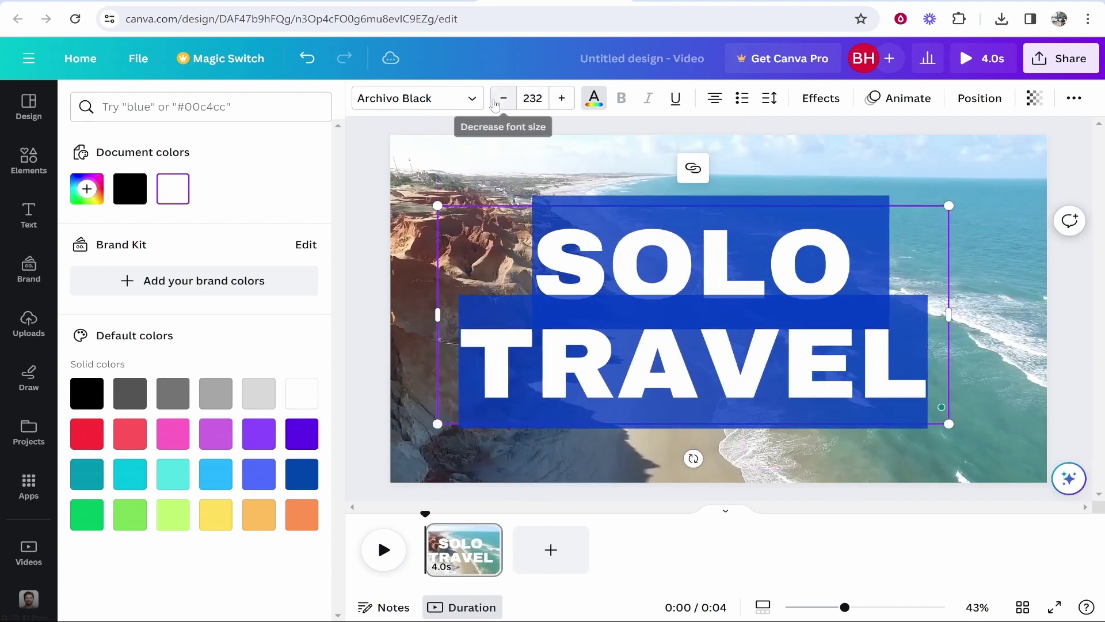
pyautogui.click(502, 99)
pyautogui.click(501, 99)
pyautogui.click(502, 99)
pyautogui.click(502, 99)
pyautogui.click(502, 98)
pyautogui.click(502, 99)
pyautogui.click(562, 98)
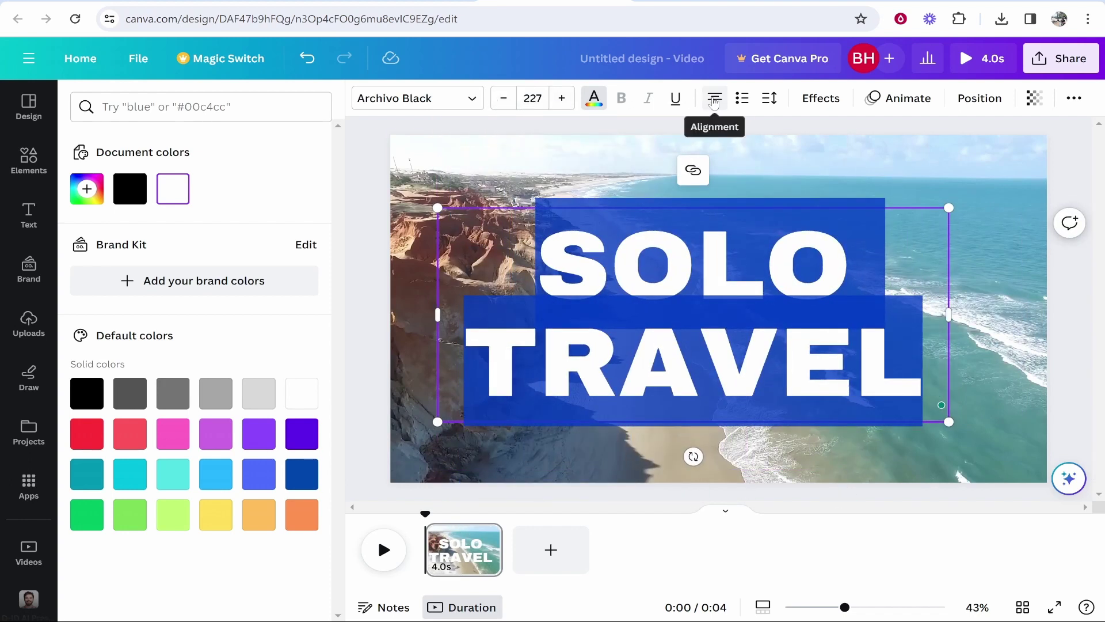
# Centre-align the title's lines and move it to the middle of the beach clip.
pyautogui.click(714, 99)
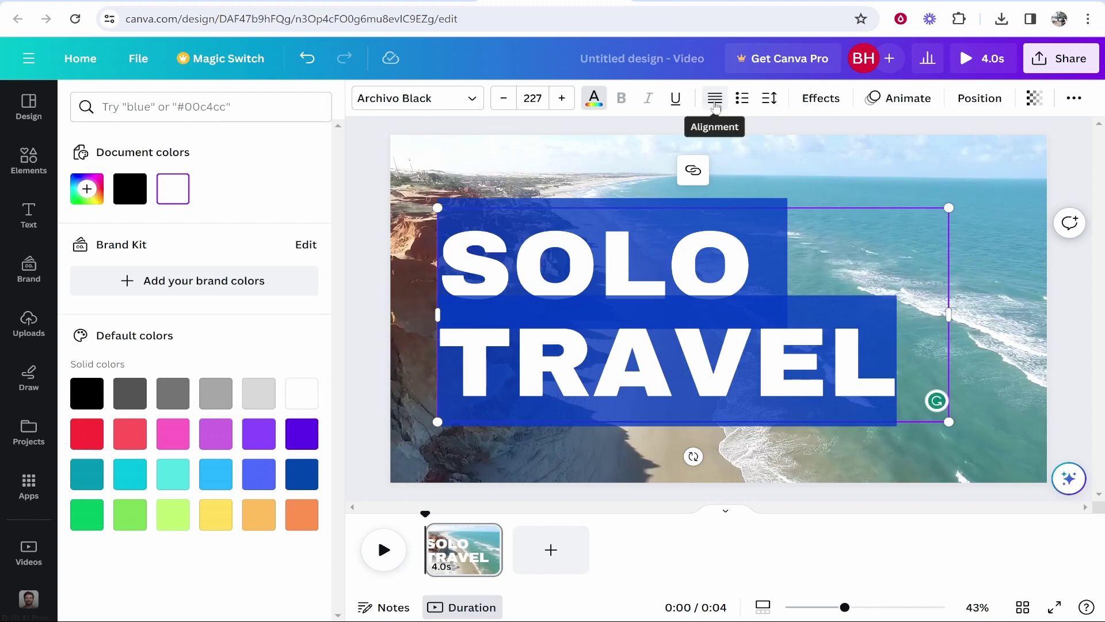
pyautogui.click(715, 100)
pyautogui.click(715, 100)
pyautogui.click(715, 100)
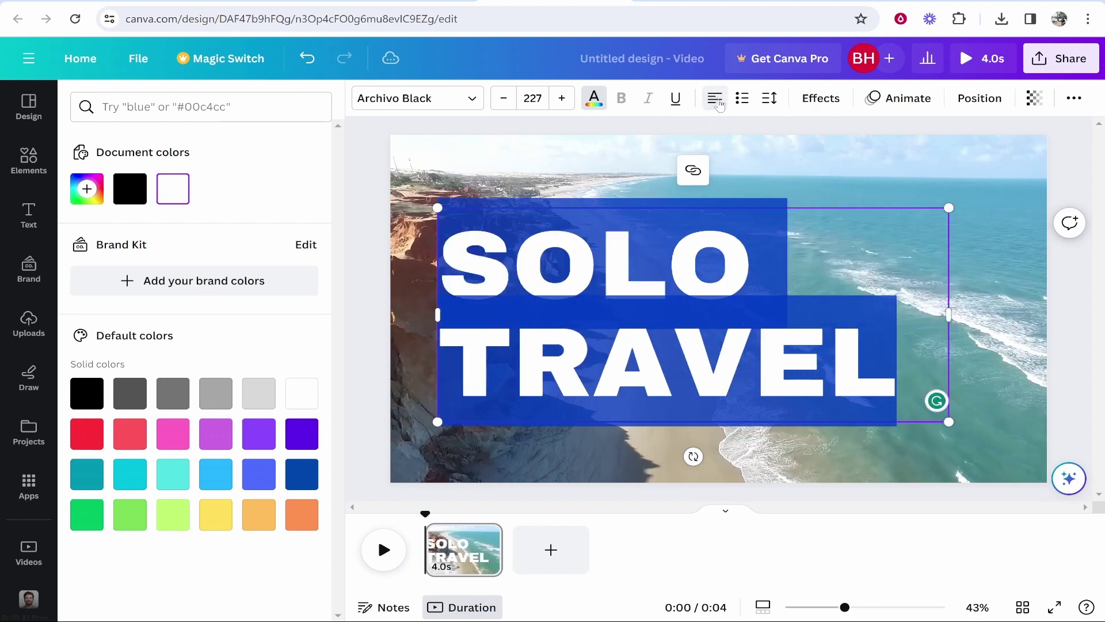
pyautogui.click(716, 101)
pyautogui.moveTo(717, 288); pyautogui.dragTo(751, 296)
pyautogui.click(596, 472)
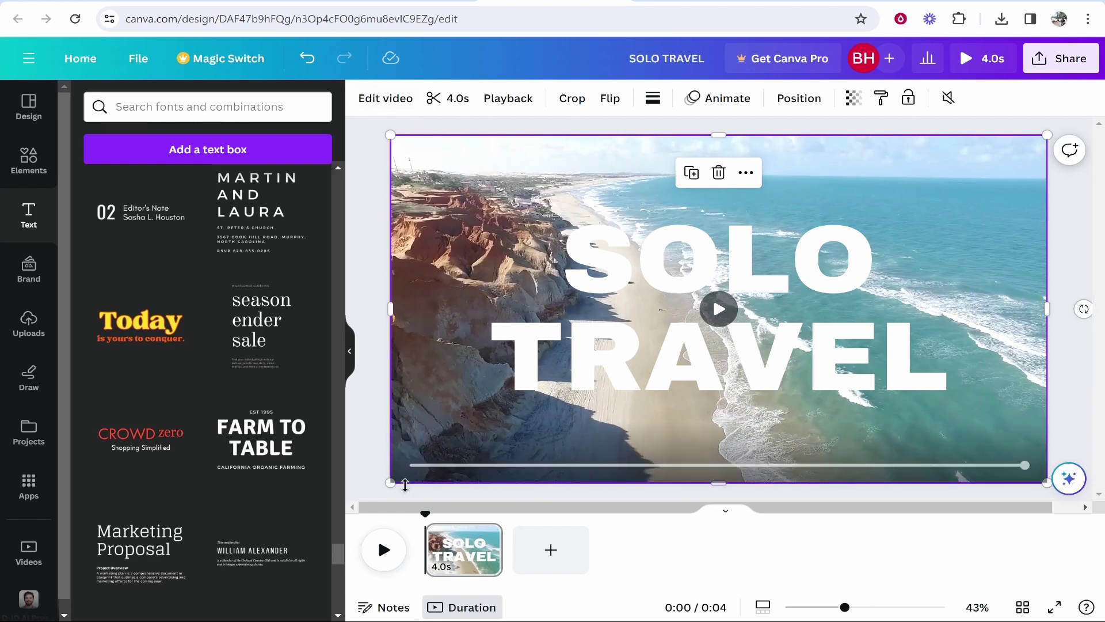
# Apply the Cali filter to the beach clip and raise its intensity.
pyautogui.click(379, 96)
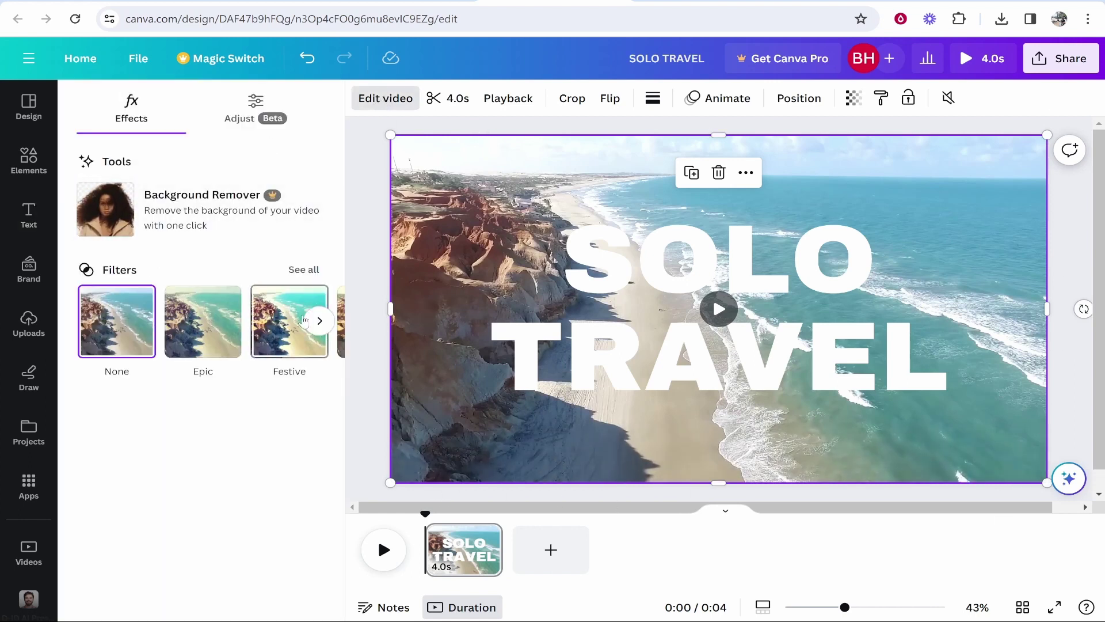
pyautogui.click(318, 320)
pyautogui.click(184, 321)
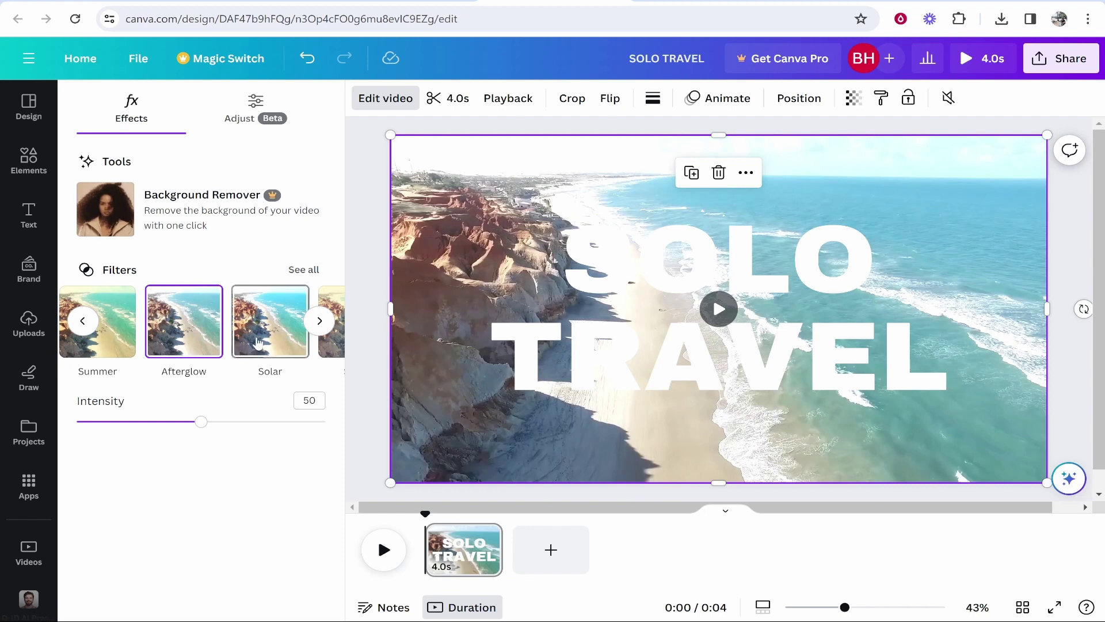
pyautogui.click(270, 321)
pyautogui.click(319, 321)
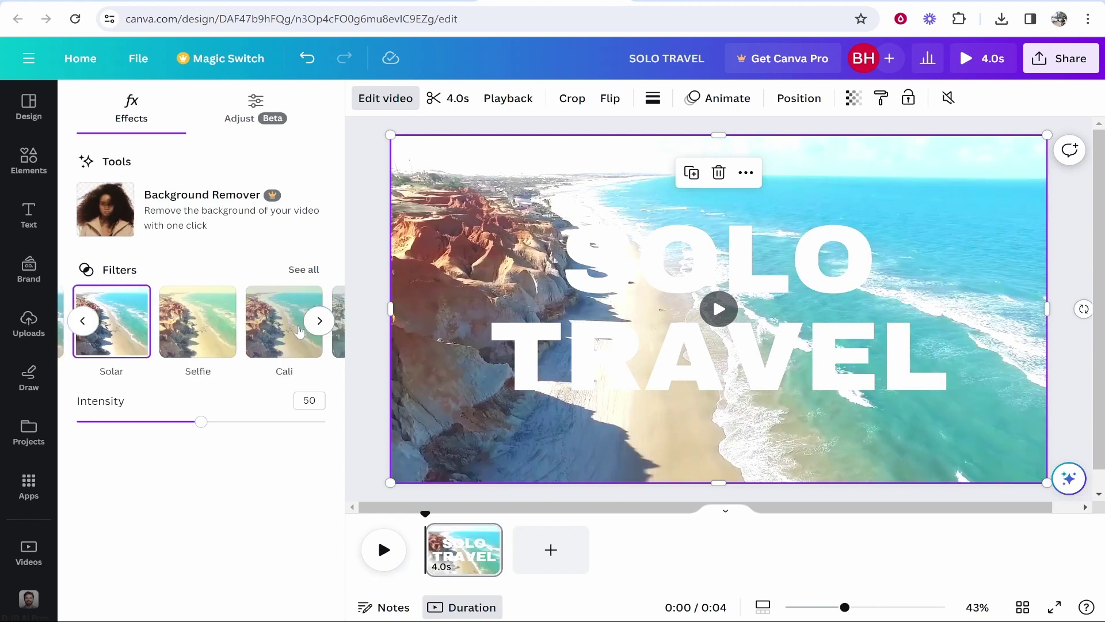
pyautogui.click(189, 323)
pyautogui.moveTo(201, 421); pyautogui.dragTo(253, 421)
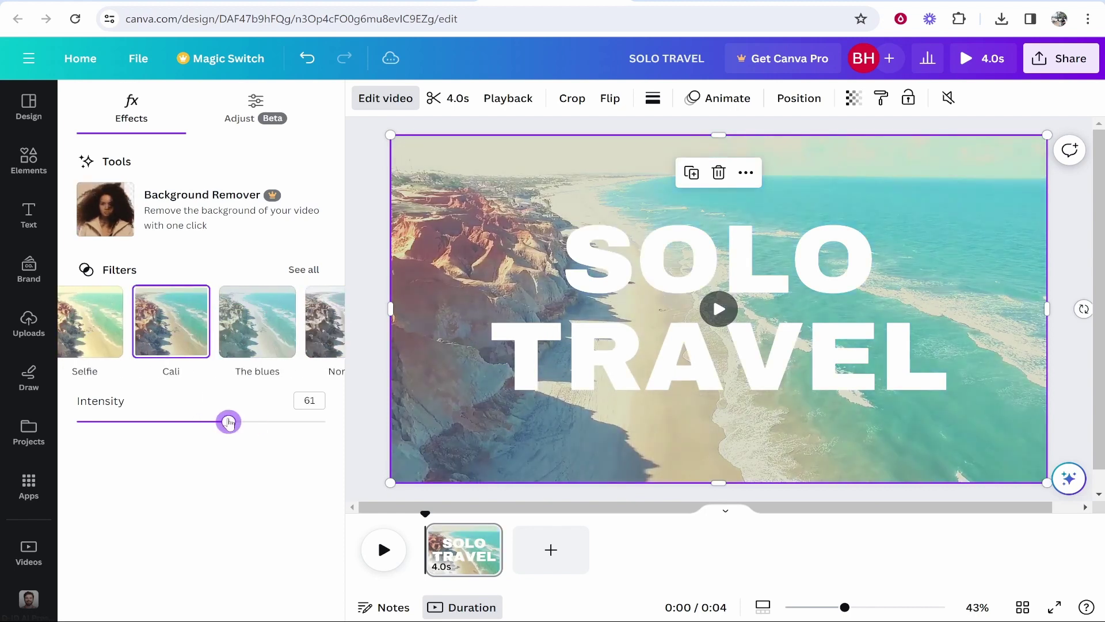
# Adjust the clip: contrast -55, shadows -62, fade 70, X-Process 32, vignette 12.
pyautogui.click(238, 119)
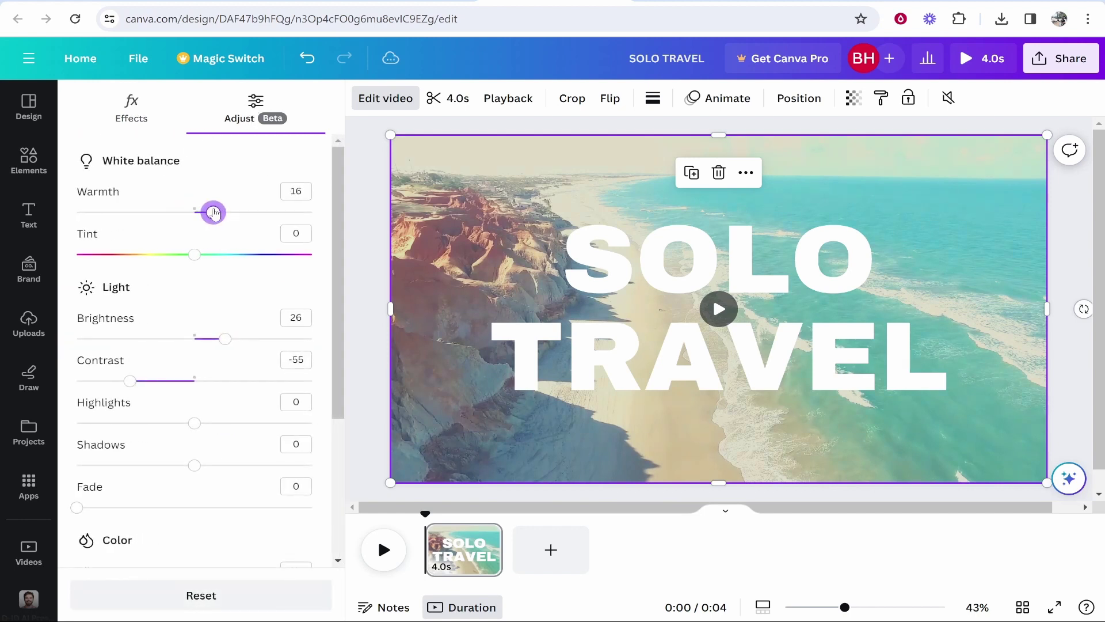
pyautogui.scroll(-1, 218, 224)
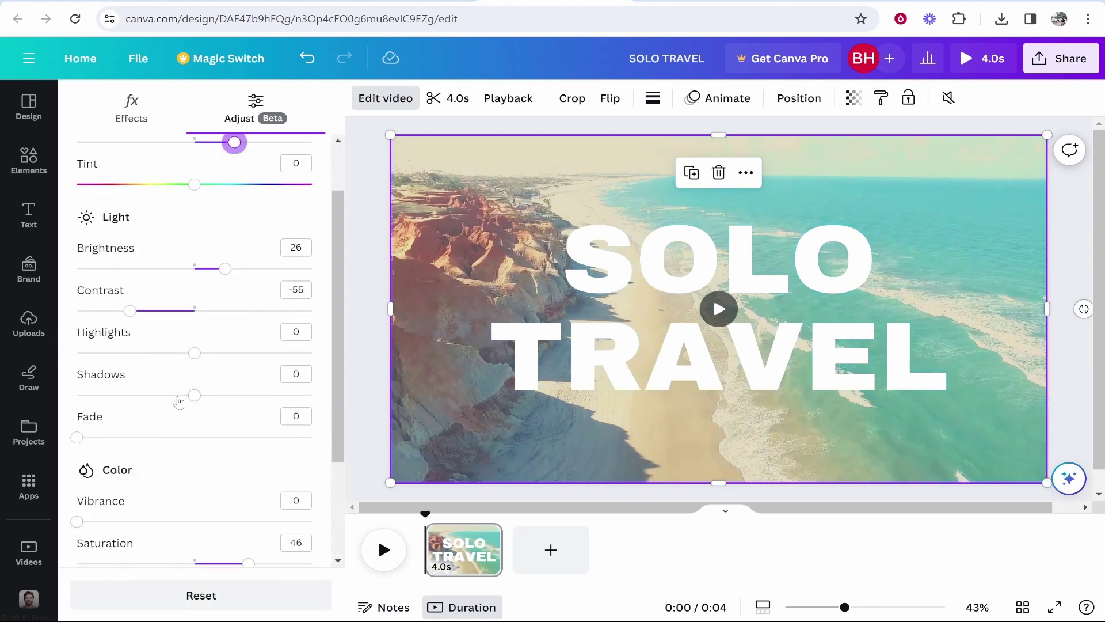
pyautogui.moveTo(195, 390); pyautogui.dragTo(155, 392)
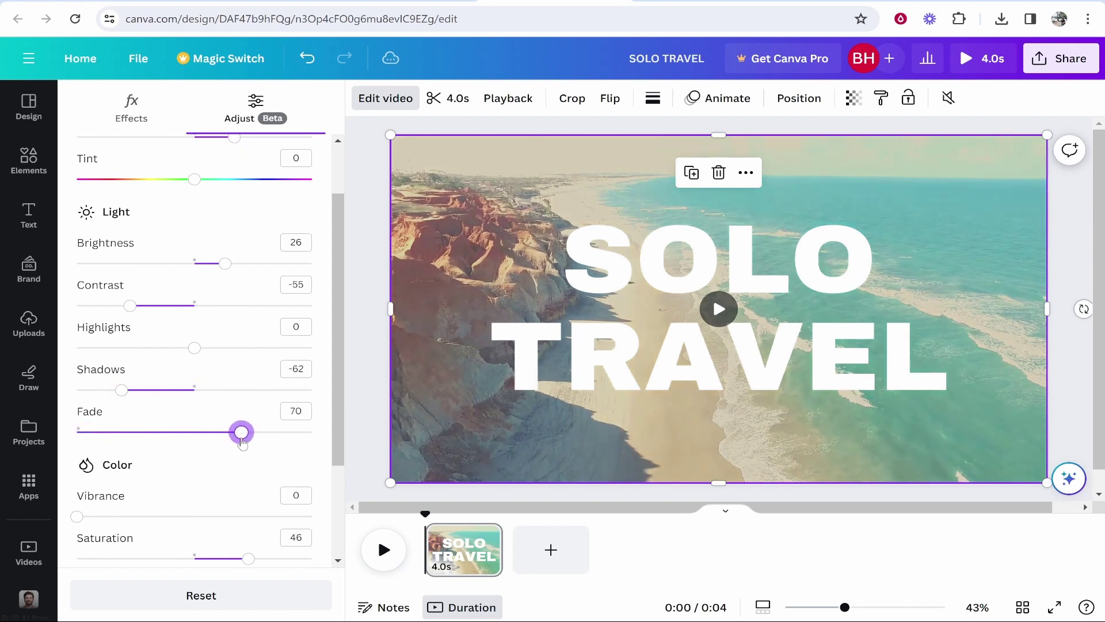
pyautogui.scroll(-2, 196, 429)
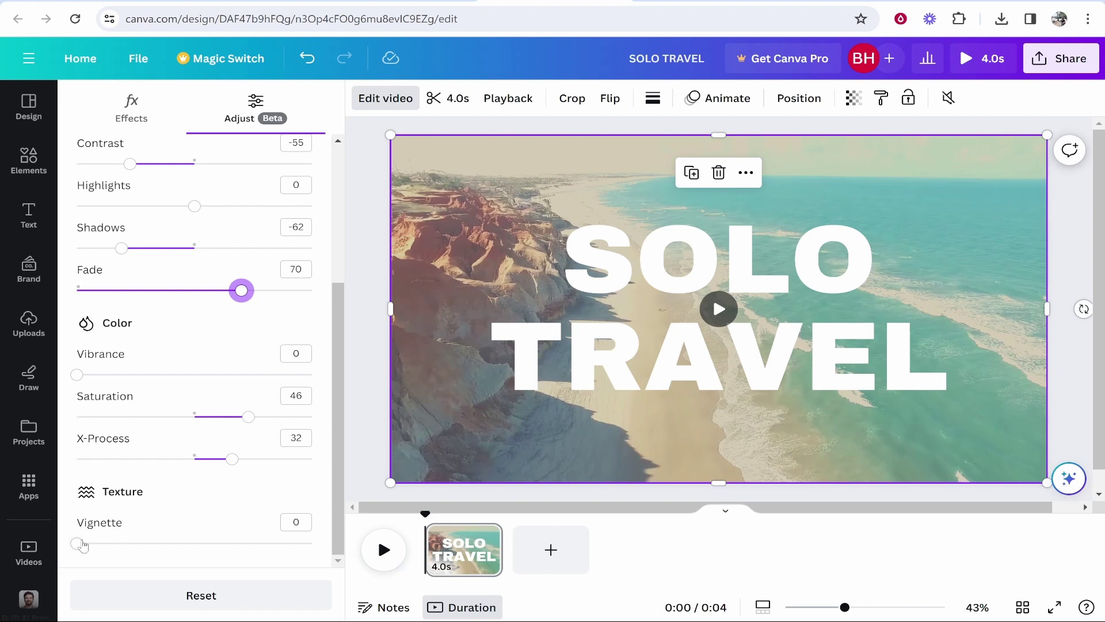
pyautogui.moveTo(85, 549)
pyautogui.mouseDown()
pyautogui.moveTo(147, 549)
pyautogui.moveTo(105, 547)
pyautogui.mouseUp()
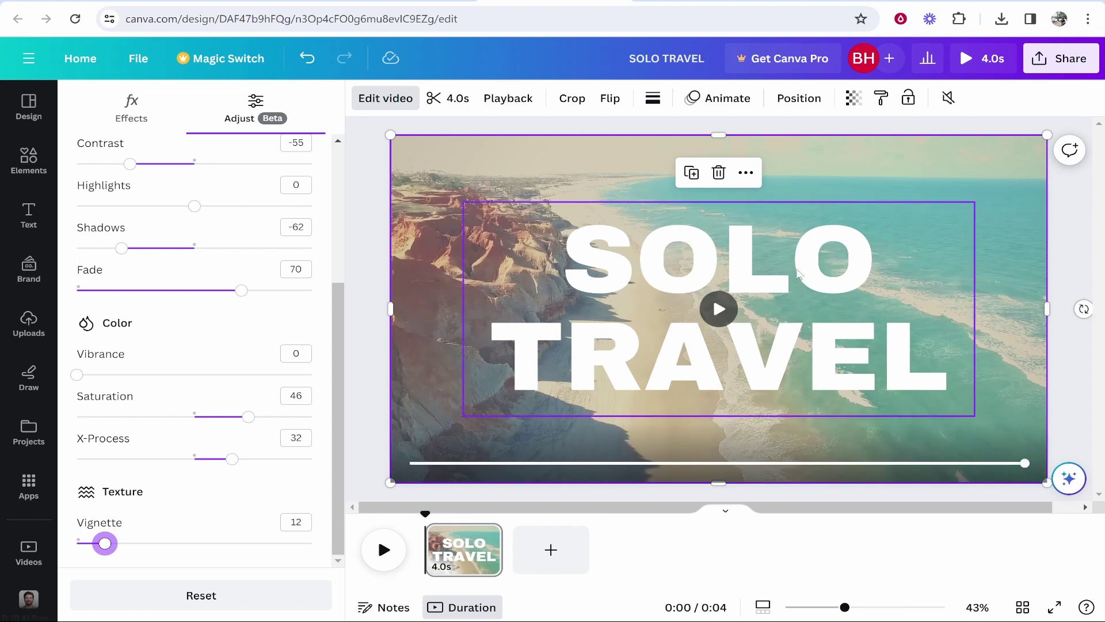
pyautogui.click(795, 271)
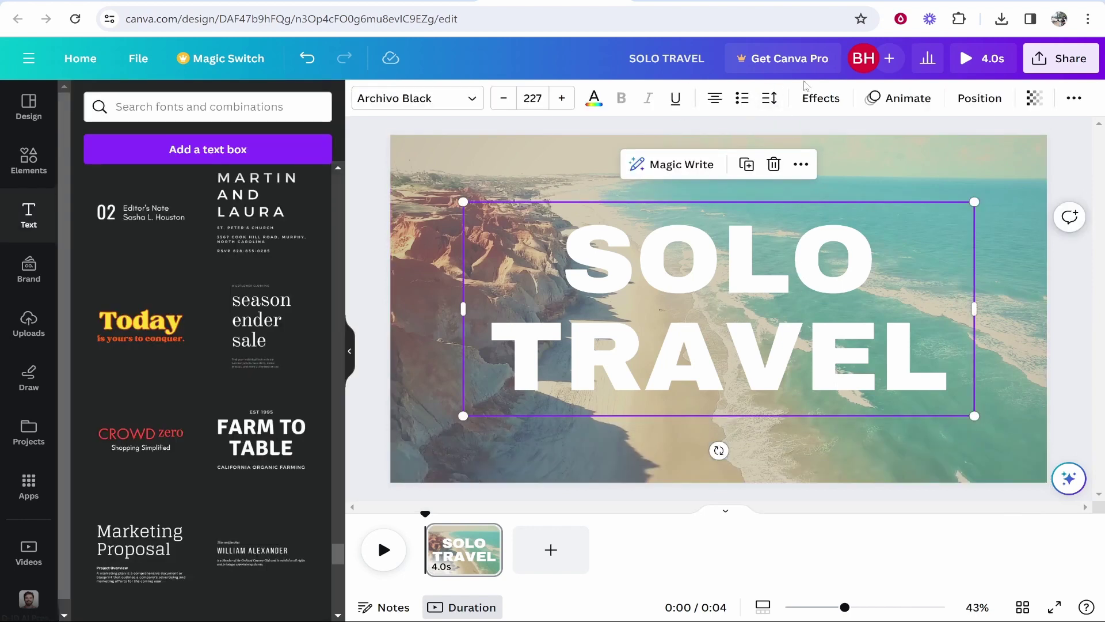
# Apply the Glitch text effect to the SOLO TRAVEL title.
pyautogui.click(844, 100)
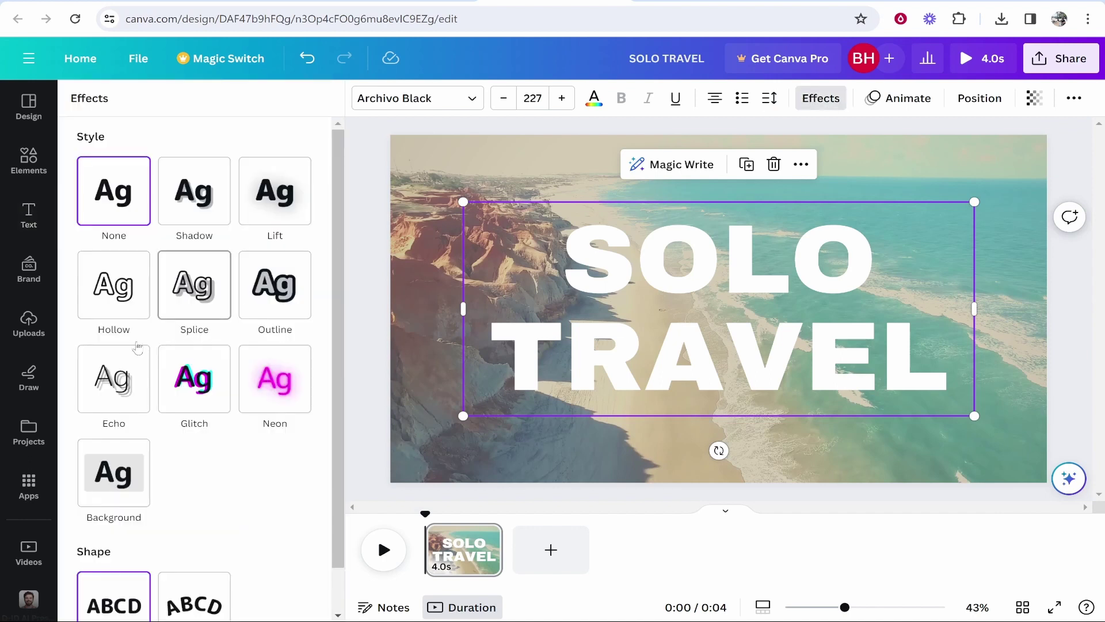
pyautogui.click(216, 379)
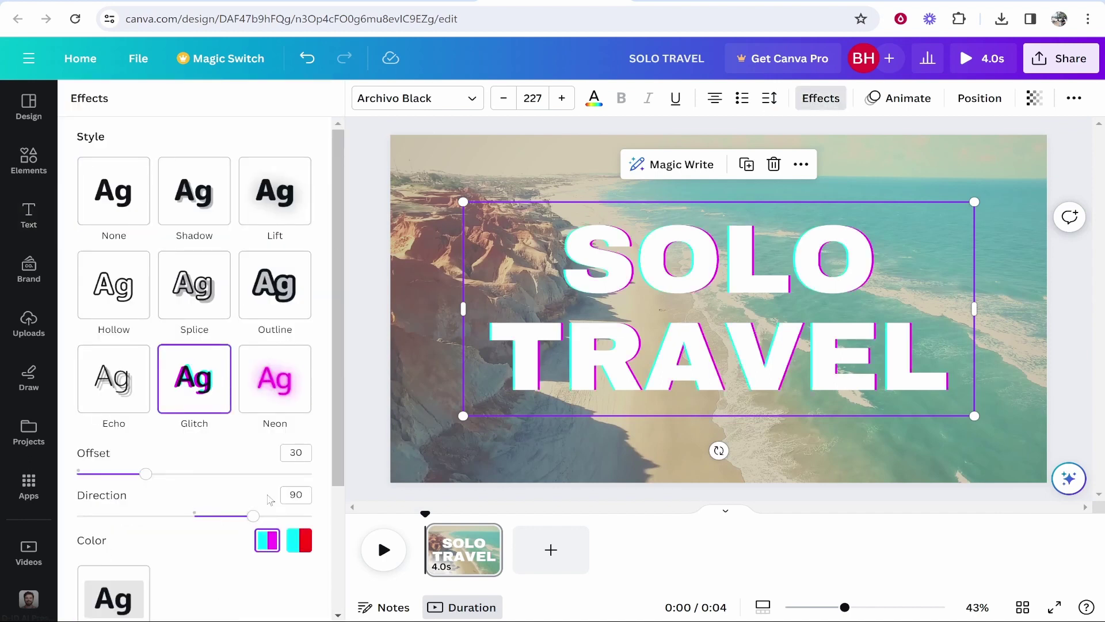
pyautogui.scroll(-3, 173, 507)
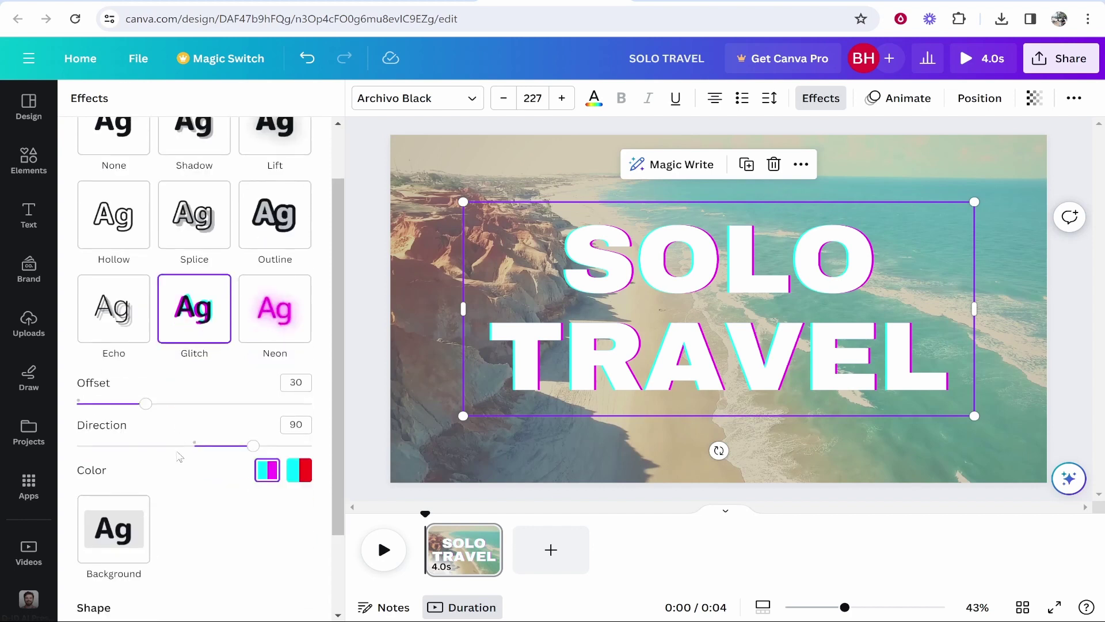
pyautogui.scroll(3, 143, 476)
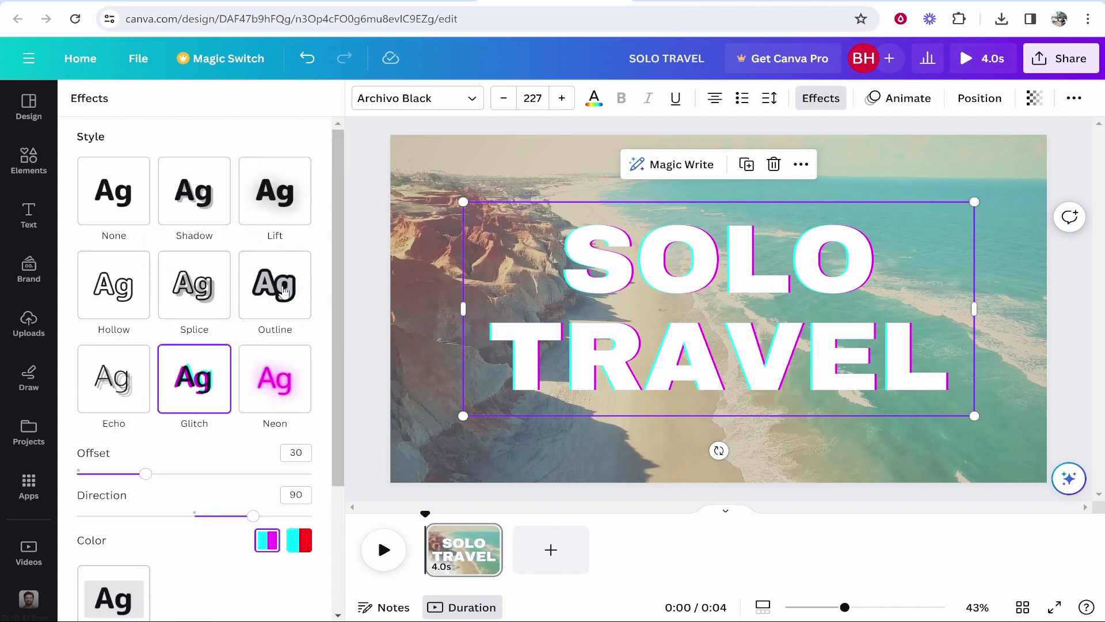
# Give the SOLO TRAVEL title the Burst entrance animation.
pyautogui.click(908, 98)
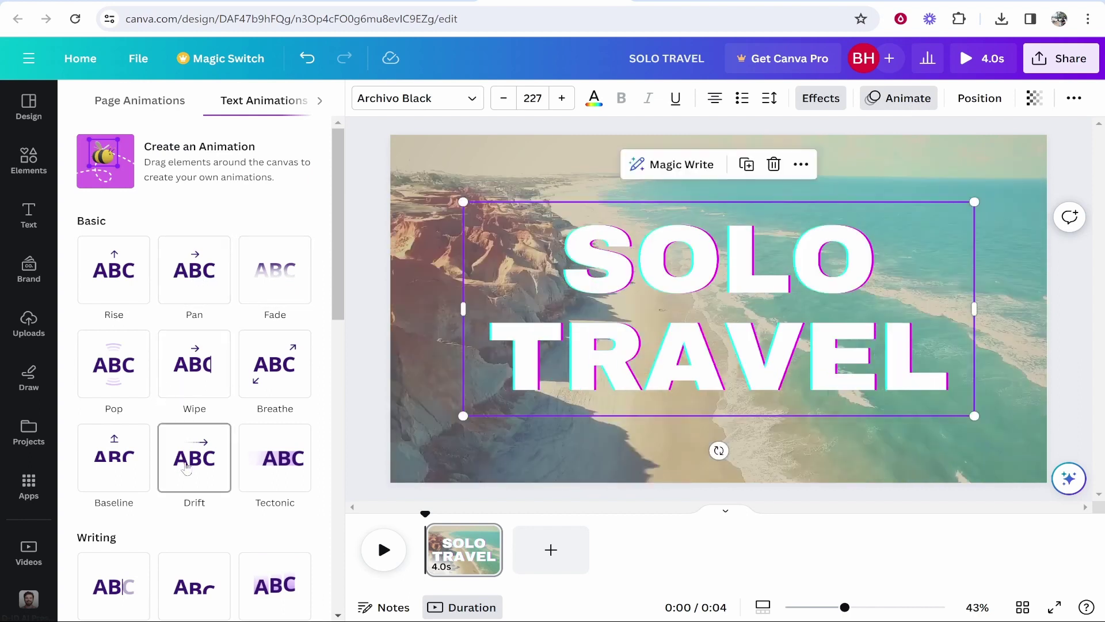
pyautogui.scroll(-5, 270, 403)
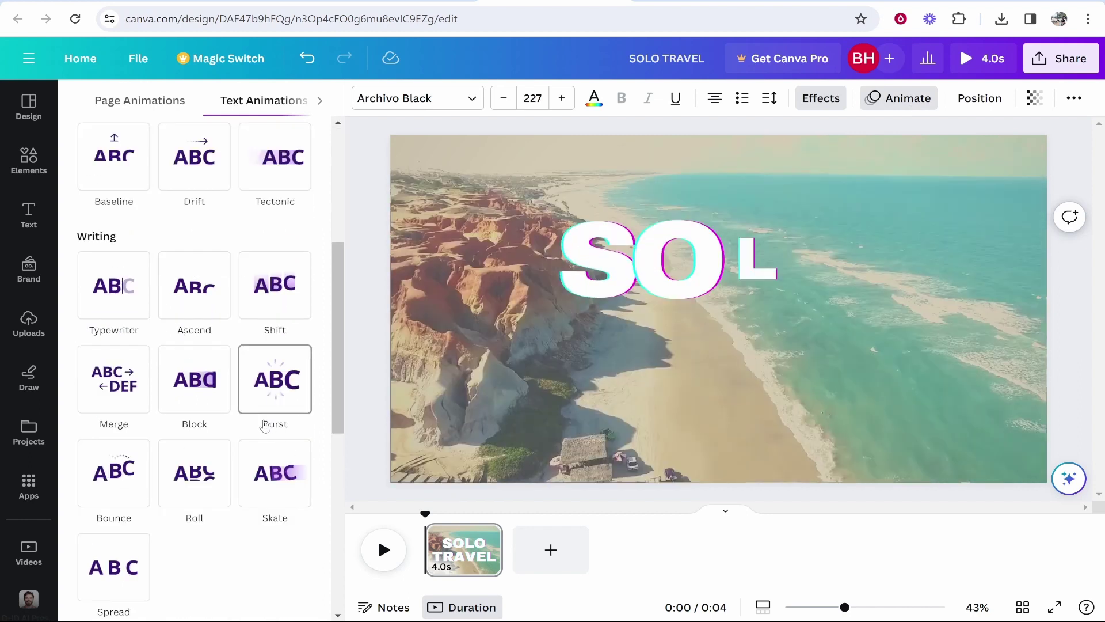
pyautogui.click(280, 394)
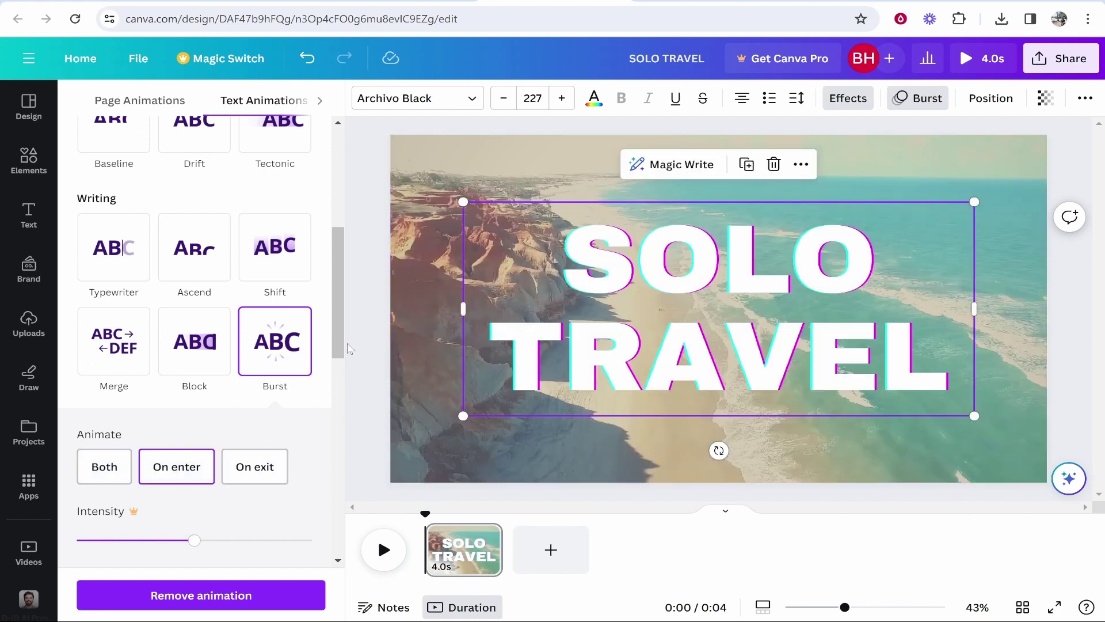
pyautogui.click(880, 167)
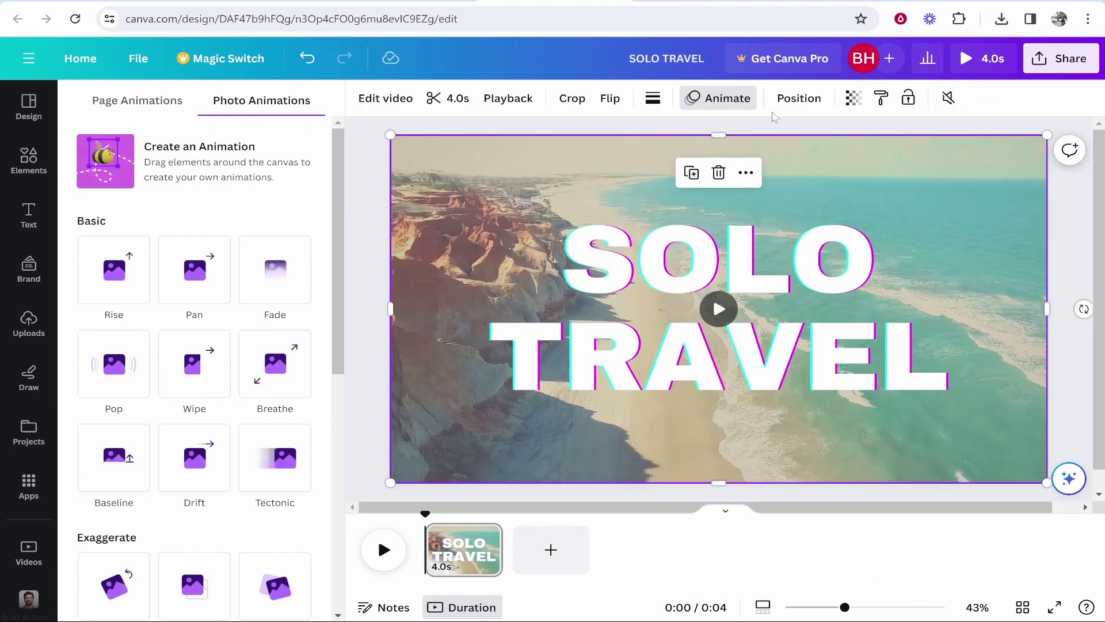
# Browse the beach clip's position and Photo and Page animations, then show the uploaded videos.
pyautogui.click(790, 107)
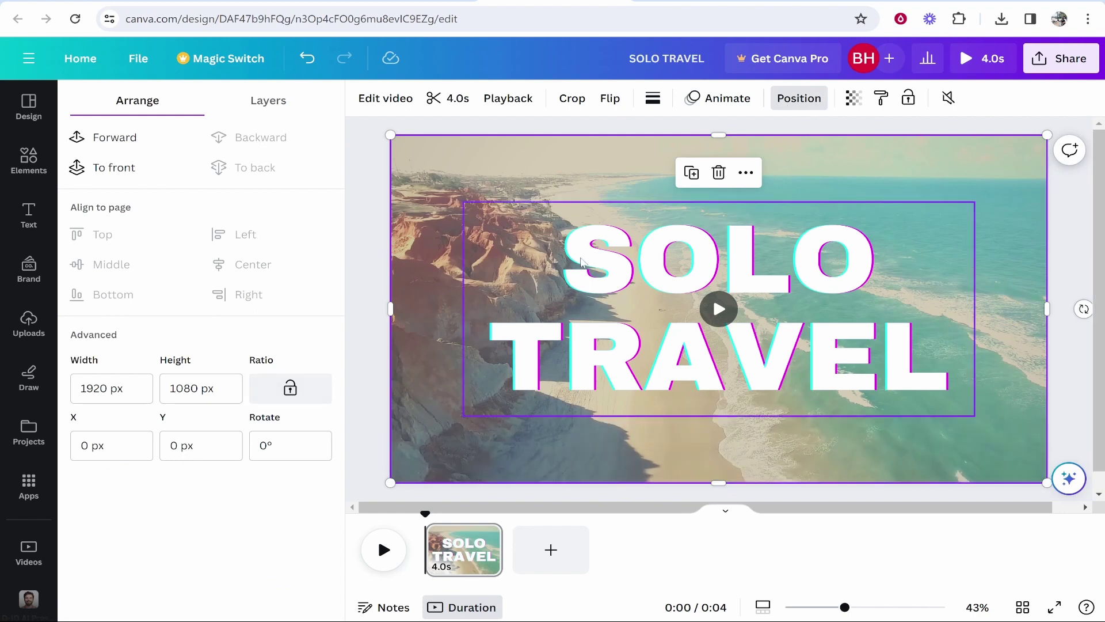
pyautogui.click(718, 98)
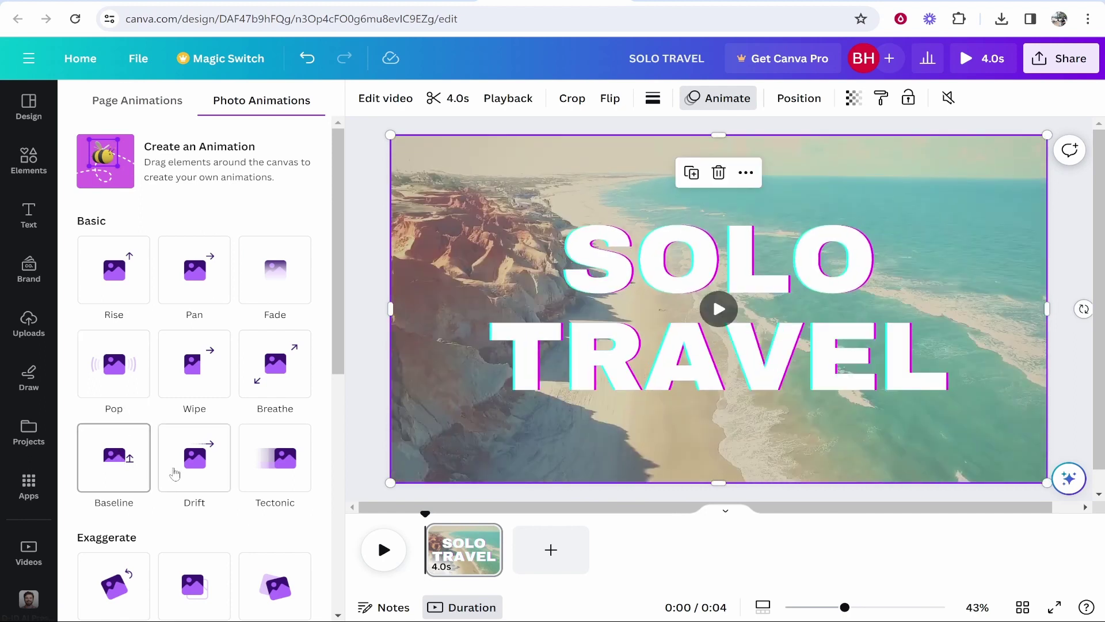
pyautogui.click(174, 108)
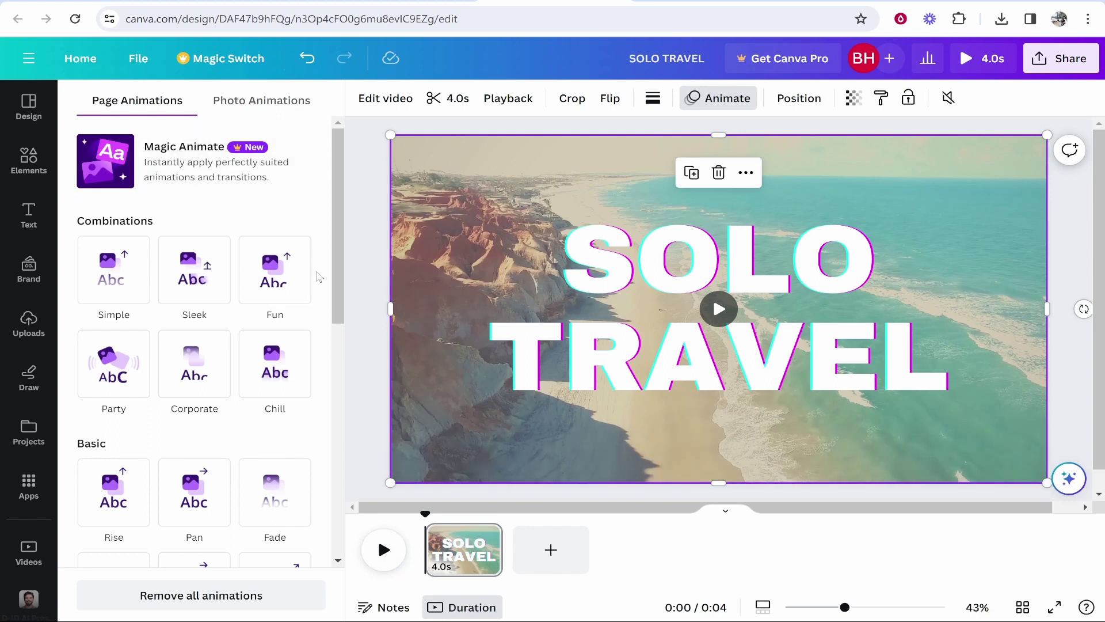
pyautogui.click(42, 328)
# Add the sunset clip as a second page and trim it to 4 seconds.
pyautogui.scroll(-2, 182, 338)
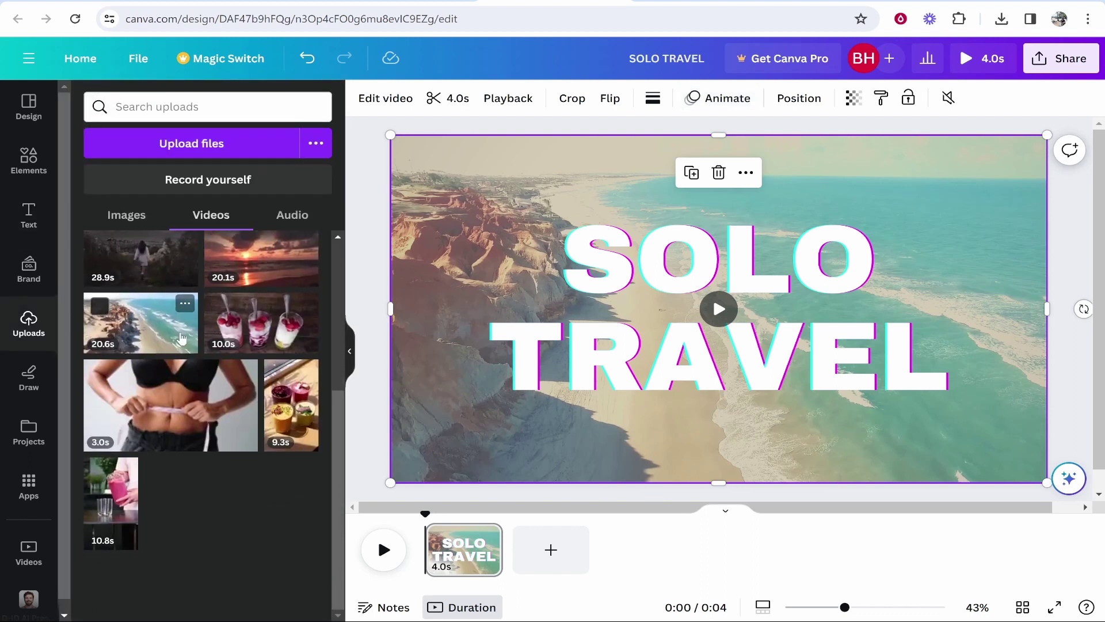
pyautogui.scroll(2, 276, 387)
pyautogui.moveTo(261, 326); pyautogui.dragTo(561, 561)
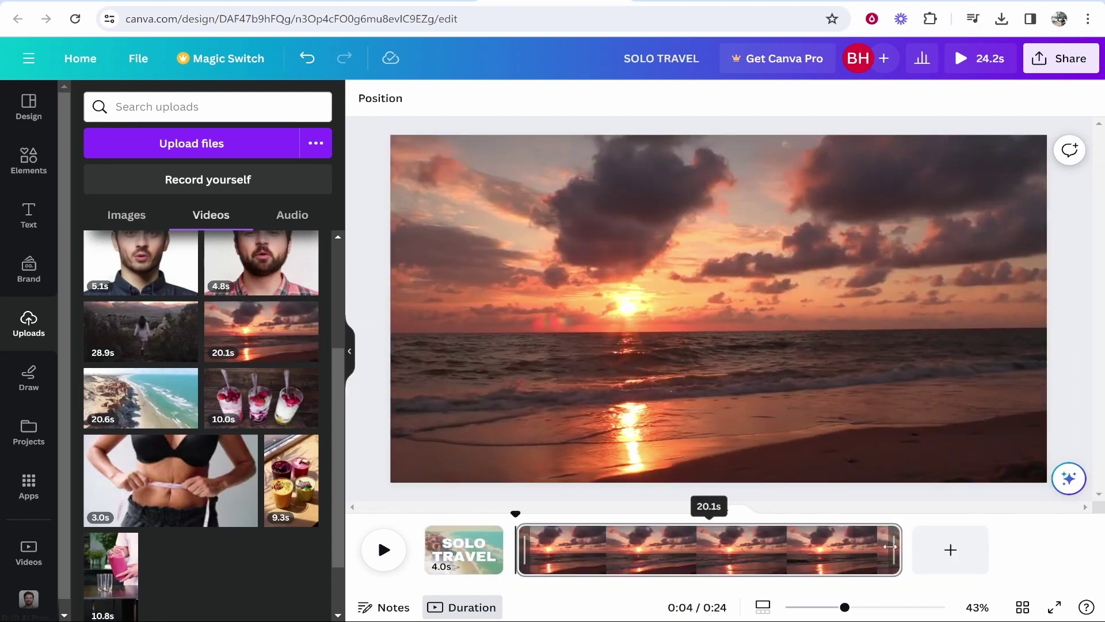
pyautogui.moveTo(897, 549); pyautogui.dragTo(583, 536)
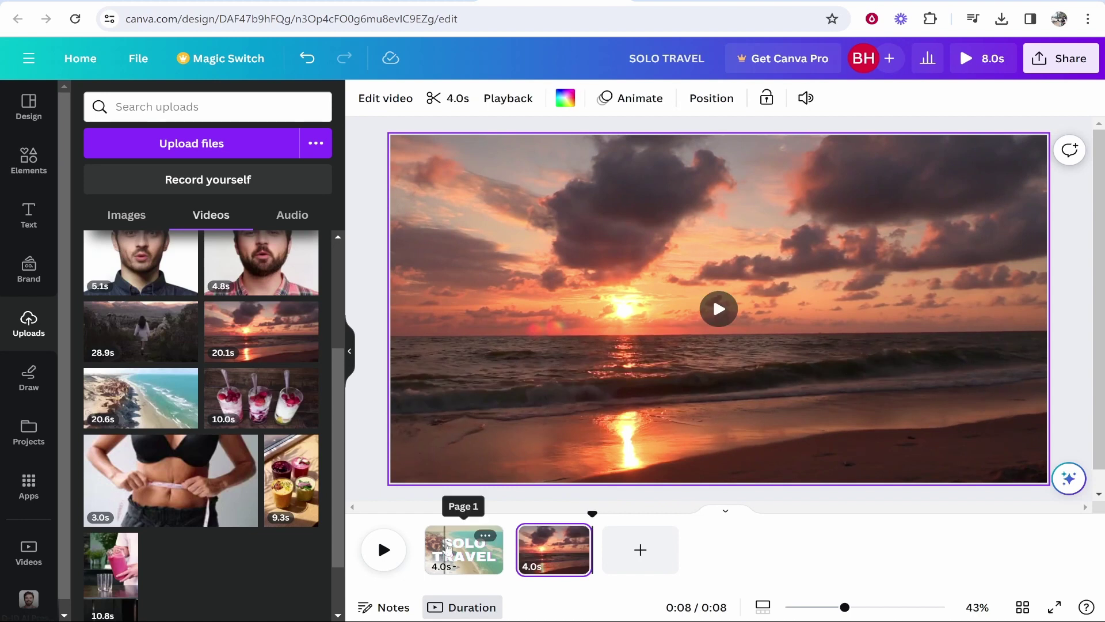
# Copy the SOLO TRAVEL title from page 1 and paste it onto the sunset page.
pyautogui.click(449, 546)
pyautogui.click(763, 271)
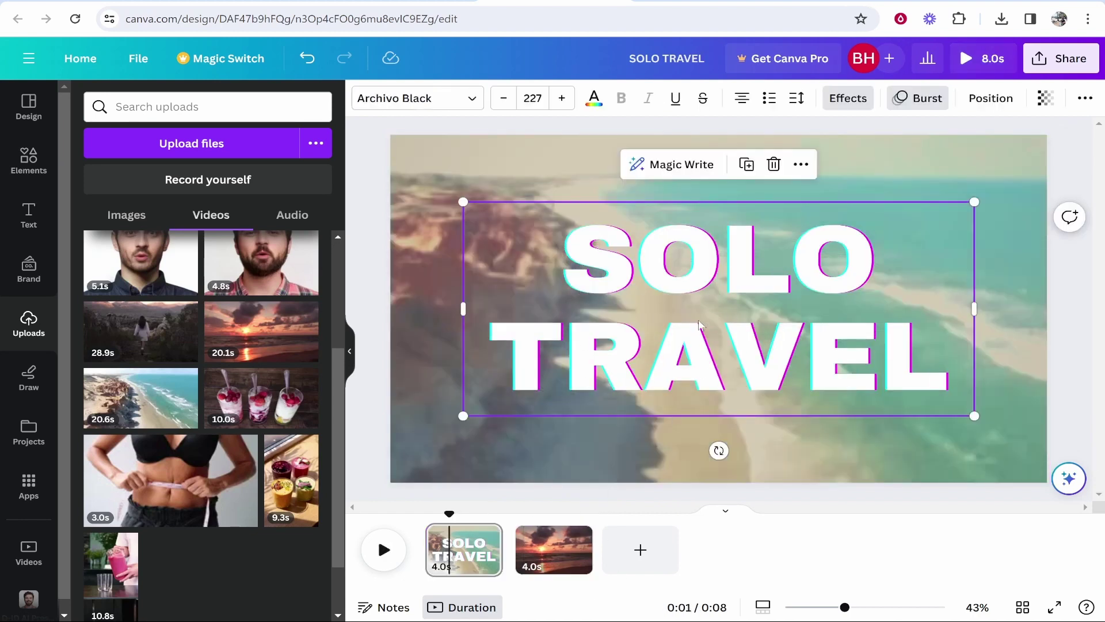
pyautogui.rightClick(690, 260)
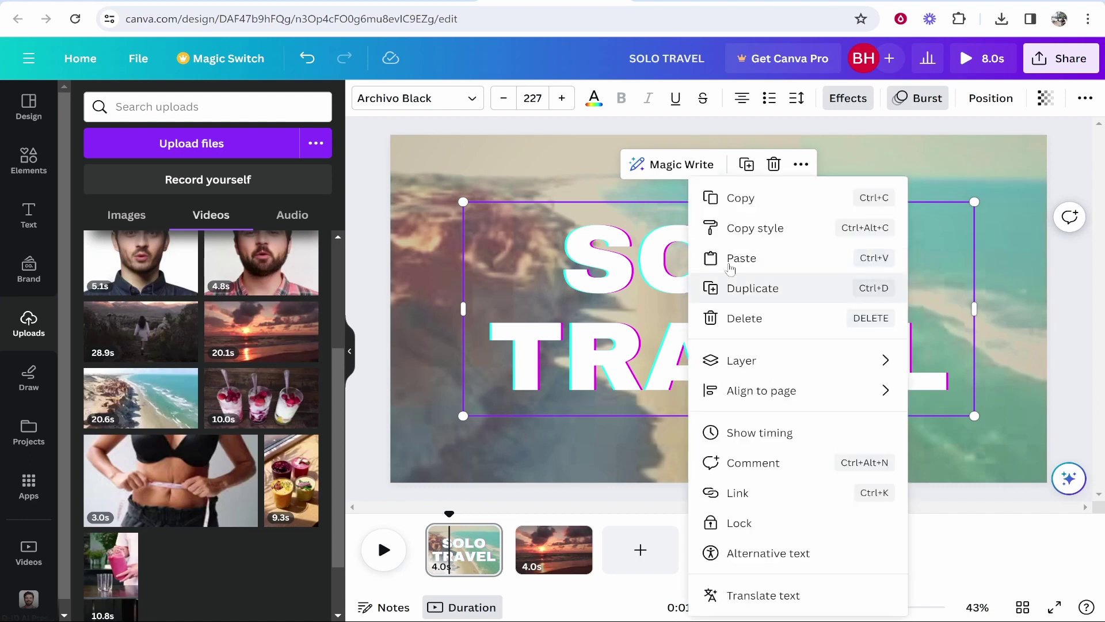
pyautogui.click(742, 197)
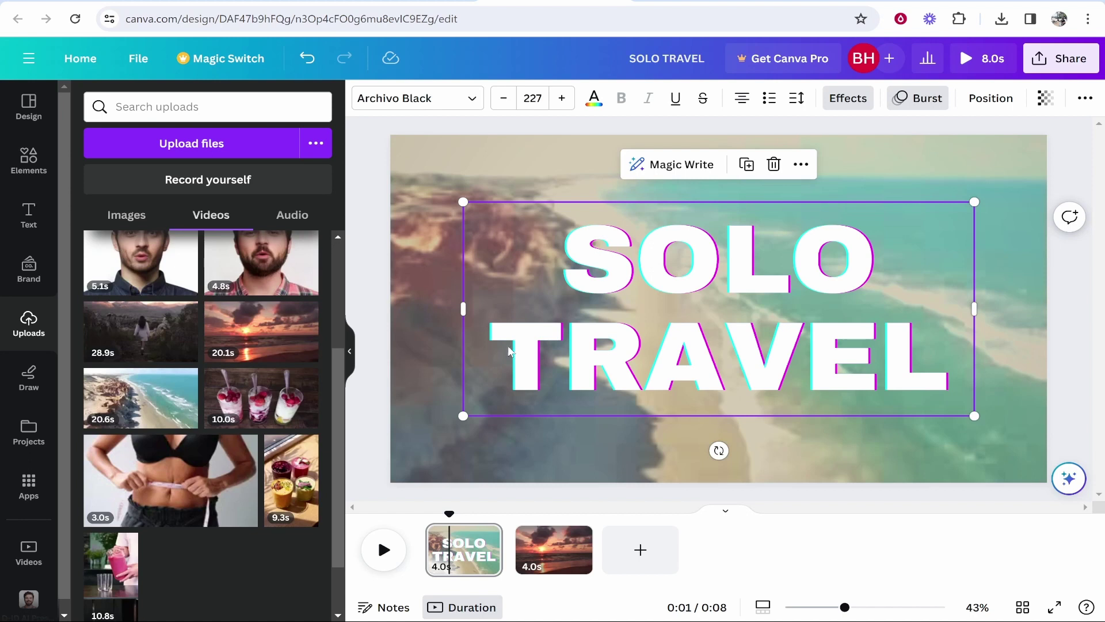
pyautogui.click(554, 550)
pyautogui.rightClick(734, 293)
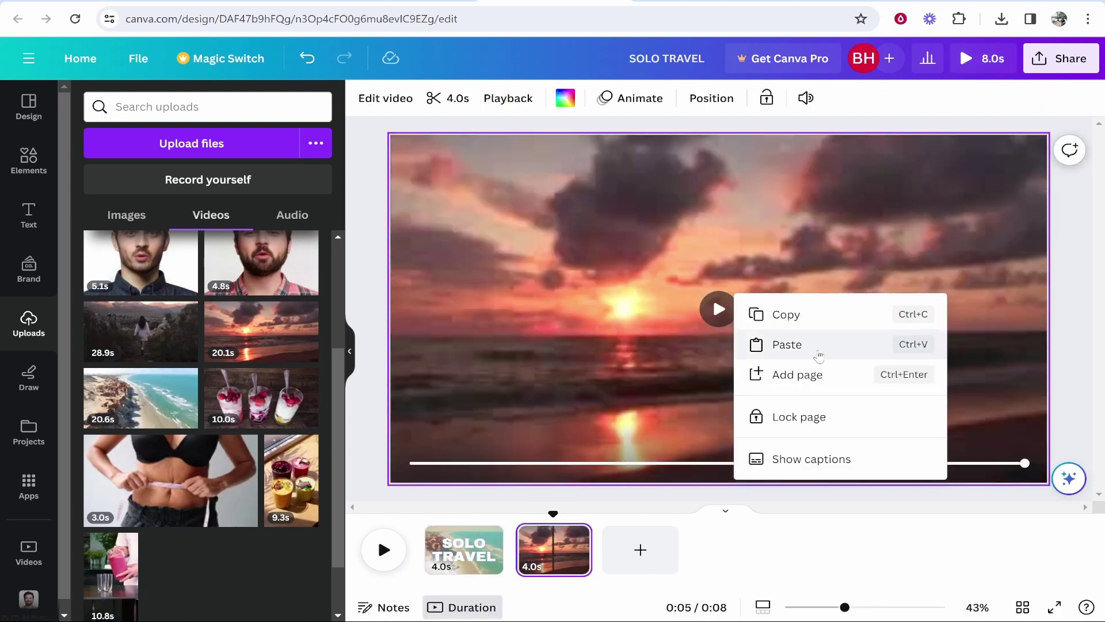
pyautogui.click(818, 356)
pyautogui.press('Escape')
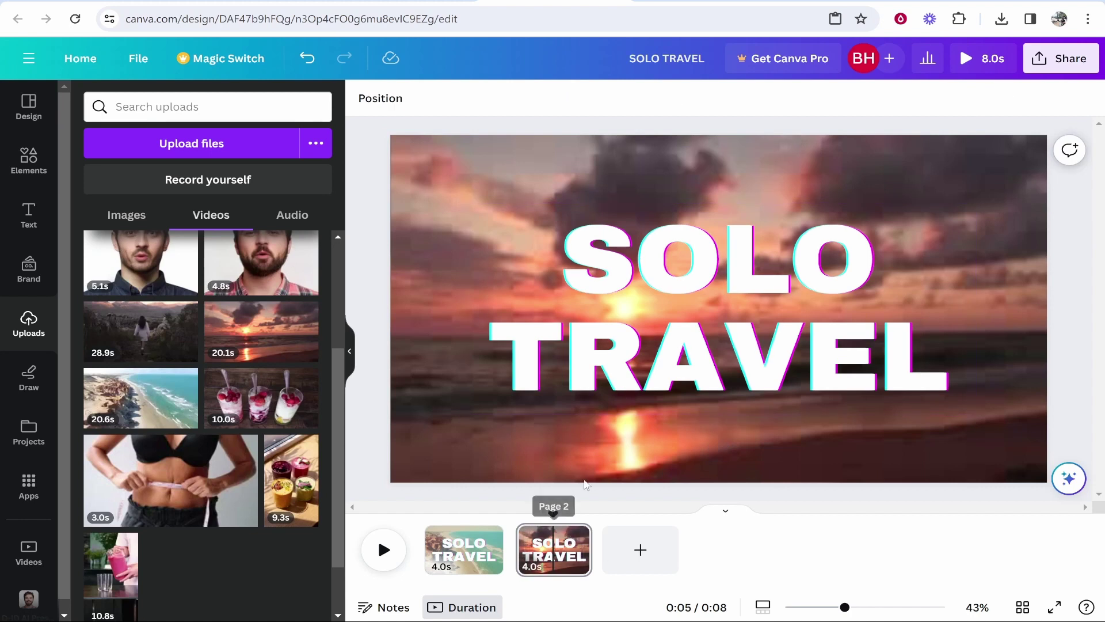
pyautogui.click(767, 313)
# Replace the pasted text with THE BEST OPPORTUNITY FOR PERSONAL GROWTH, accepting the spelling fix.
pyautogui.click(775, 342)
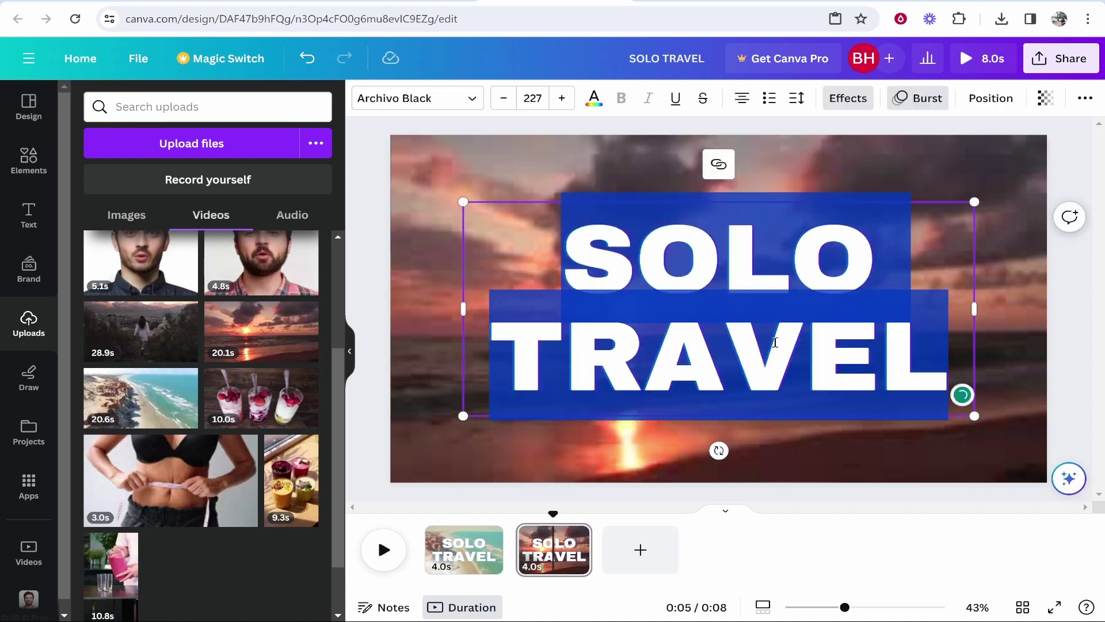
pyautogui.press('BackSpace')
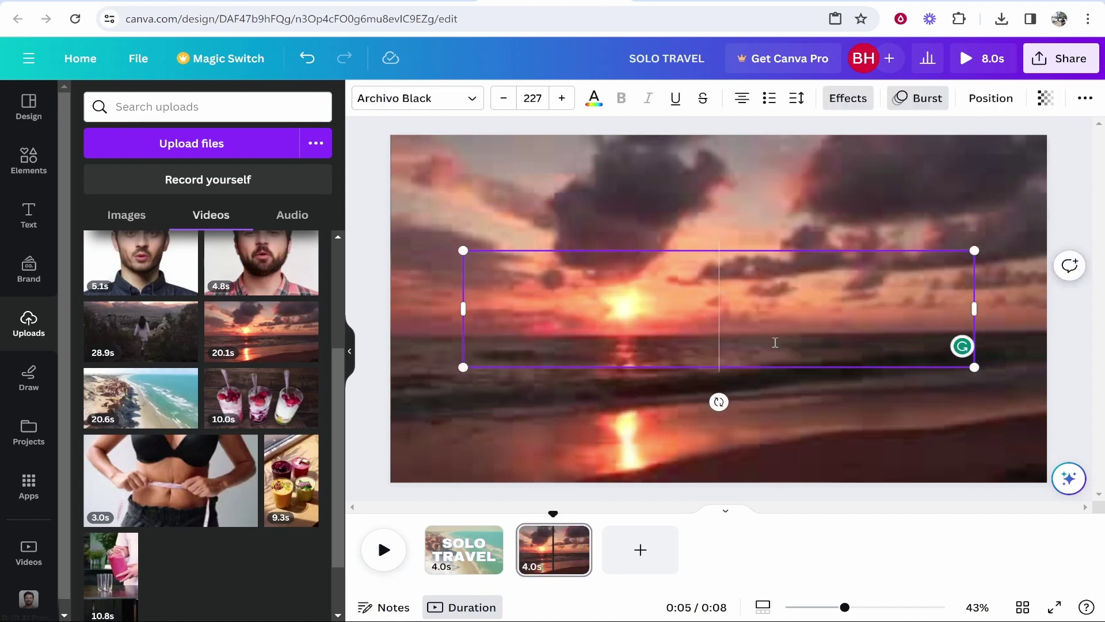
pyautogui.write('THE BEST')
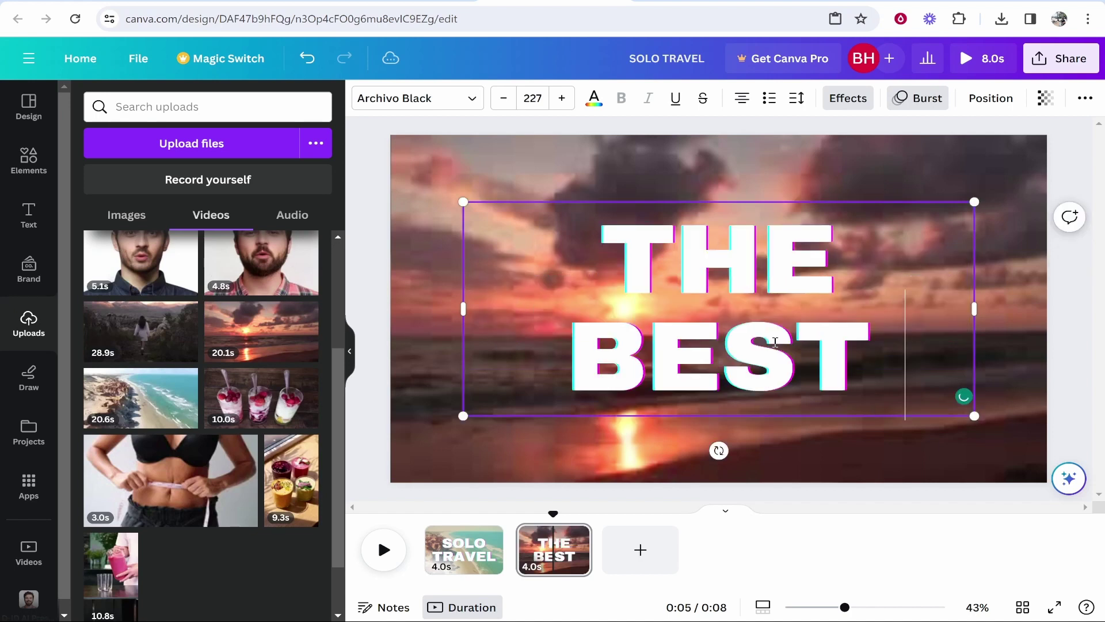
pyautogui.write(' OPPERTUNITY FOR')
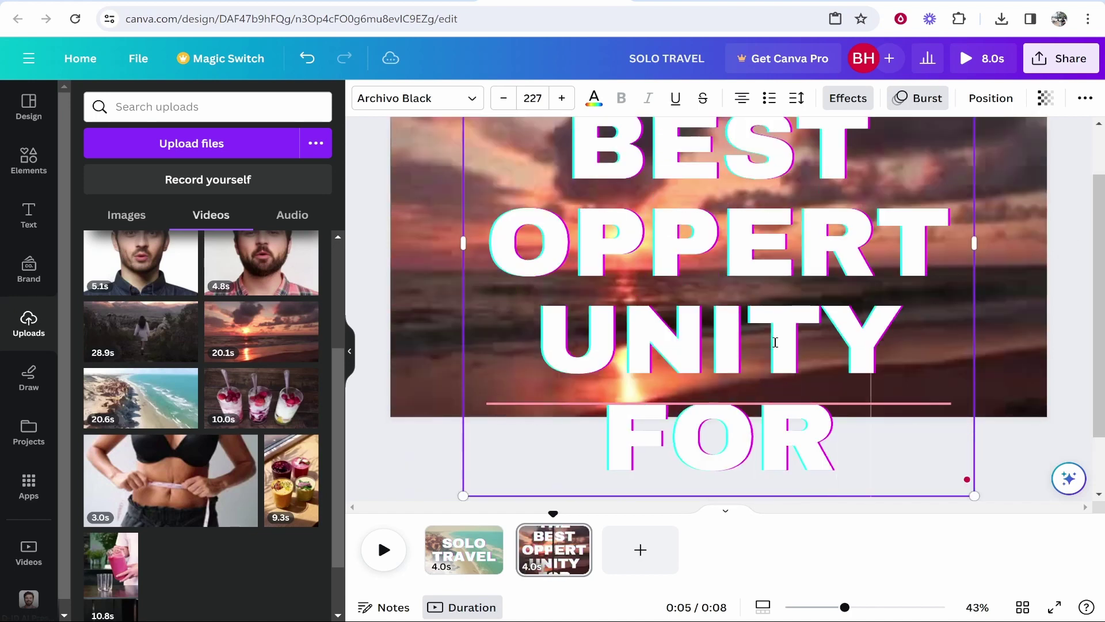
pyautogui.write(' PERSONAL GROW')
pyautogui.scroll(3, 775, 342)
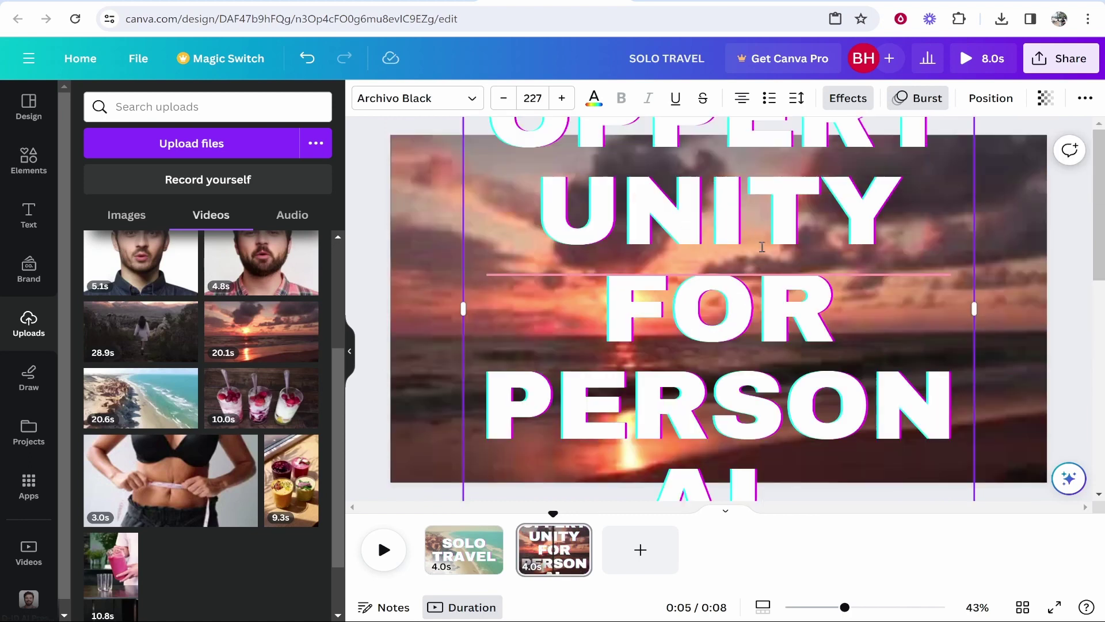
pyautogui.moveTo(725, 256)
pyautogui.click(573, 313)
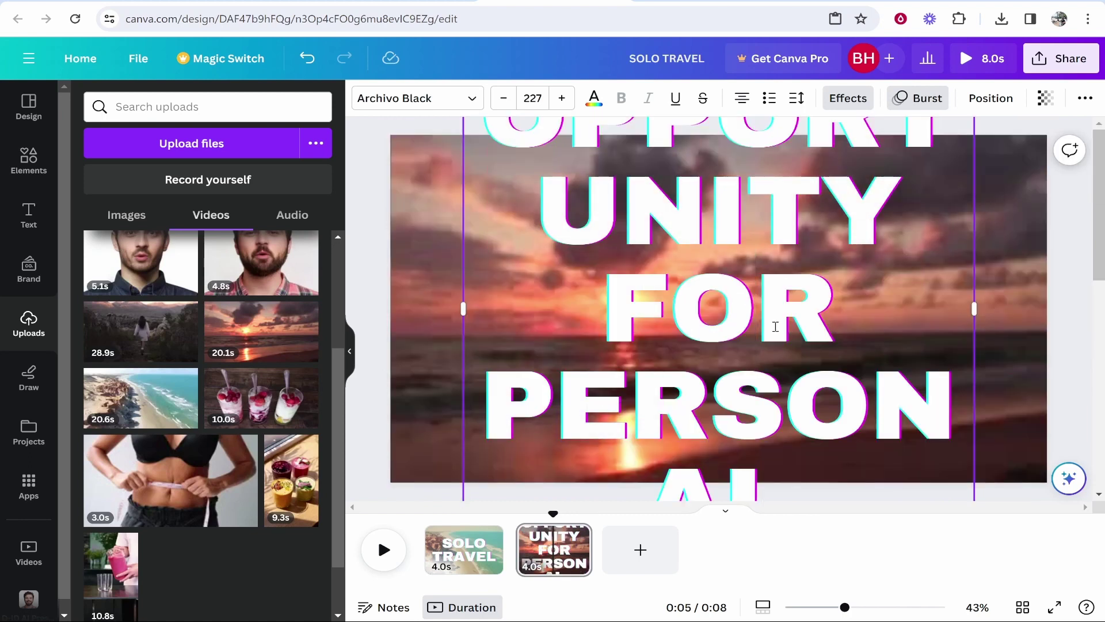
# Shrink the whole page 2 title down to font size 120.
pyautogui.hotkey('ctrl', 'a')
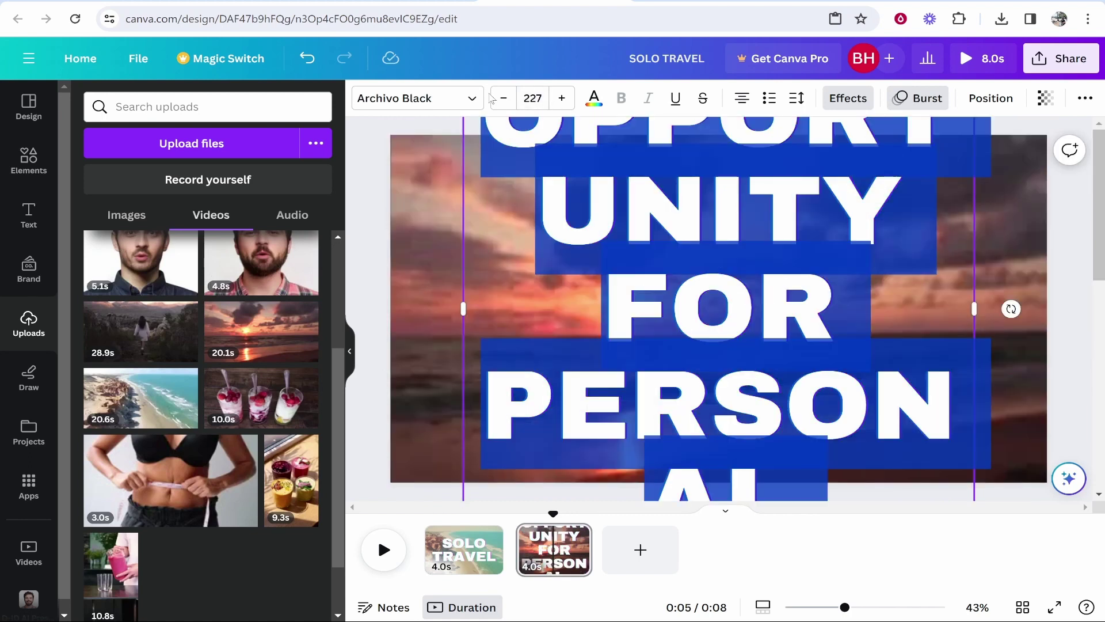
pyautogui.click(504, 105)
pyautogui.click(505, 105)
pyautogui.click(504, 104)
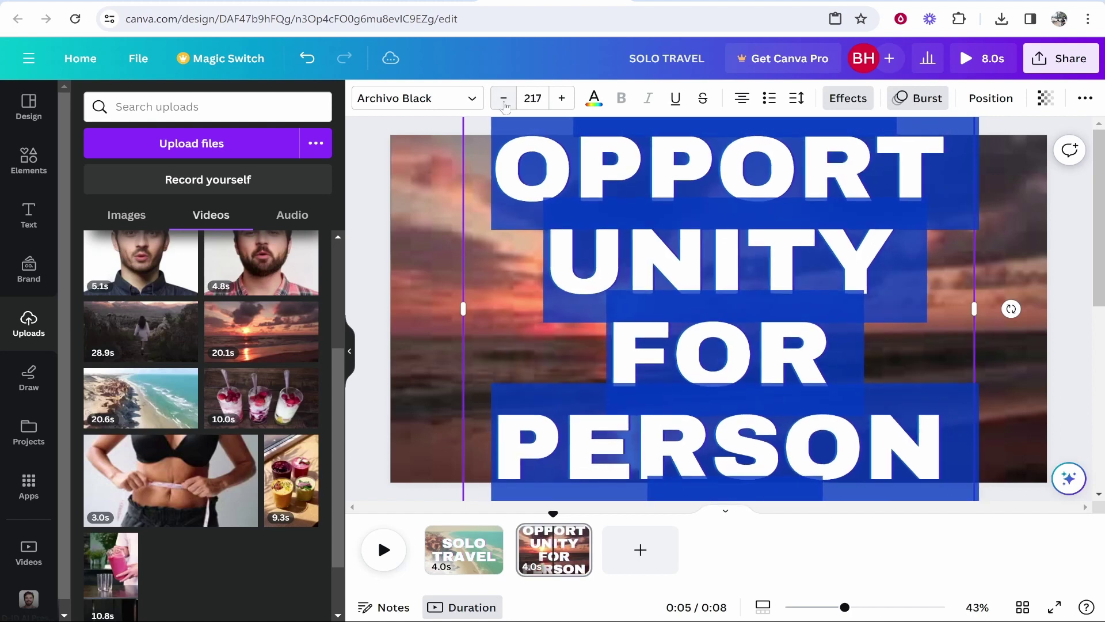
pyautogui.click(505, 105)
pyautogui.click(504, 105)
pyautogui.click(504, 105)
pyautogui.click(504, 105)
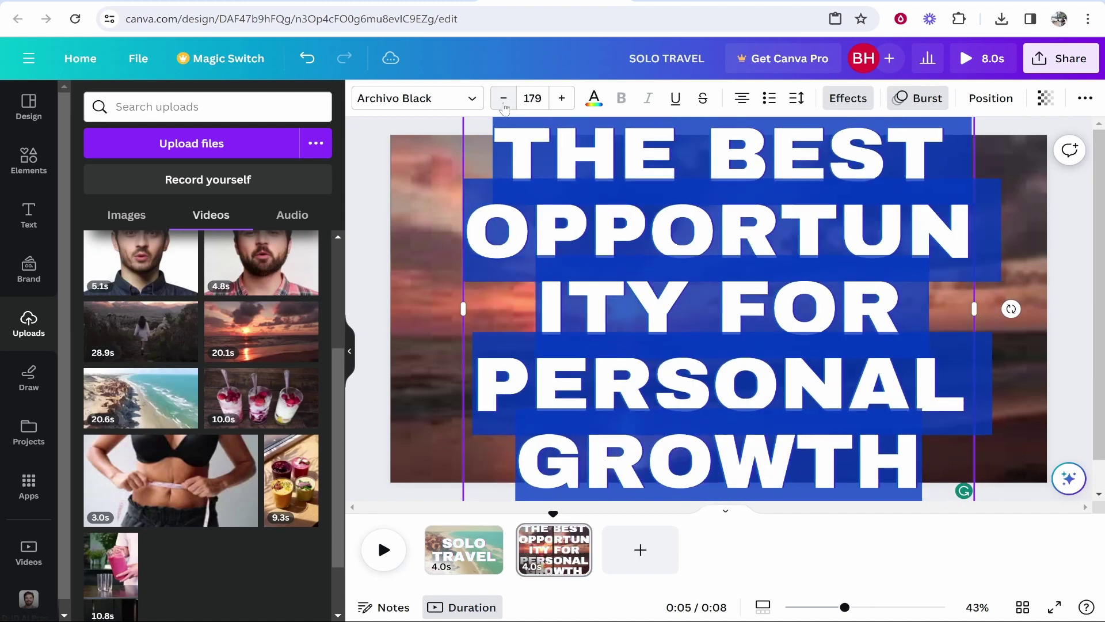
pyautogui.click(504, 104)
pyautogui.click(504, 105)
pyautogui.click(504, 104)
pyautogui.click(504, 105)
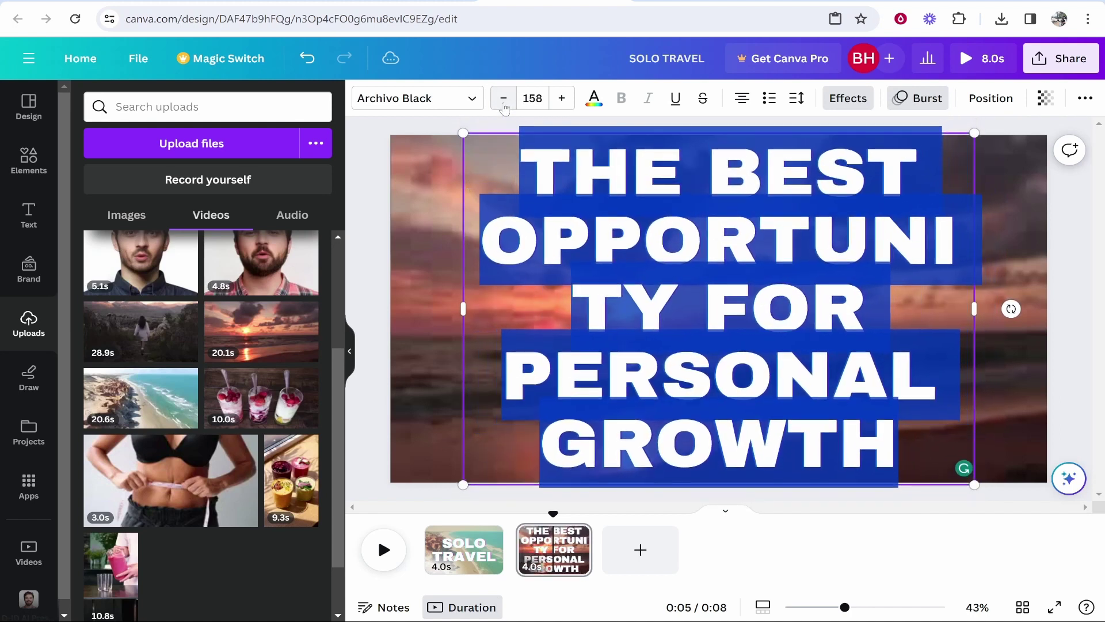
pyautogui.click(504, 105)
pyautogui.click(504, 105)
pyautogui.click(504, 105)
pyautogui.click(504, 104)
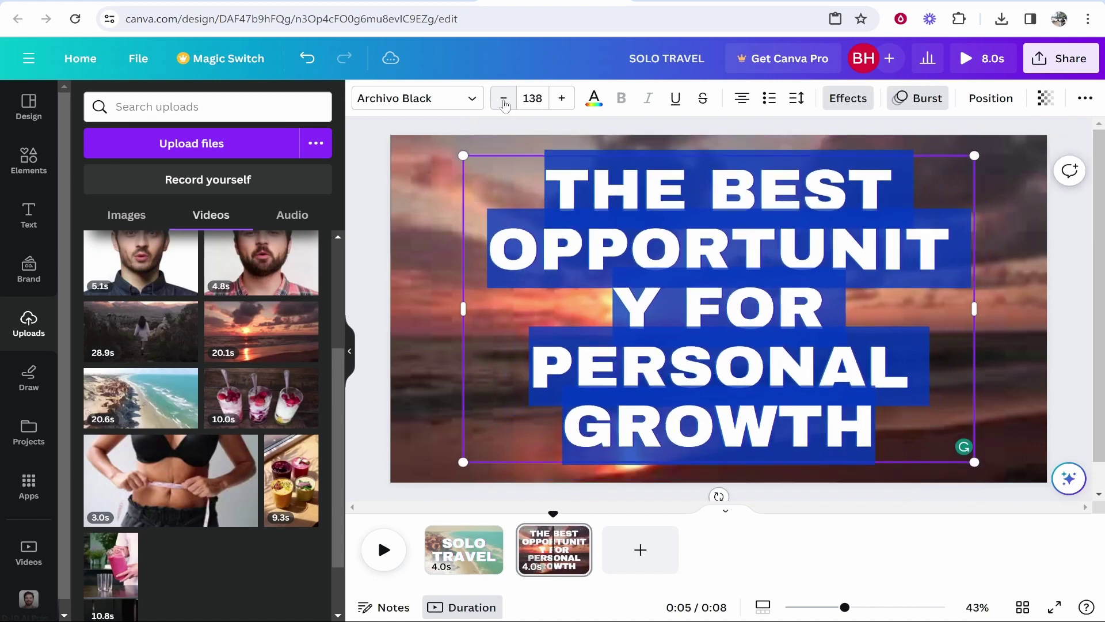
pyautogui.click(504, 105)
# Centre the title on the sunset frame and rewind the video to the start.
pyautogui.click(1085, 180)
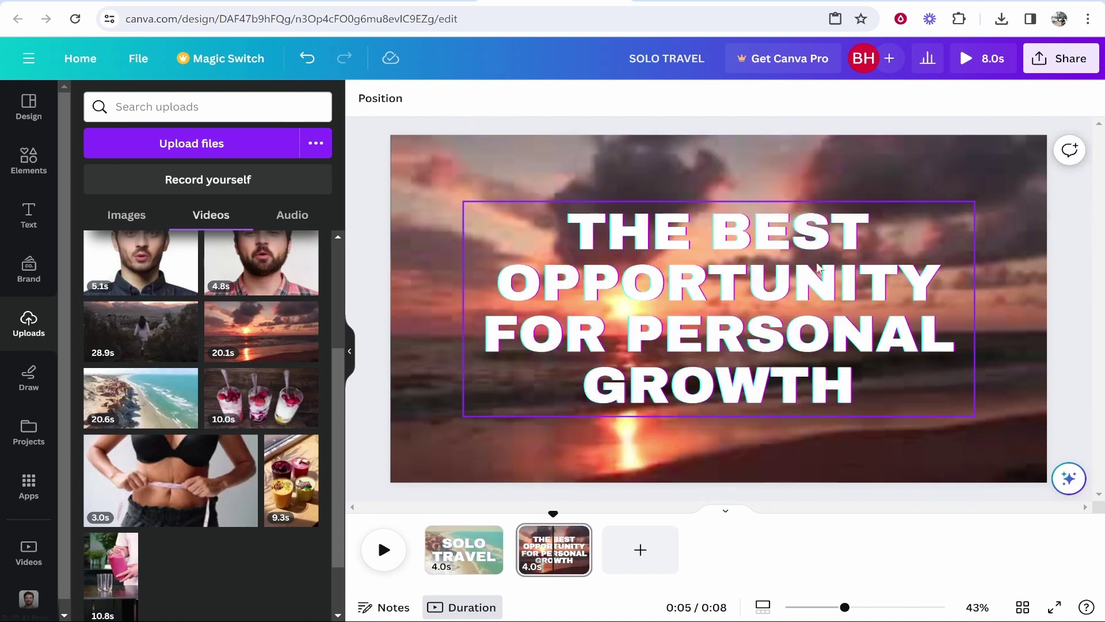
pyautogui.click(811, 356)
pyautogui.click(827, 352)
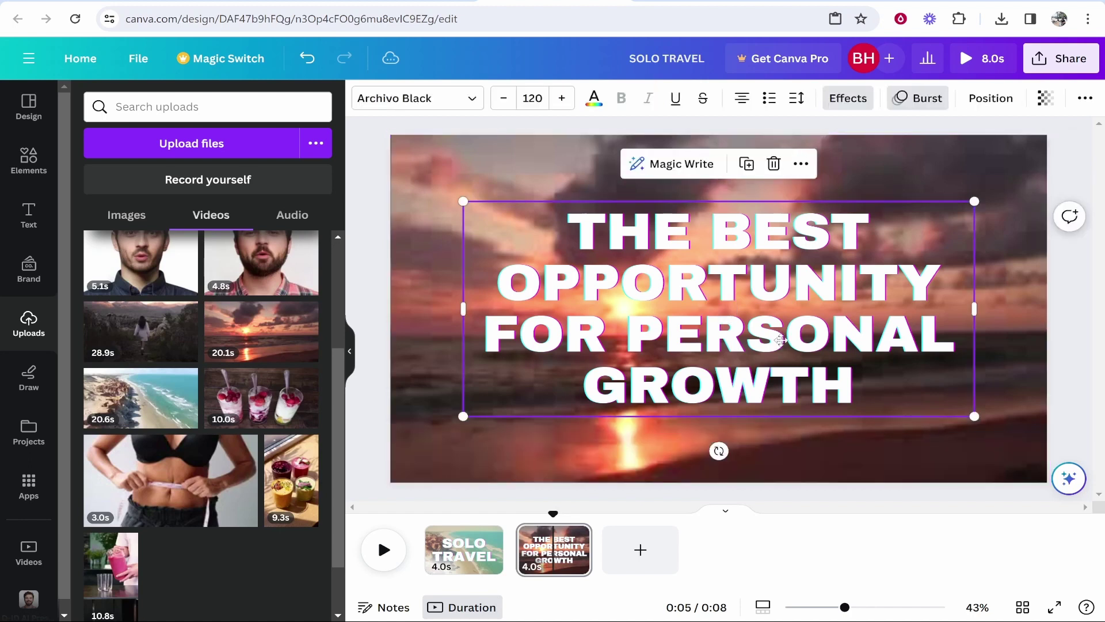
pyautogui.moveTo(783, 345); pyautogui.dragTo(775, 343)
pyautogui.moveTo(550, 516); pyautogui.dragTo(425, 514)
# Preview the video, then return to the beach clip on page 1.
pyautogui.click(443, 567)
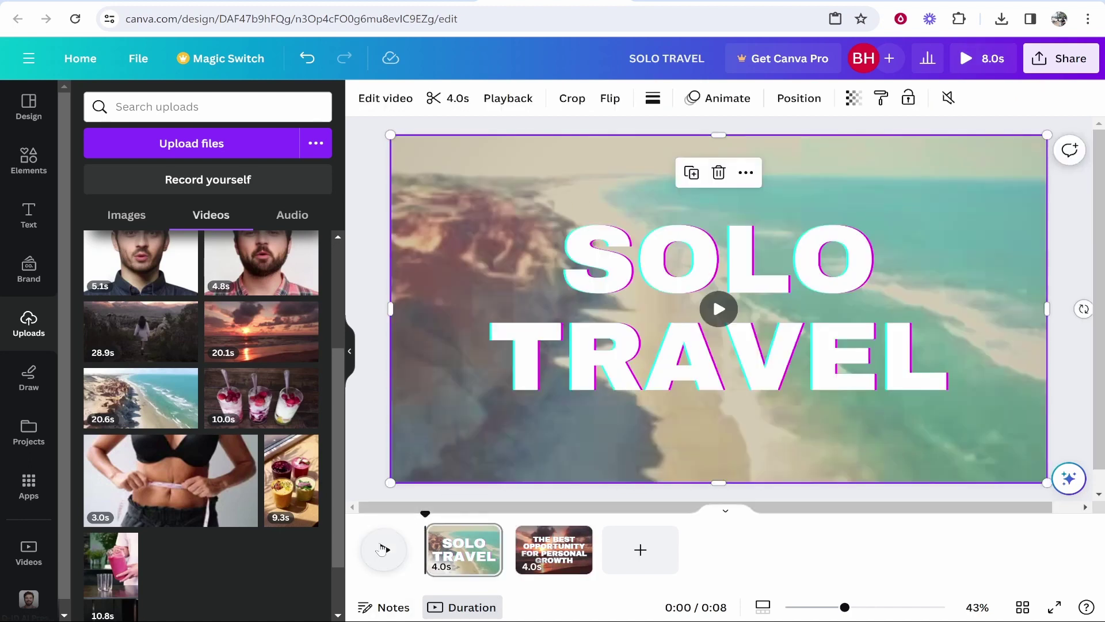
pyautogui.click(381, 546)
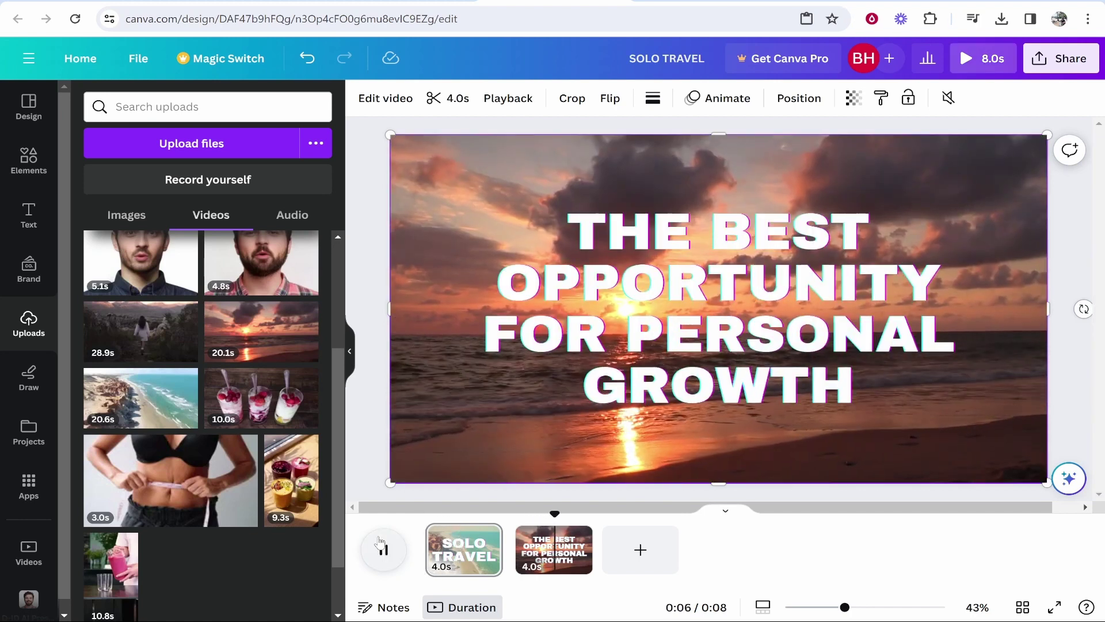
pyautogui.click(382, 549)
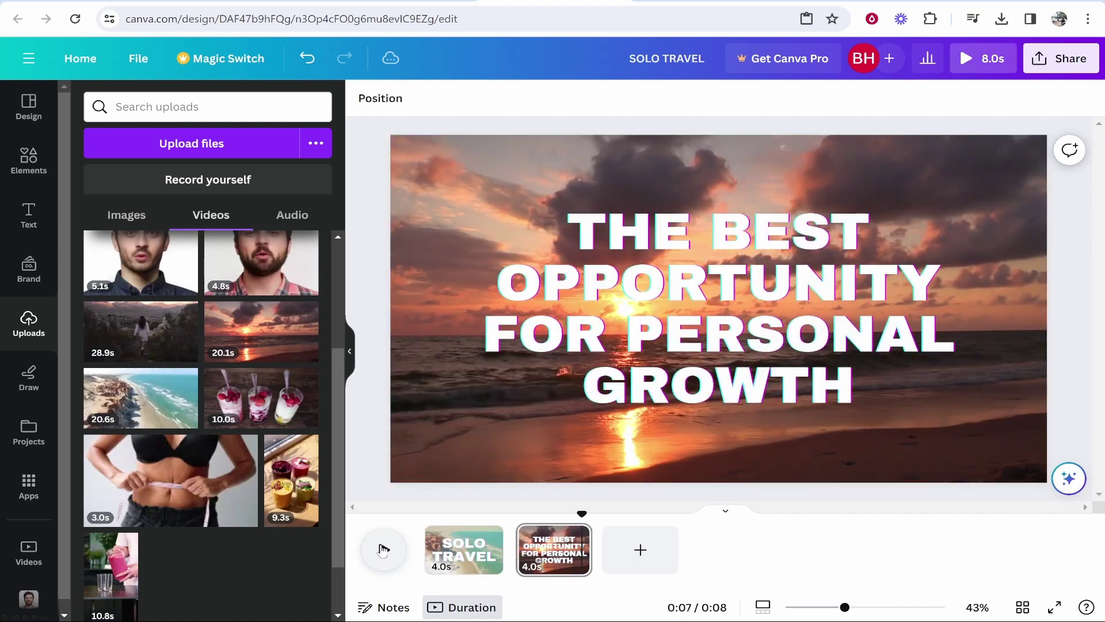
pyautogui.click(484, 549)
pyautogui.click(530, 212)
pyautogui.click(468, 173)
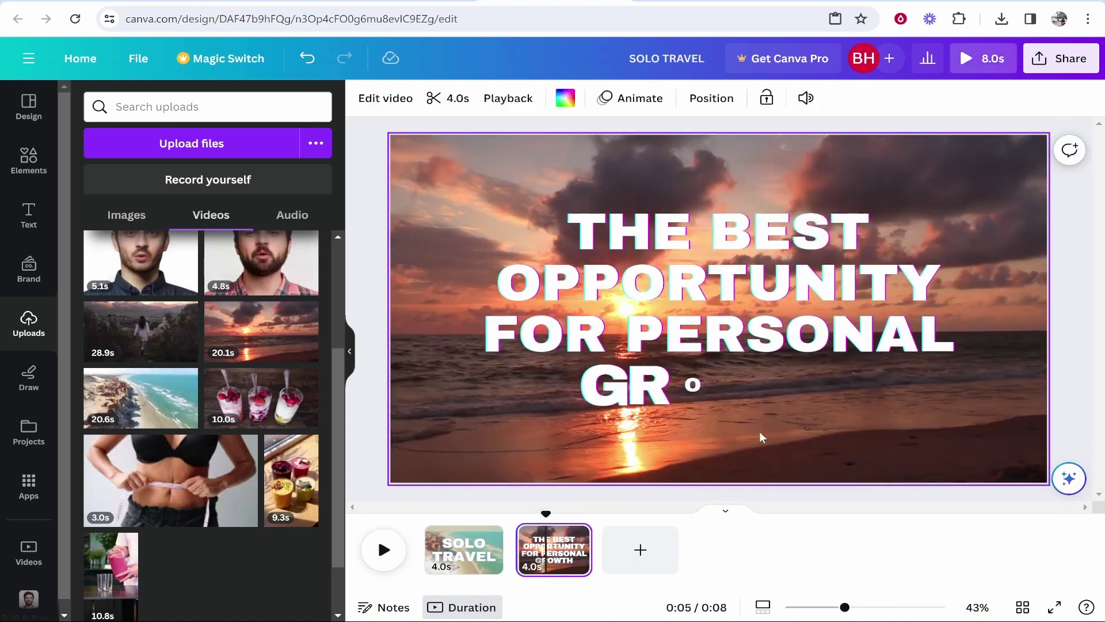
pyautogui.click(458, 570)
# Copy the beach video's style onto the sunset video and replay page 2 to check.
pyautogui.click(405, 161)
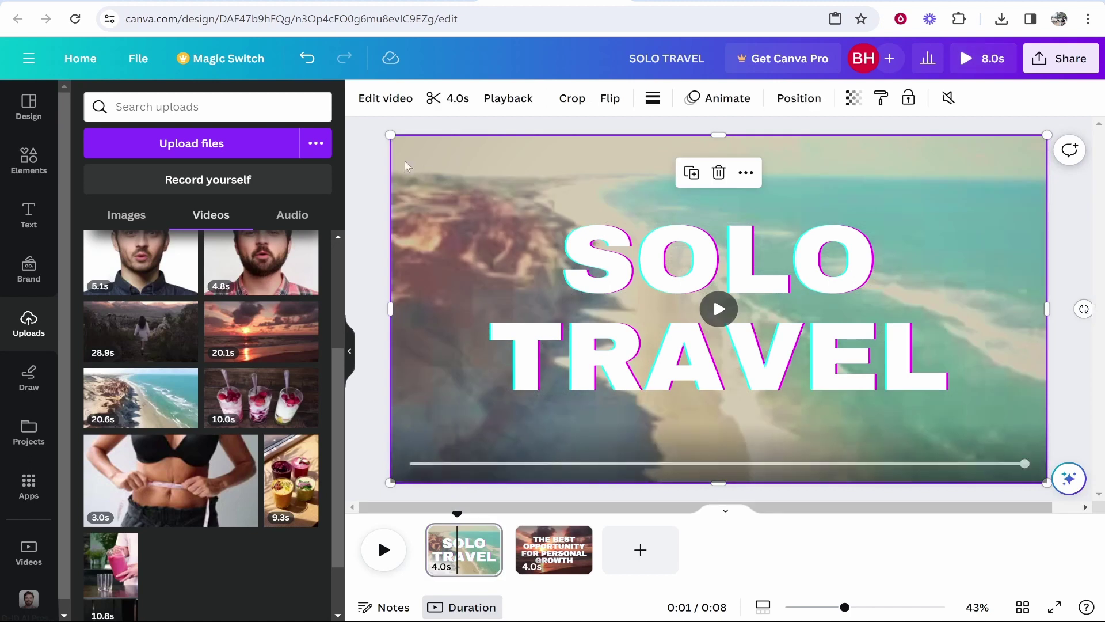
pyautogui.rightClick(439, 160)
pyautogui.click(483, 209)
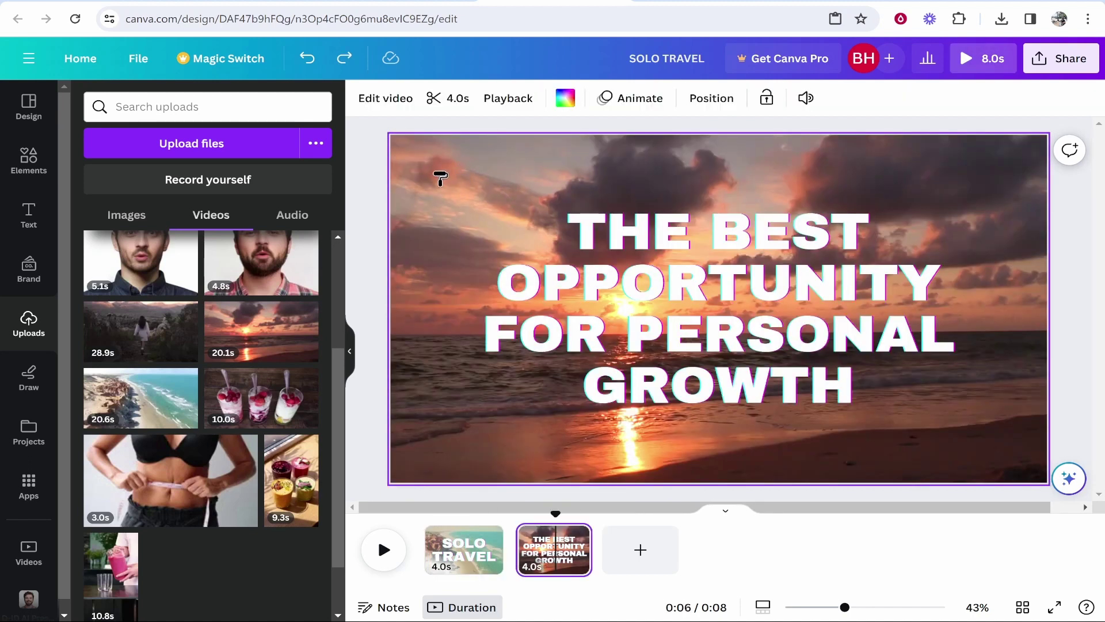
pyautogui.click(424, 168)
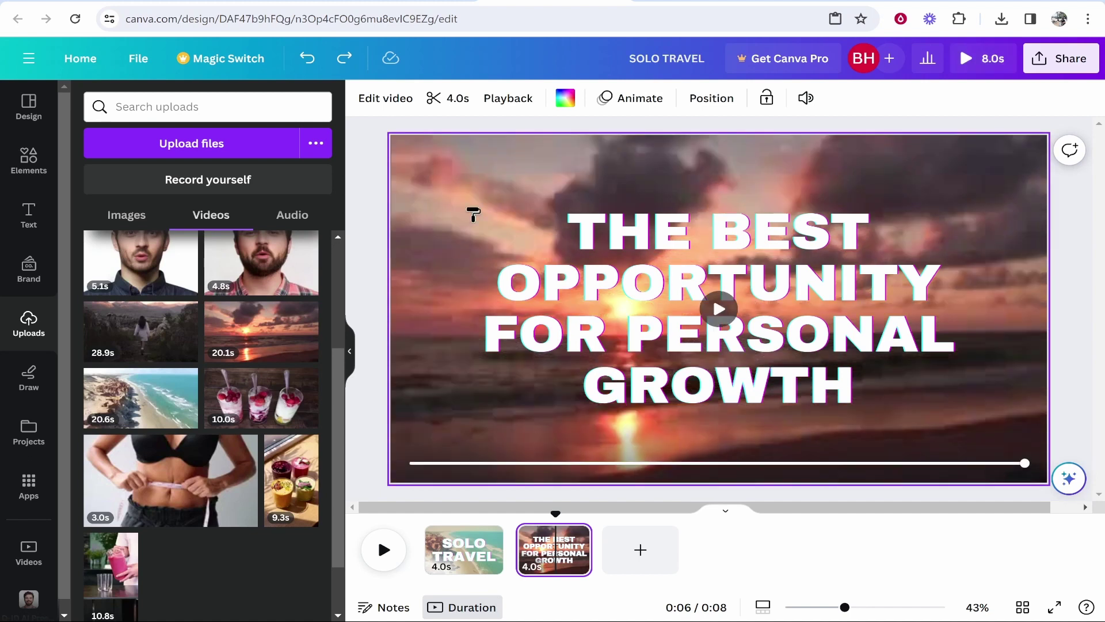
pyautogui.click(526, 511)
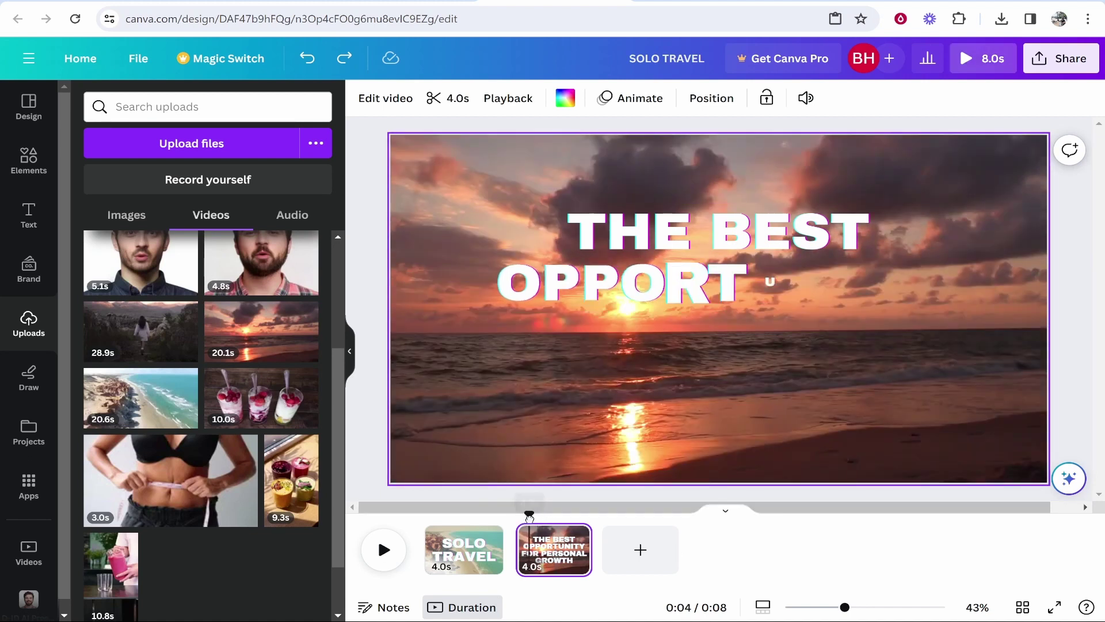
pyautogui.moveTo(511, 551)
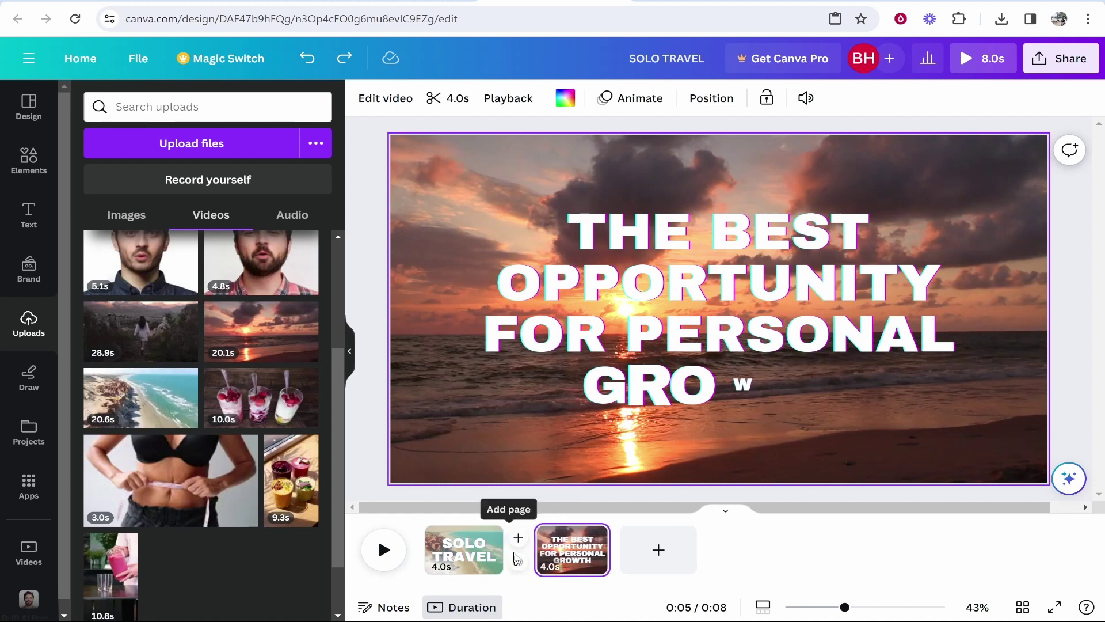
# Remove the blank page accidentally added between the two clips.
pyautogui.click(518, 538)
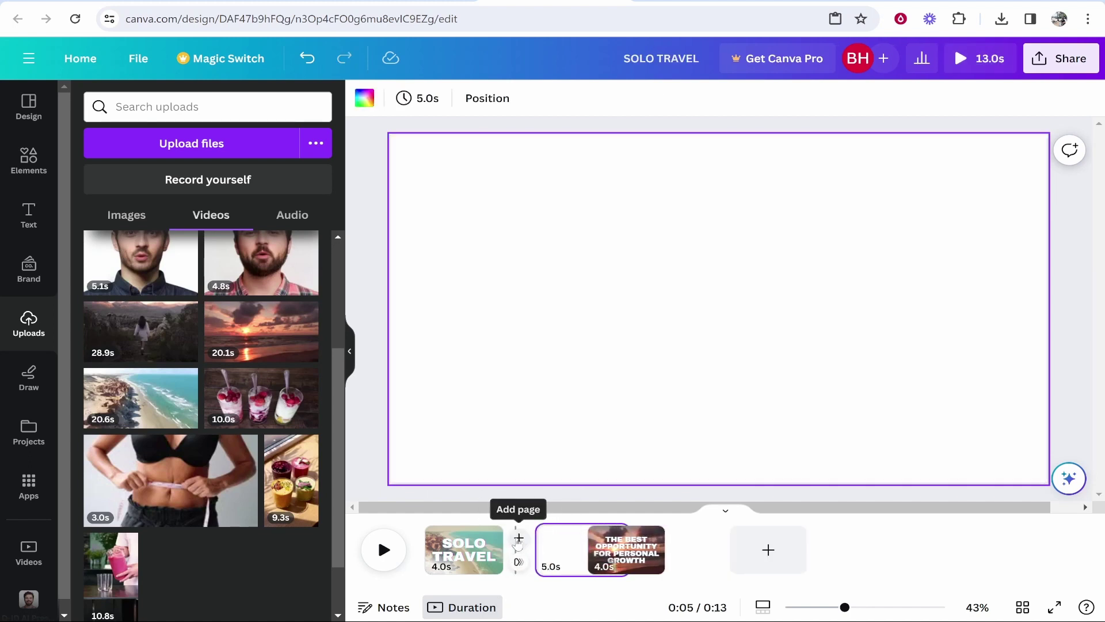
pyautogui.click(566, 555)
pyautogui.press('Delete')
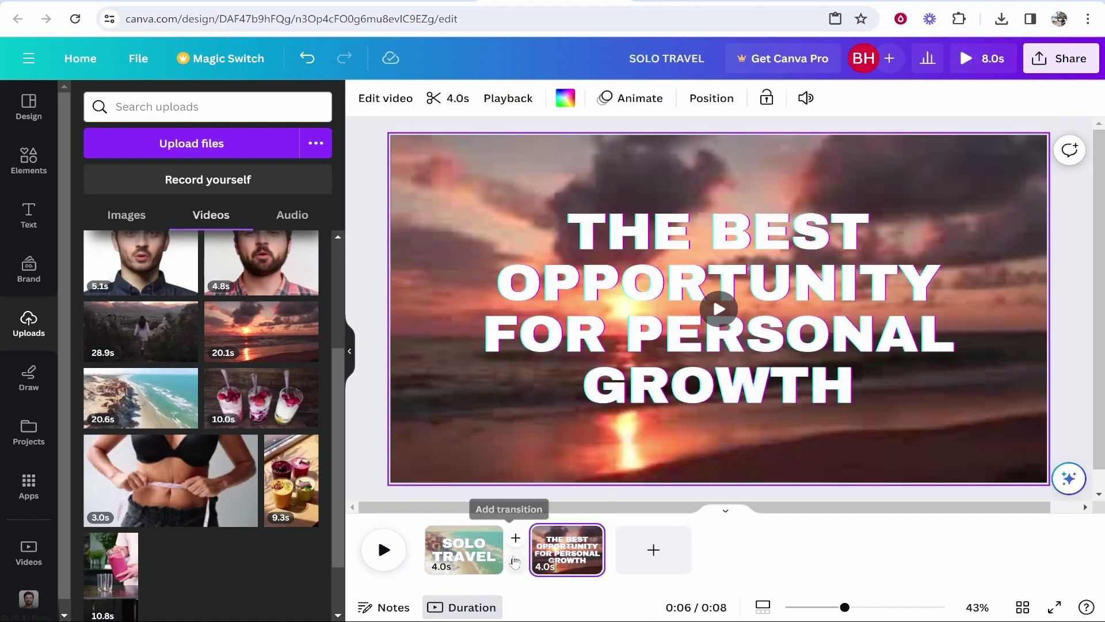
# Add a Color Wipe transition between the SOLO TRAVEL and sunset pages.
pyautogui.click(516, 566)
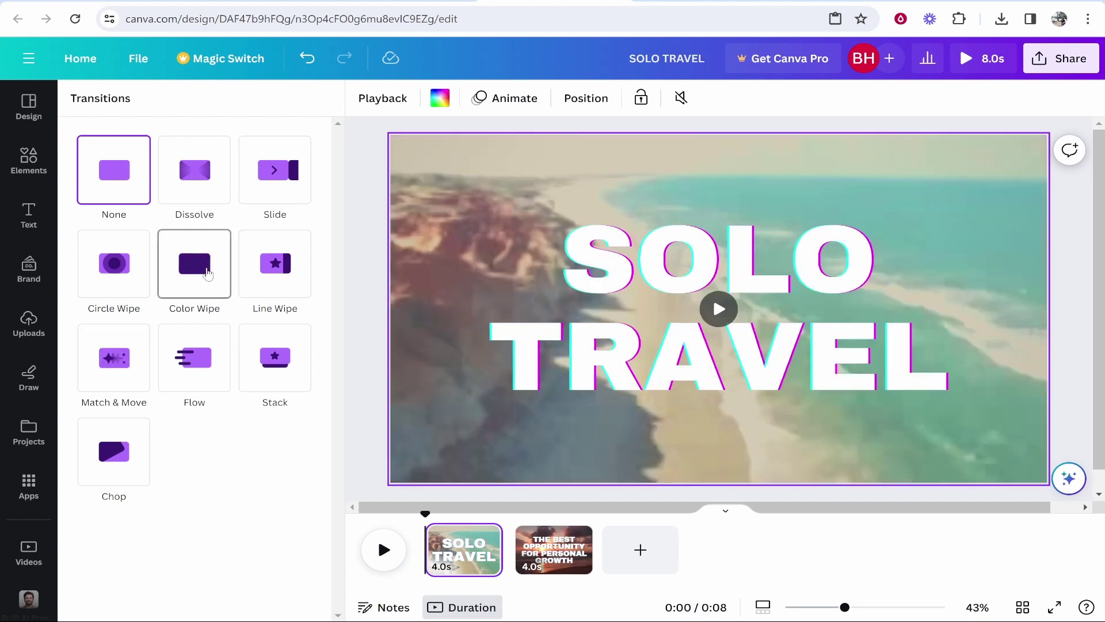
pyautogui.click(205, 281)
pyautogui.scroll(-3, 207, 397)
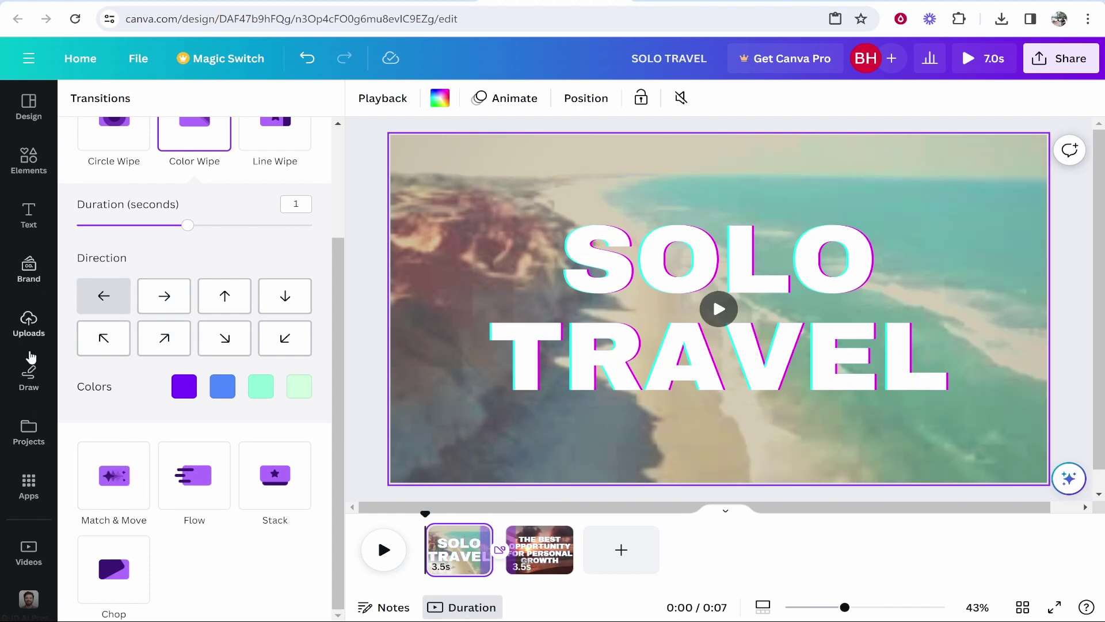
pyautogui.click(26, 481)
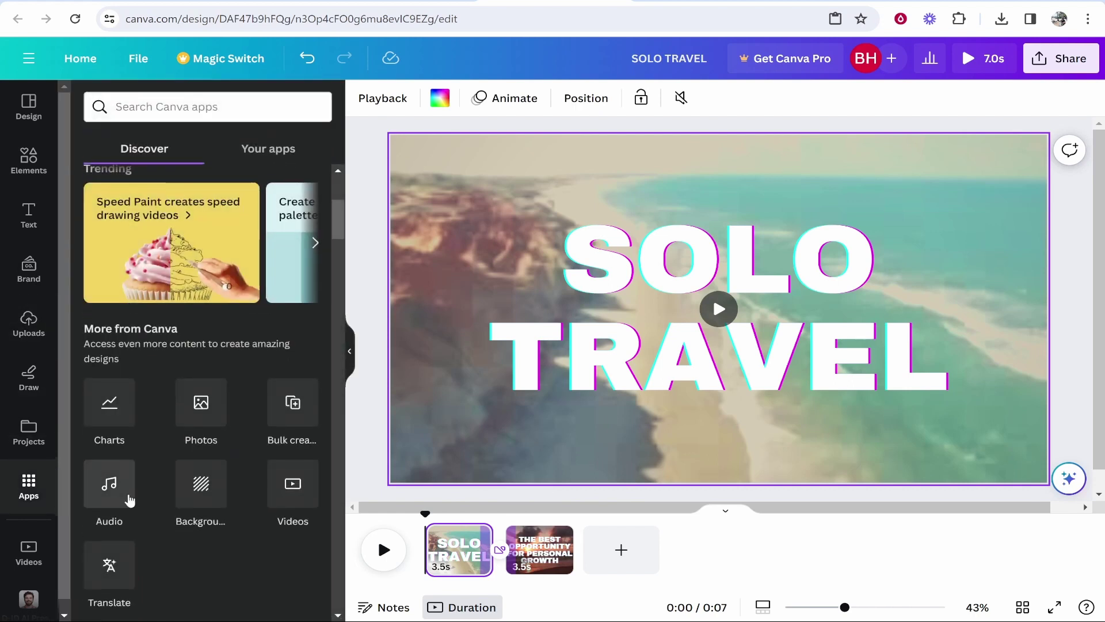
# Search Canva's audio library for travel music.
pyautogui.scroll(5, 192, 343)
pyautogui.scroll(-6, 138, 390)
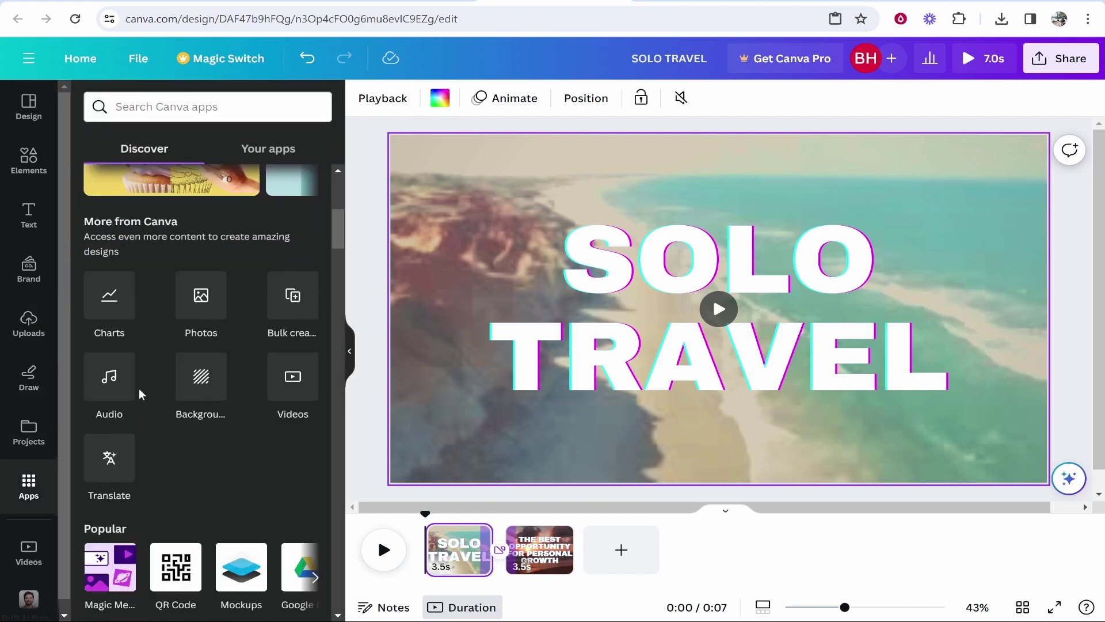
pyautogui.click(110, 377)
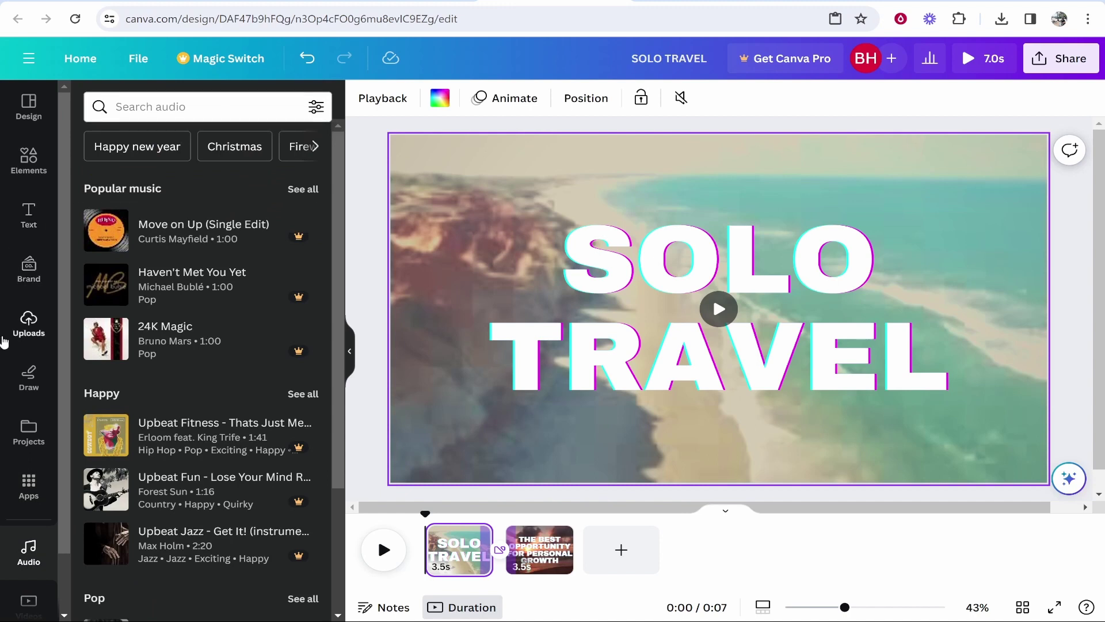
pyautogui.click(196, 107)
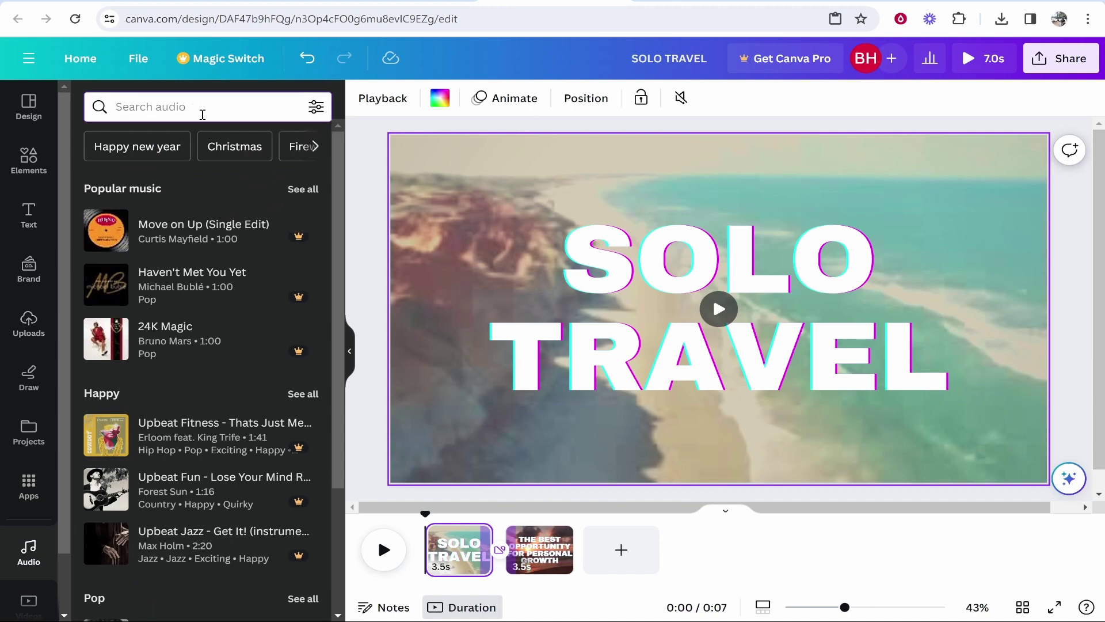
pyautogui.write('travel')
pyautogui.press('Return')
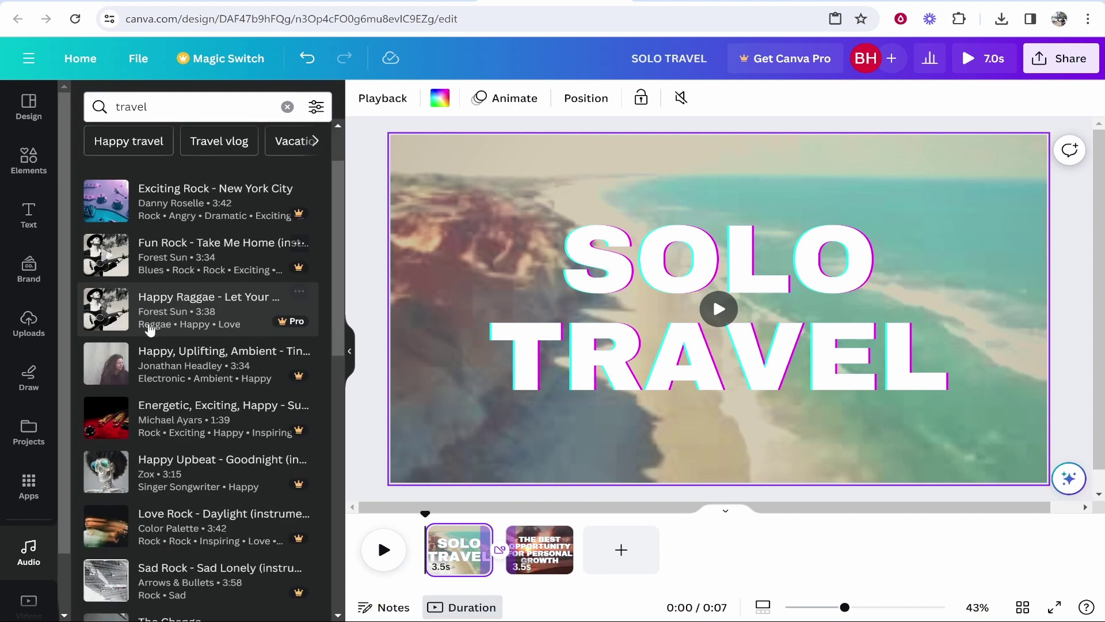
# Scroll through the travel results, glance at the filters, and open a new browser tab.
pyautogui.scroll(-5, 156, 311)
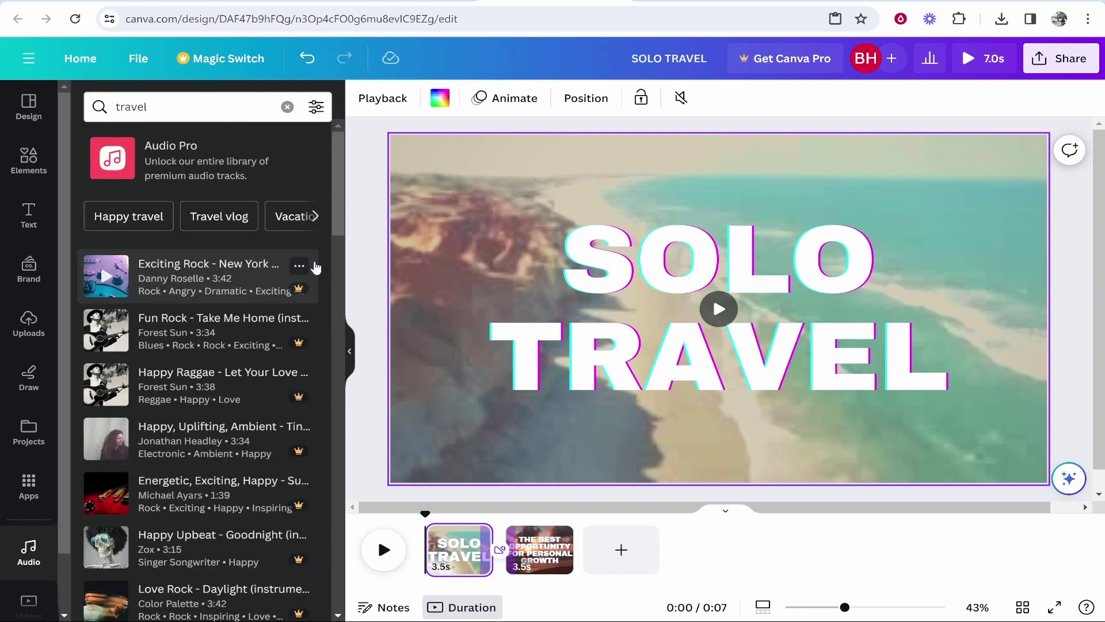
pyautogui.scroll(-10, 214, 276)
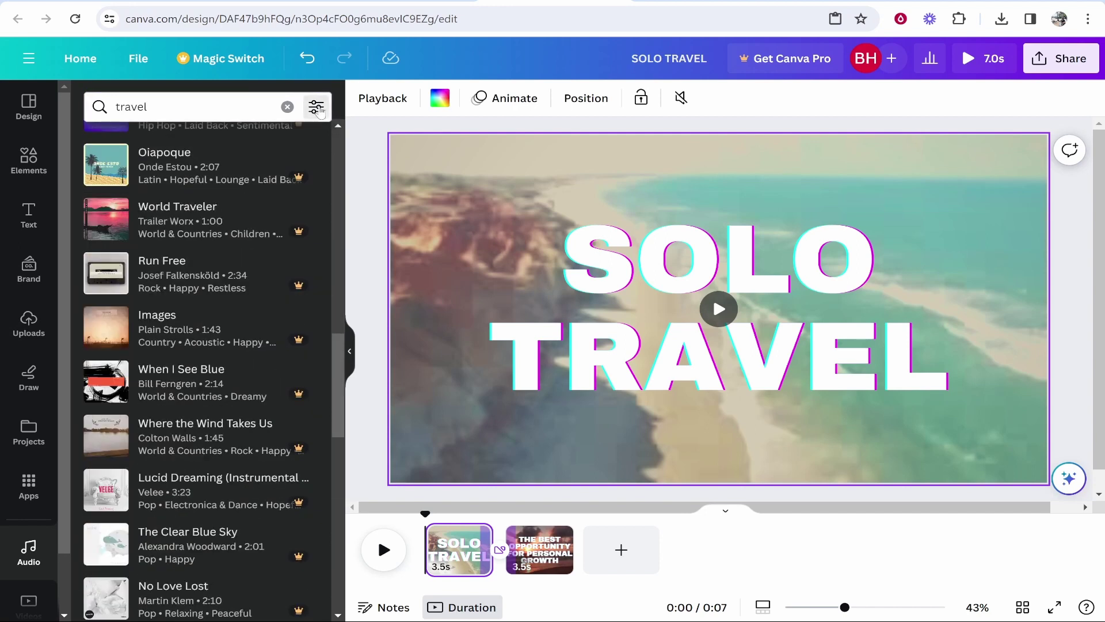
pyautogui.click(316, 106)
pyautogui.click(155, 317)
pyautogui.scroll(-14, 173, 346)
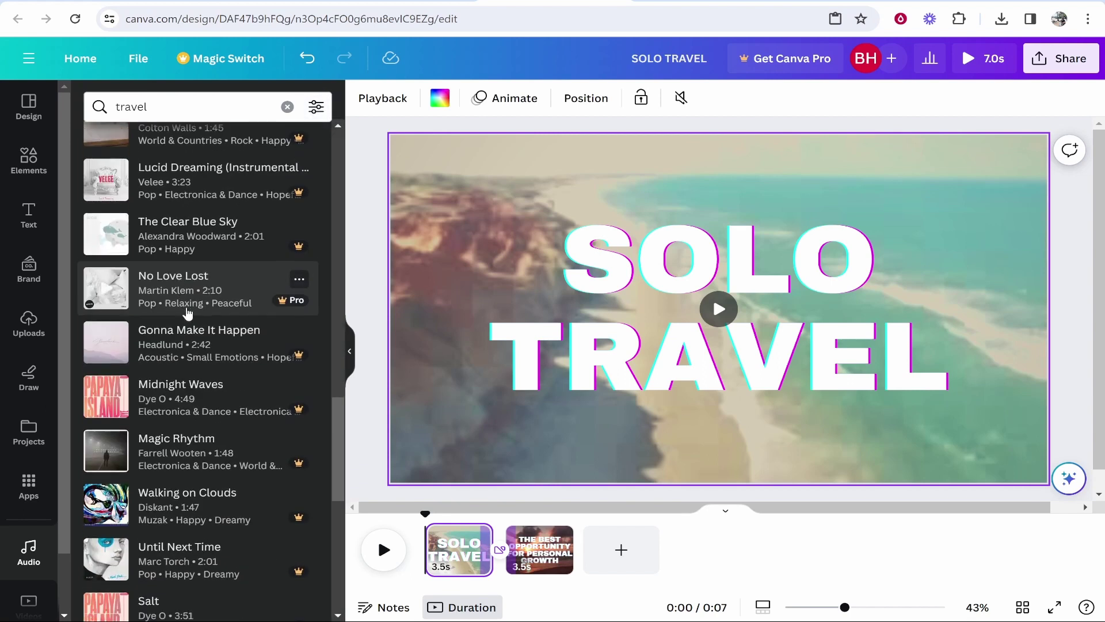
pyautogui.scroll(-10, 242, 391)
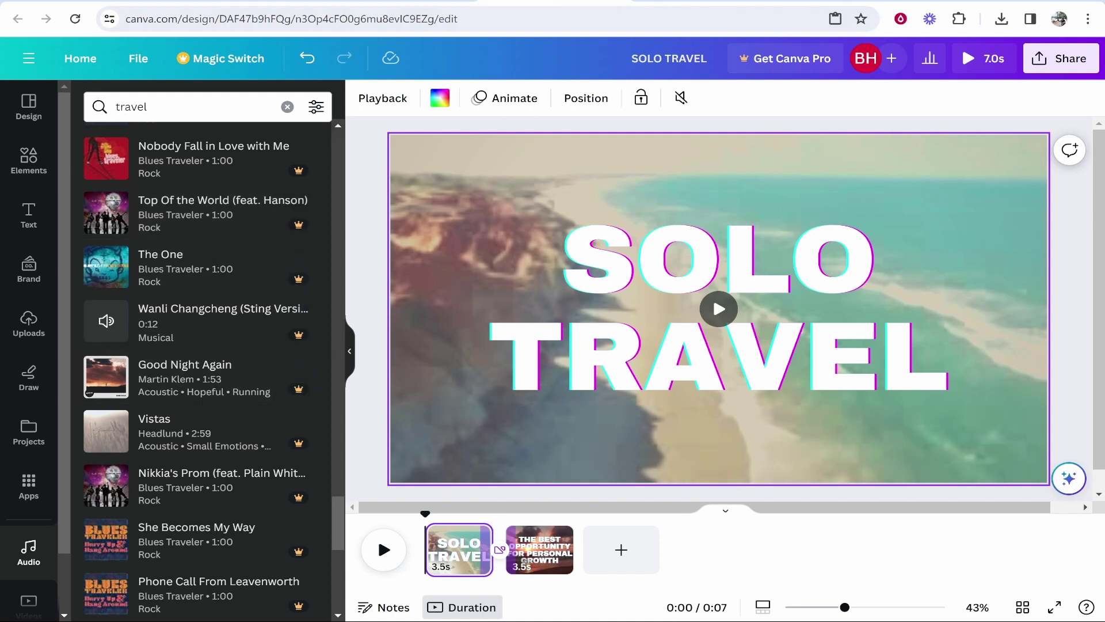
pyautogui.click(950, 1)
# Go to the Pixabay website in the new tab.
pyautogui.write('pizz')
pyautogui.press('BackSpace')
pyautogui.press('BackSpace')
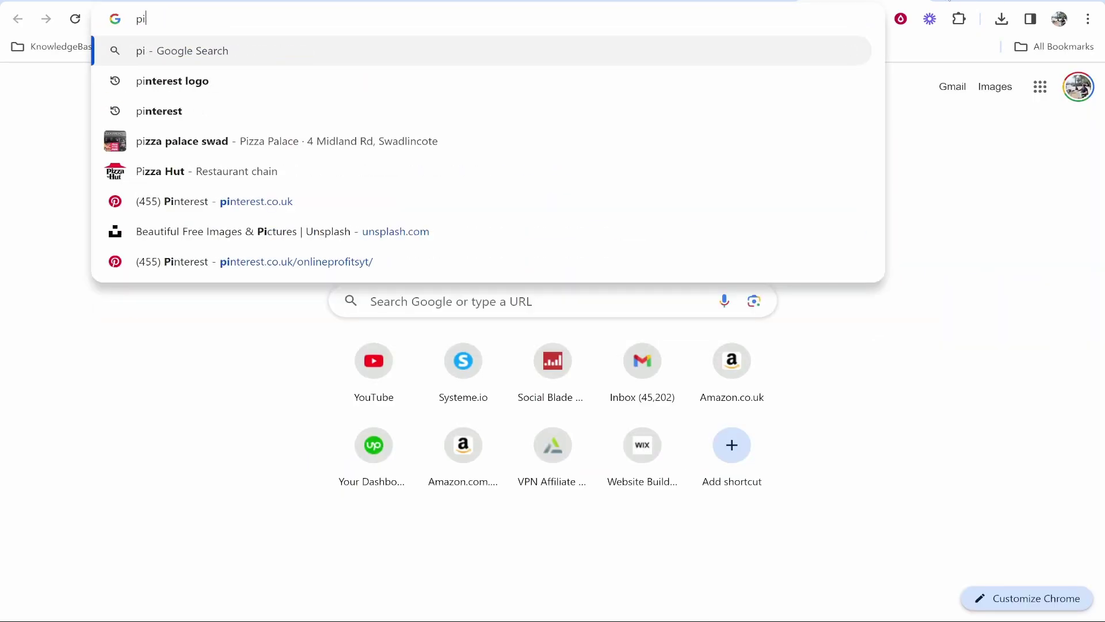
pyautogui.write('xabay')
pyautogui.press('Return')
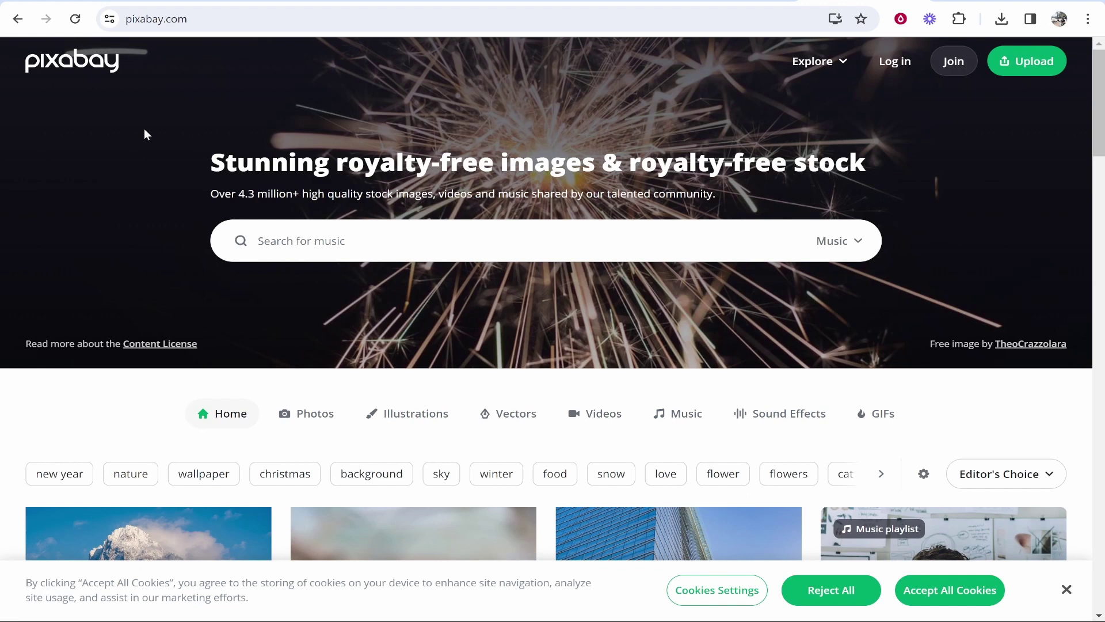
# Limit the search to Music and download the Inspiring Cinematic Ambient track.
pyautogui.click(835, 242)
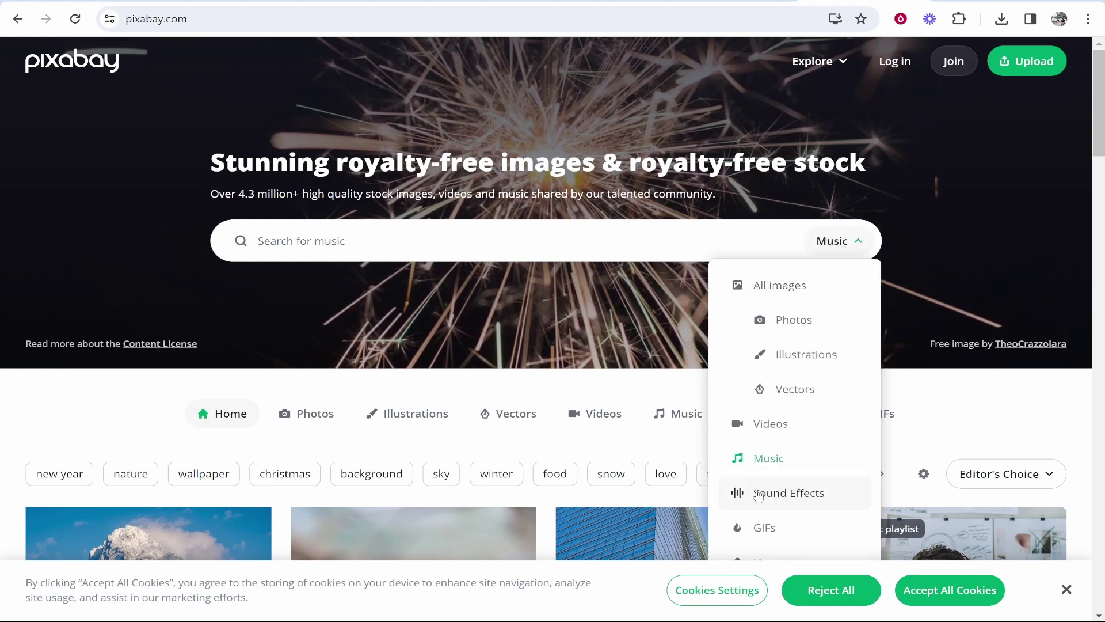
pyautogui.click(777, 471)
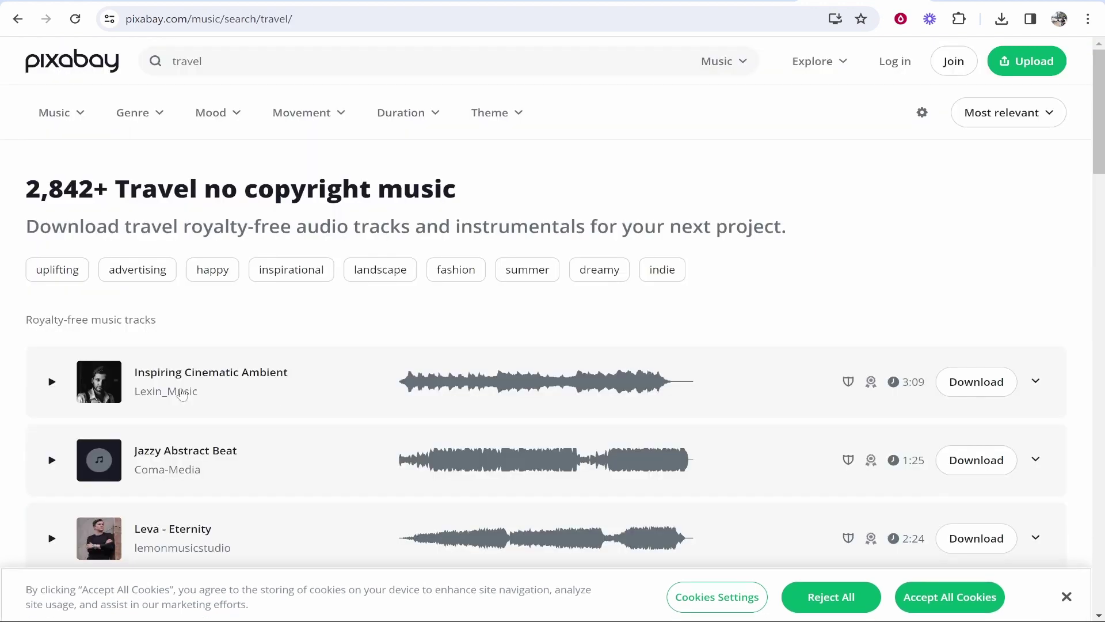
pyautogui.scroll(-3, 608, 295)
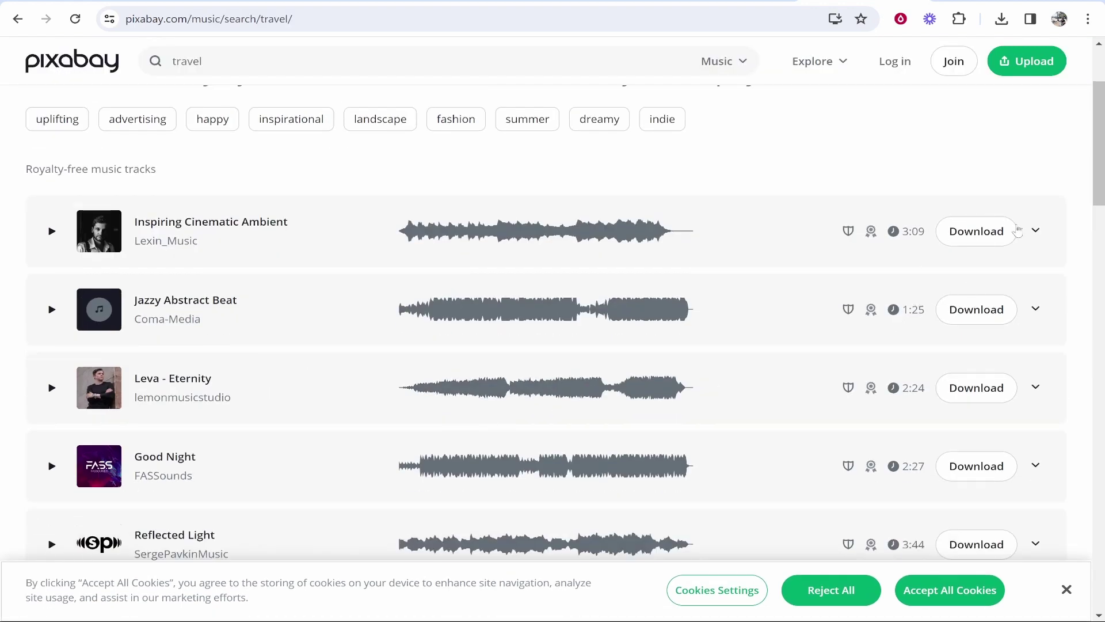
pyautogui.click(985, 244)
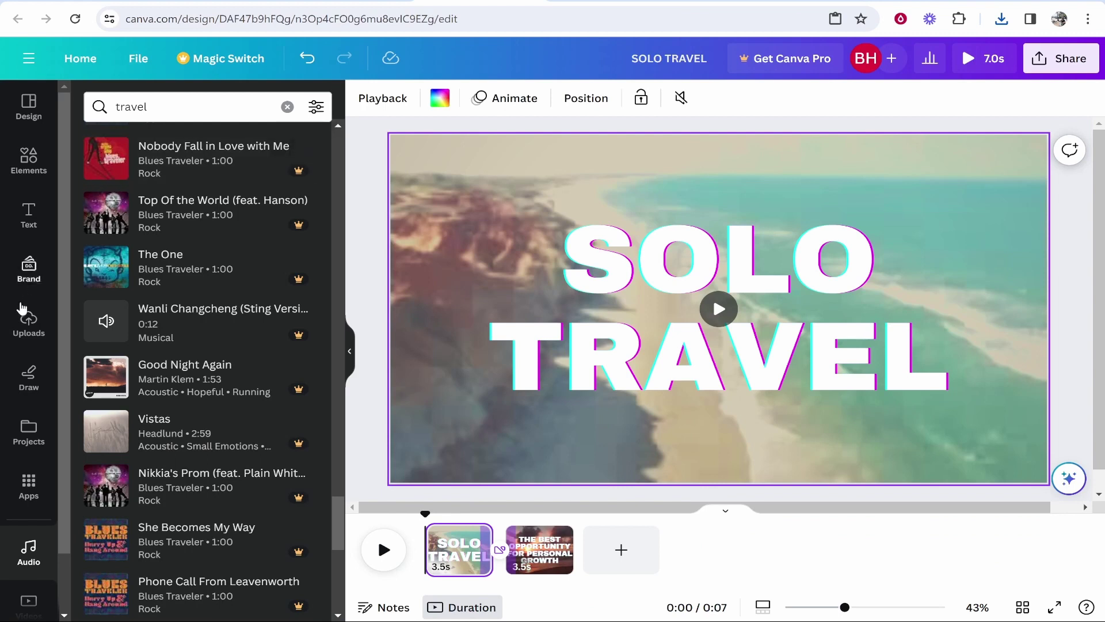
# Upload the downloaded cinematic ambient track to Canva's Uploads.
pyautogui.click(29, 322)
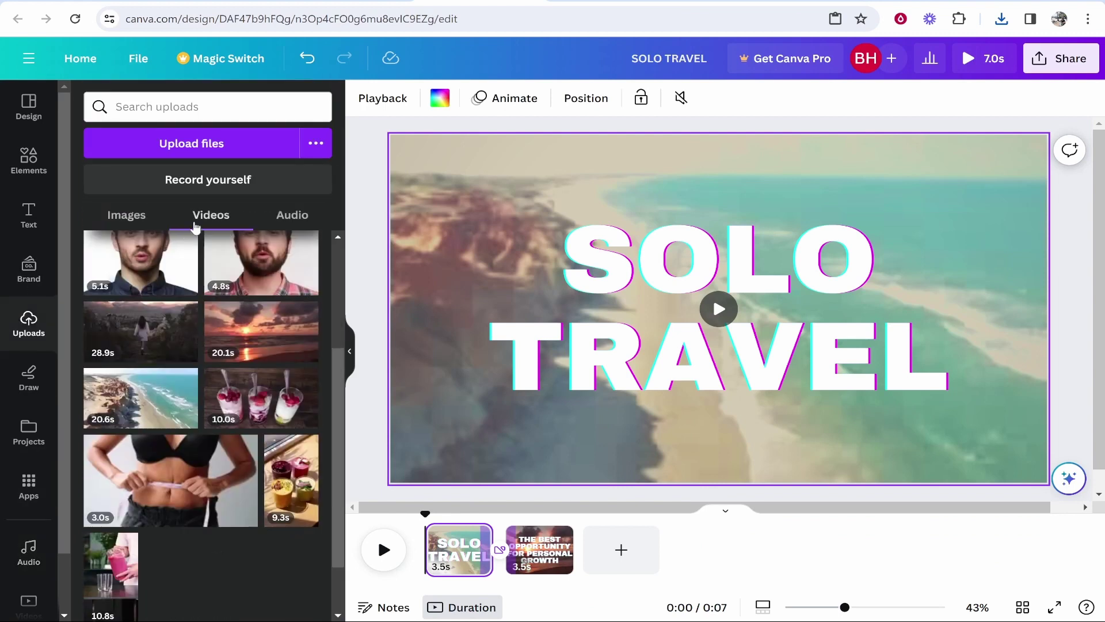
pyautogui.click(214, 144)
pyautogui.doubleClick(231, 106)
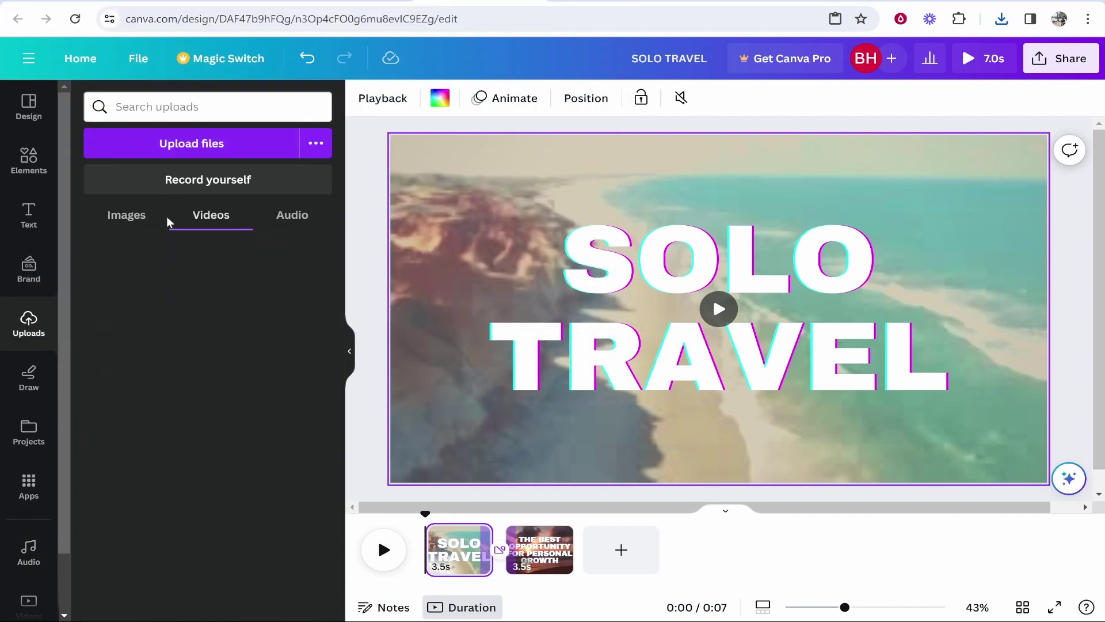
# Place the Inspiring Cinematic Ambient track under both pages, trim it to 7.0 seconds, and preview.
pyautogui.click(299, 229)
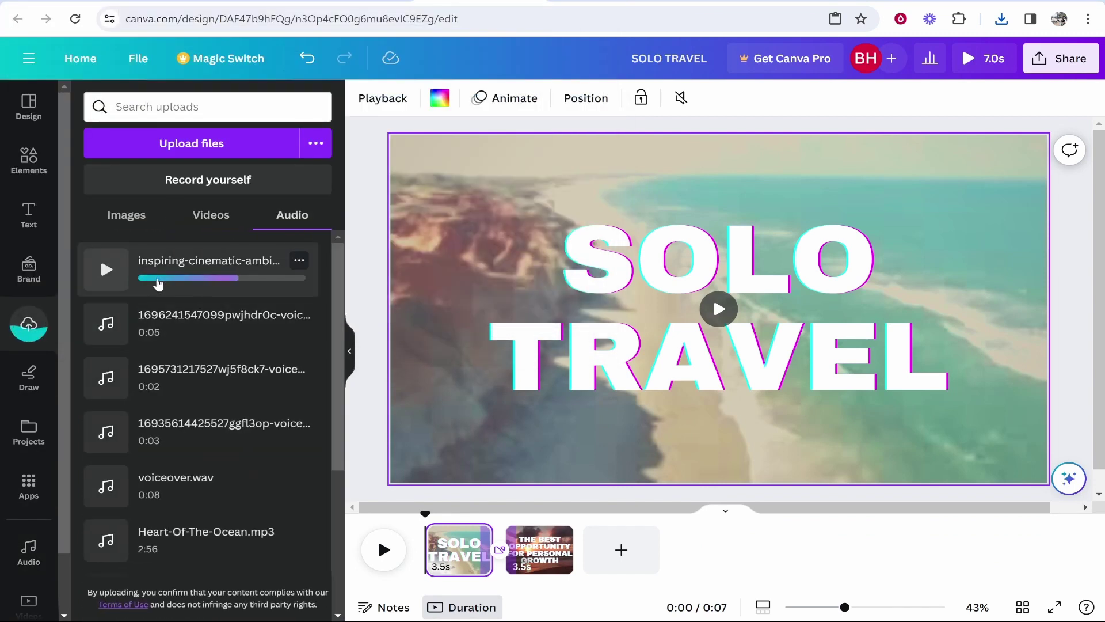
pyautogui.moveTo(196, 290); pyautogui.dragTo(496, 565)
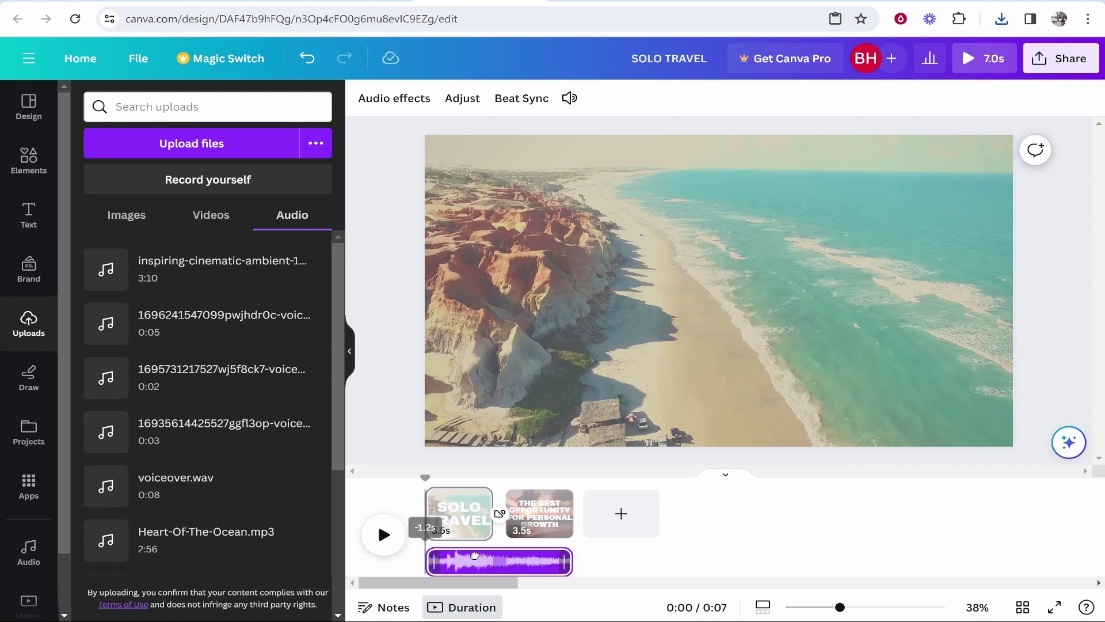
pyautogui.moveTo(422, 552)
pyautogui.mouseDown()
pyautogui.moveTo(512, 559)
pyautogui.moveTo(427, 557)
pyautogui.mouseUp()
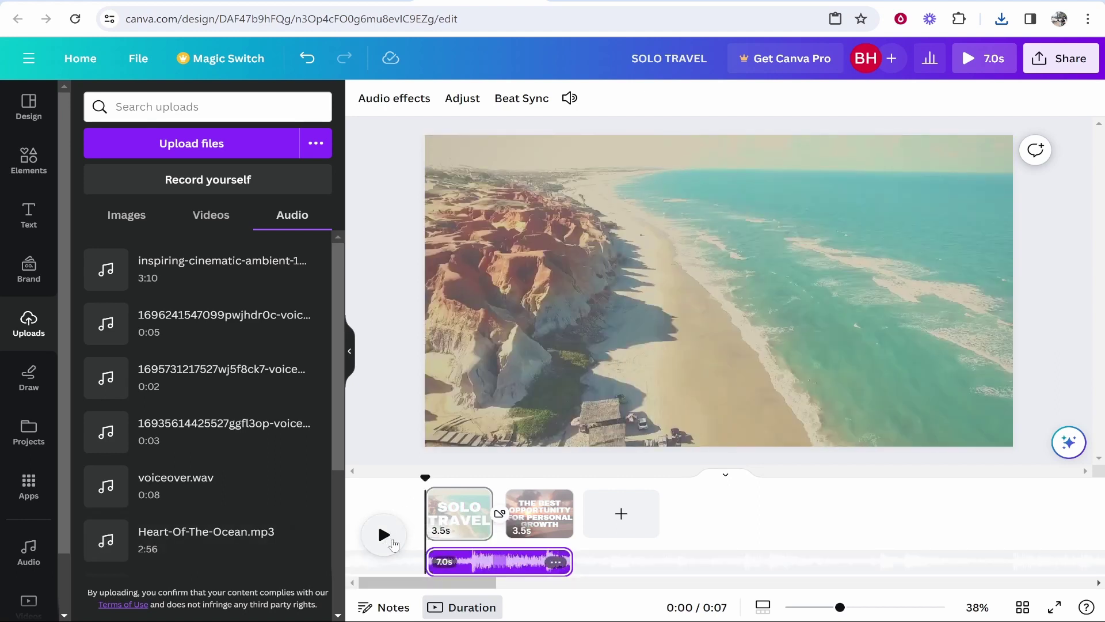
pyautogui.click(393, 546)
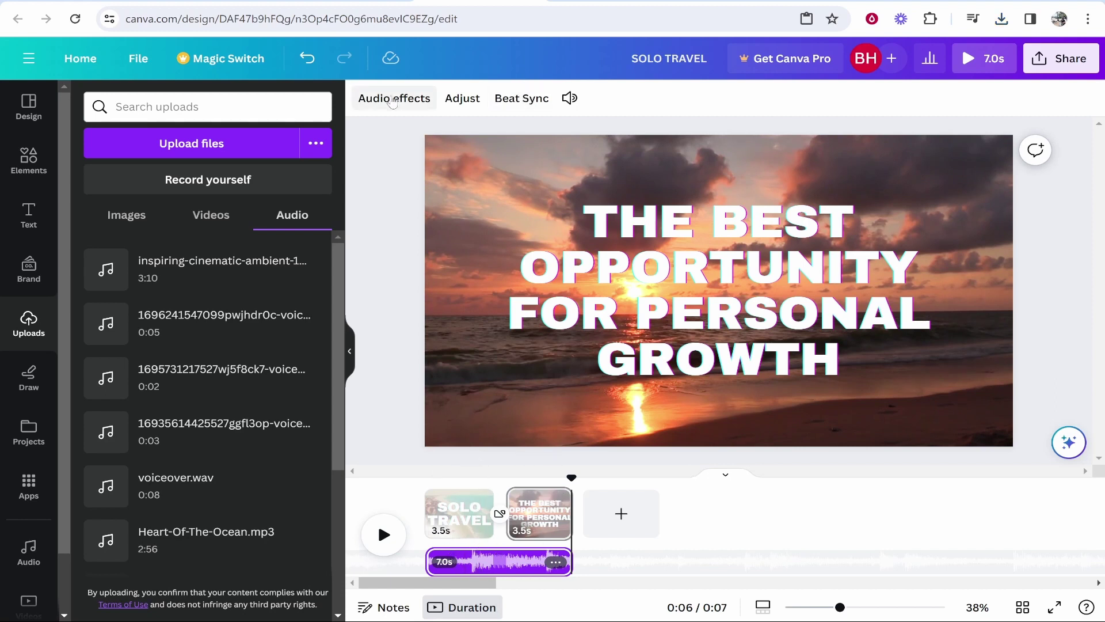
# Give the background music a 0.7-second fade in and 0.7-second fade out.
pyautogui.click(386, 104)
pyautogui.moveTo(70, 158); pyautogui.dragTo(122, 159)
pyautogui.moveTo(70, 207); pyautogui.dragTo(123, 208)
# Play the video from the start to preview the faded music, then stop.
pyautogui.click(380, 544)
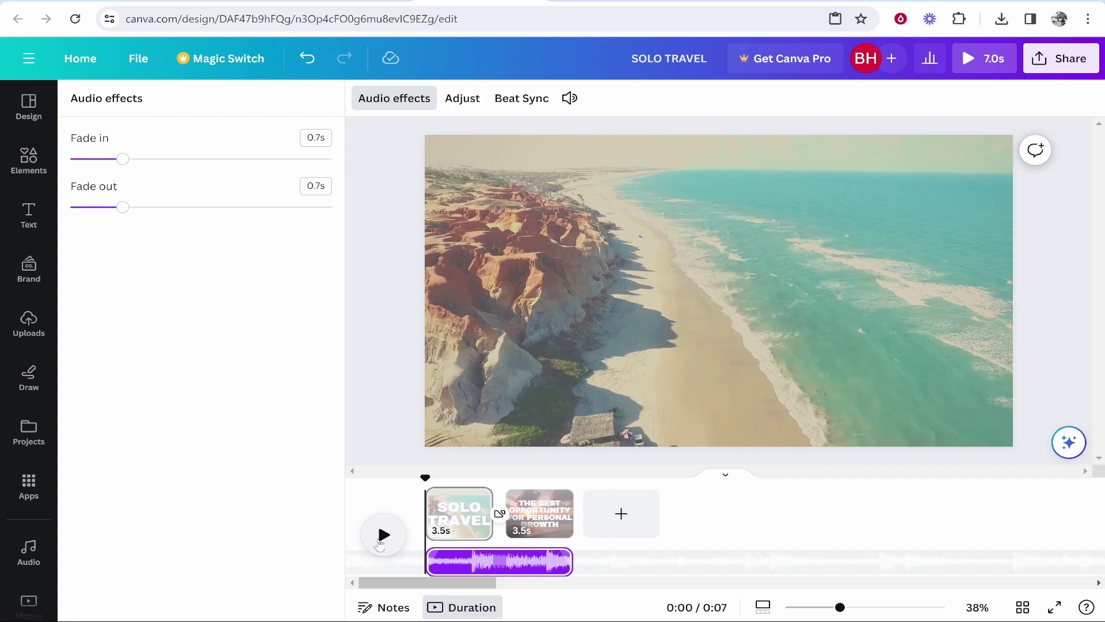
pyautogui.click(383, 532)
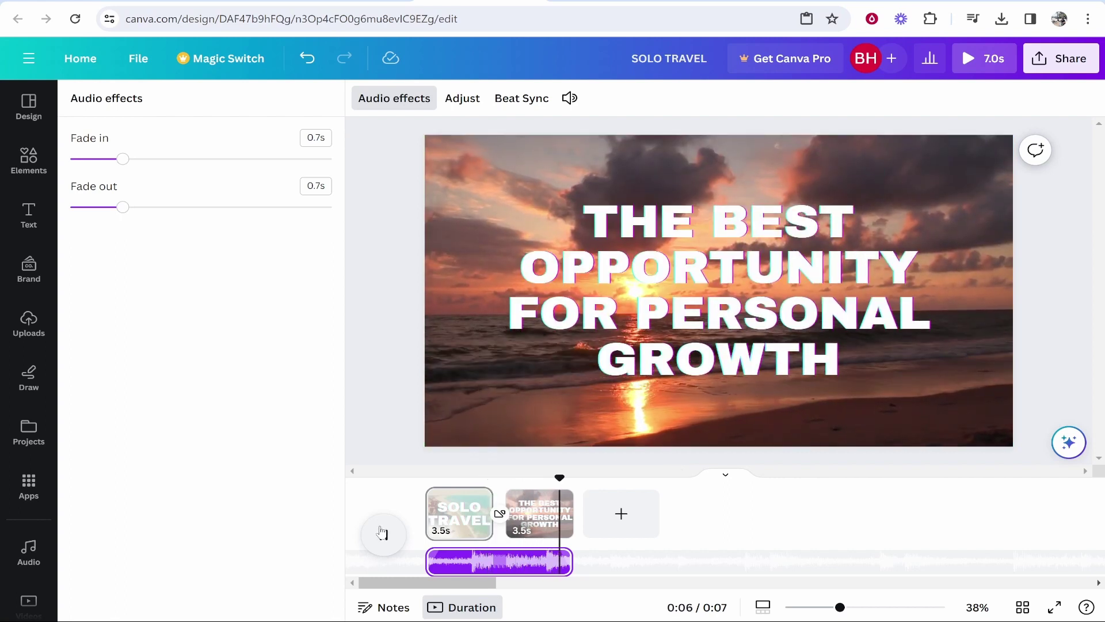
pyautogui.click(381, 532)
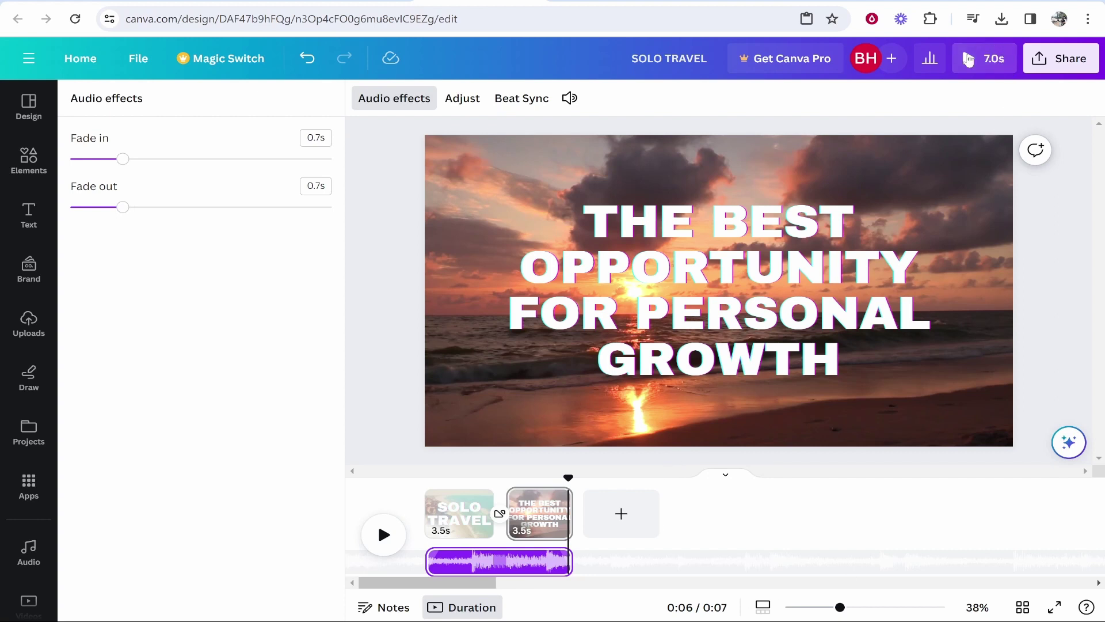
# Download the SOLO TRAVEL design as an MP4 video with all 2 pages.
pyautogui.click(1061, 58)
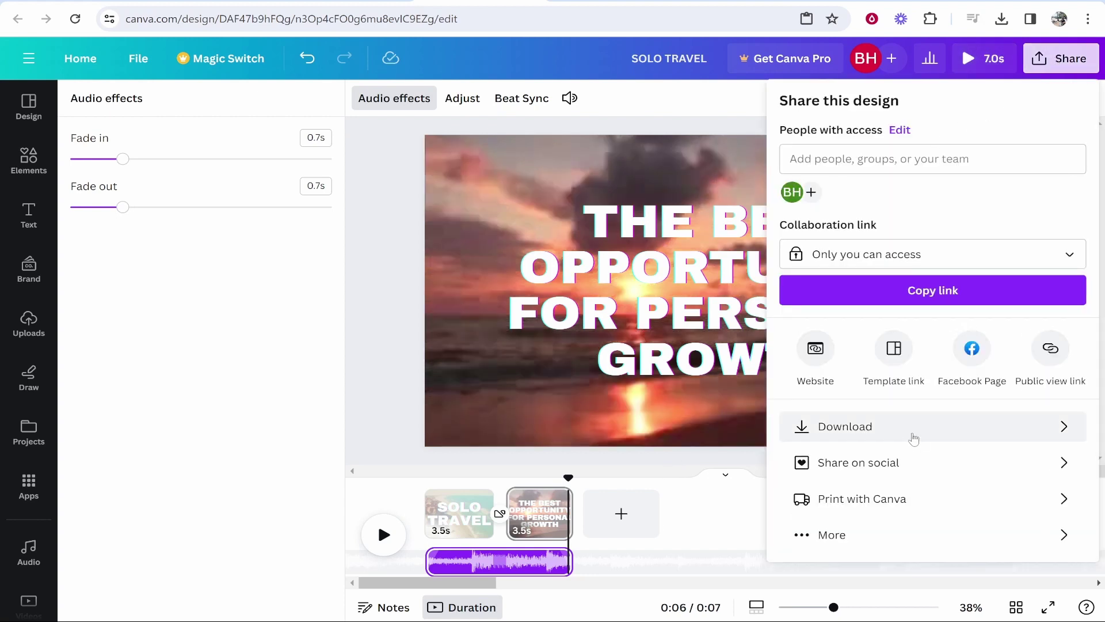
pyautogui.click(969, 426)
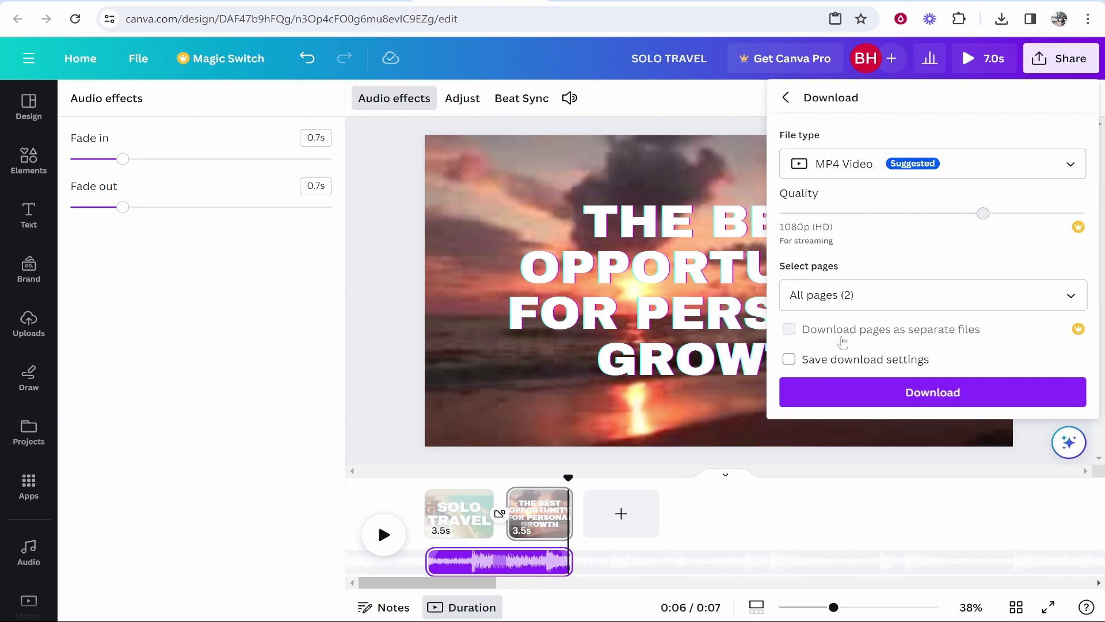
pyautogui.click(923, 394)
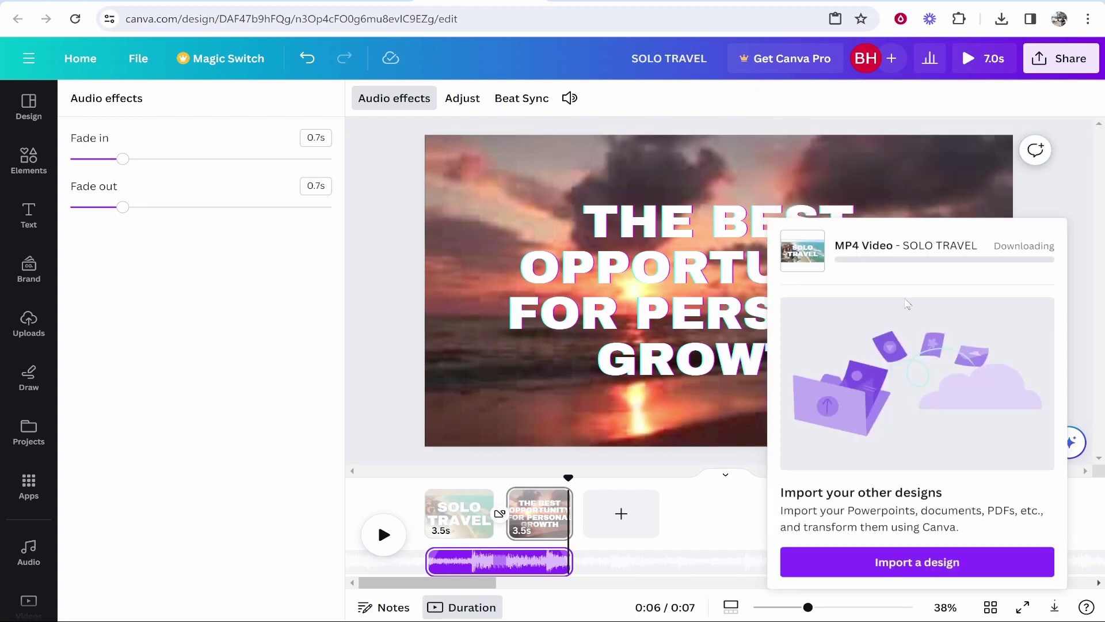